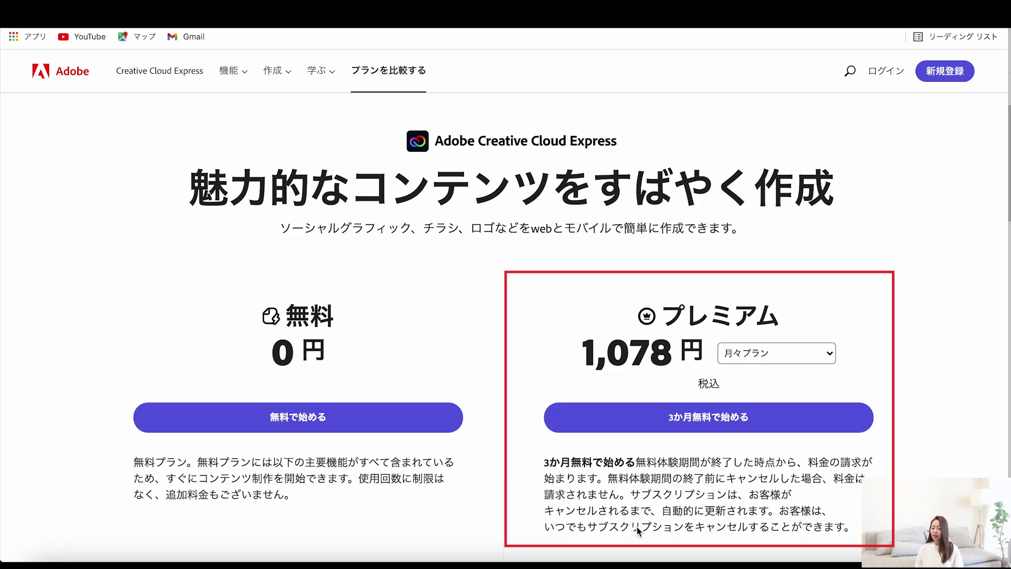
# Step: Open the Premium plan's billing options on the plan comparison page
pyautogui.click(774, 353)
# Step: Set Premium to annual lump-sum billing at 10,978円 and scroll to the feature lists
pyautogui.click(748, 371)
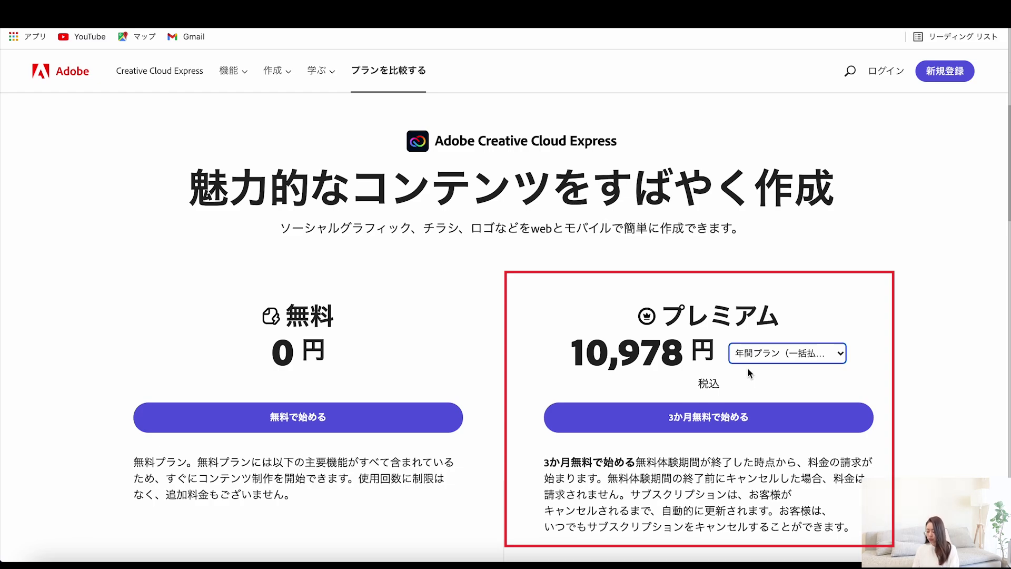
pyautogui.scroll(-1, 746, 425)
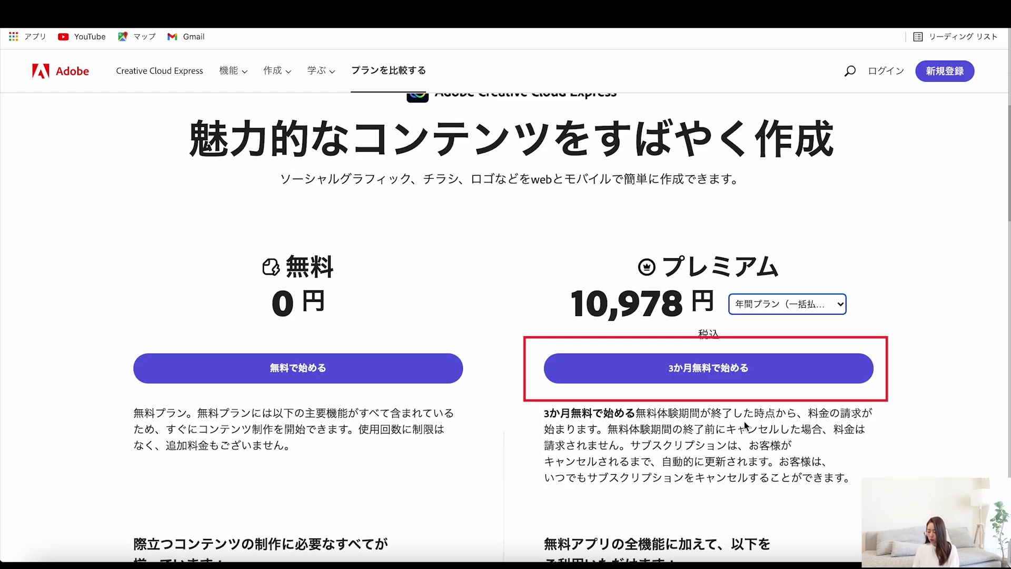
pyautogui.scroll(-8, 746, 425)
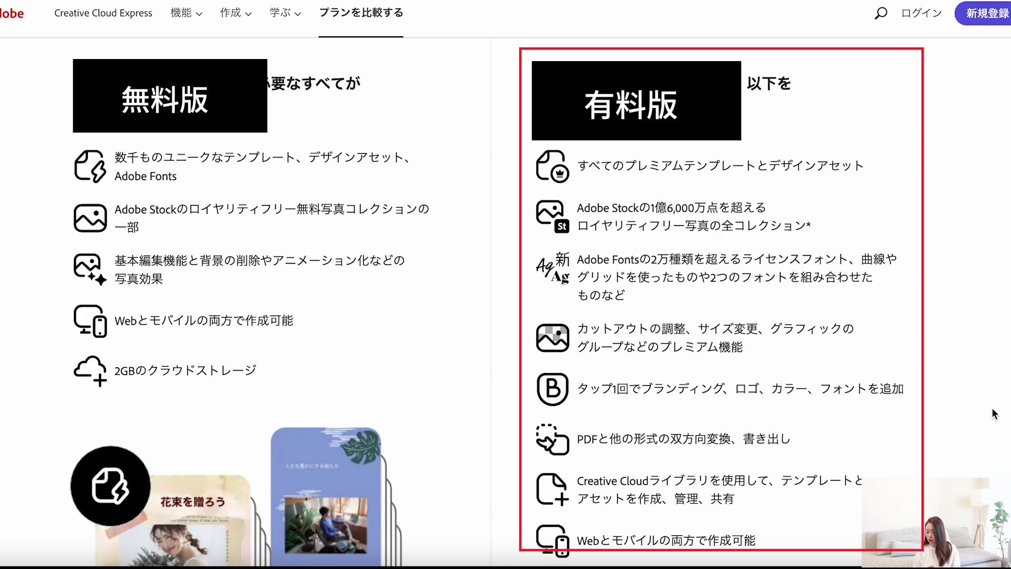
# Step: Scroll down the Adobe Express home page past the new-project options
pyautogui.scroll(-3, 894, 428)
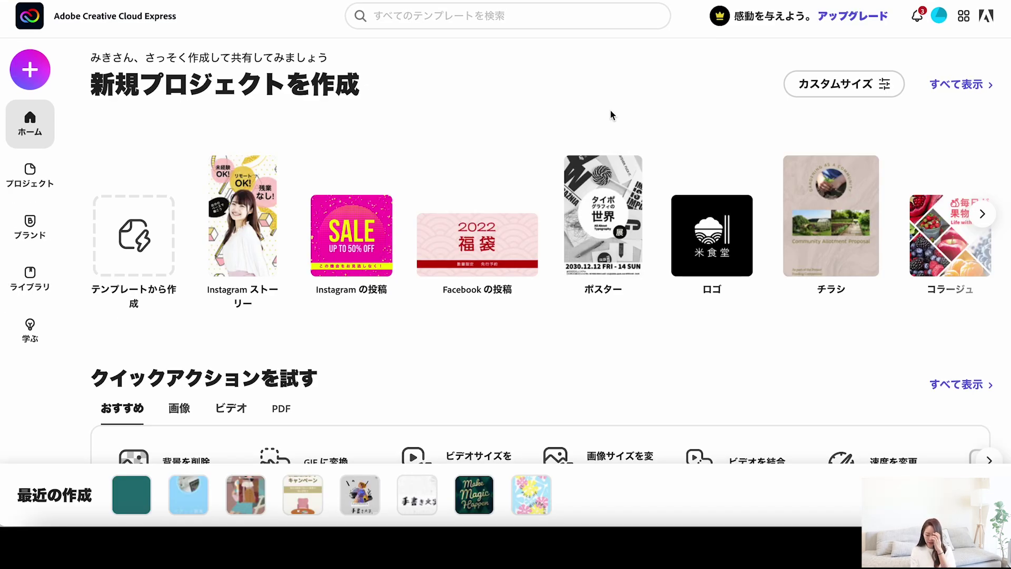
# Step: Browse the home page template rows, then return to the top and activate template search
pyautogui.hscroll(5, 738, 222)
pyautogui.scroll(-2, 871, 293)
pyautogui.scroll(-1, 871, 294)
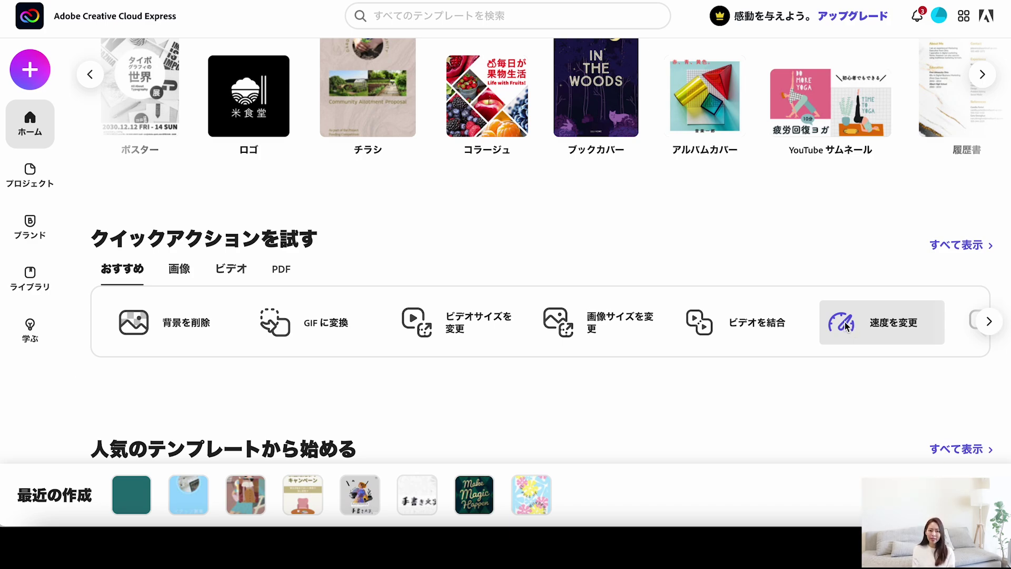
pyautogui.scroll(-2, 849, 343)
pyautogui.scroll(-2, 848, 343)
pyautogui.scroll(-3, 725, 346)
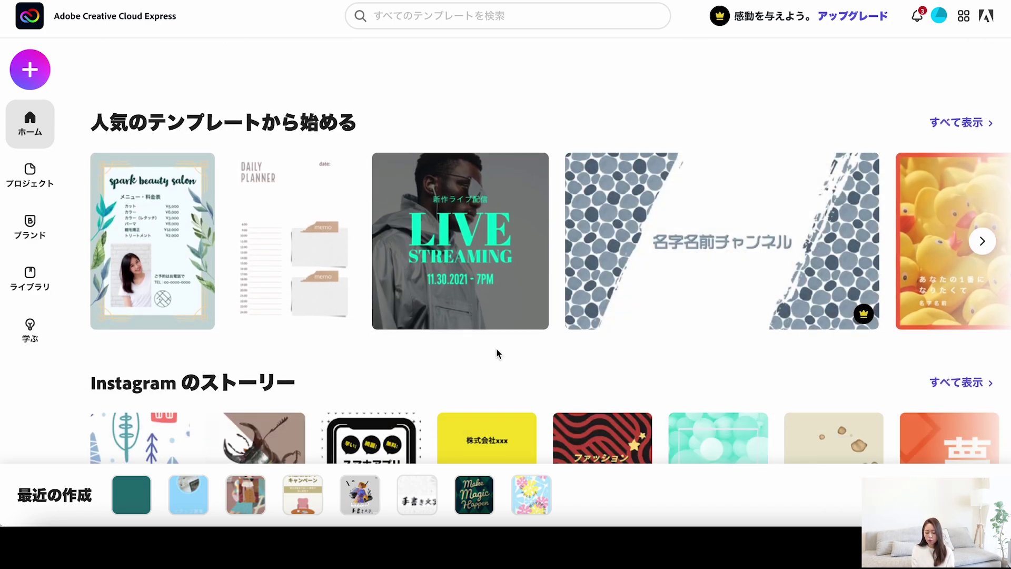
pyautogui.scroll(-1, 479, 372)
pyautogui.scroll(-1, 436, 337)
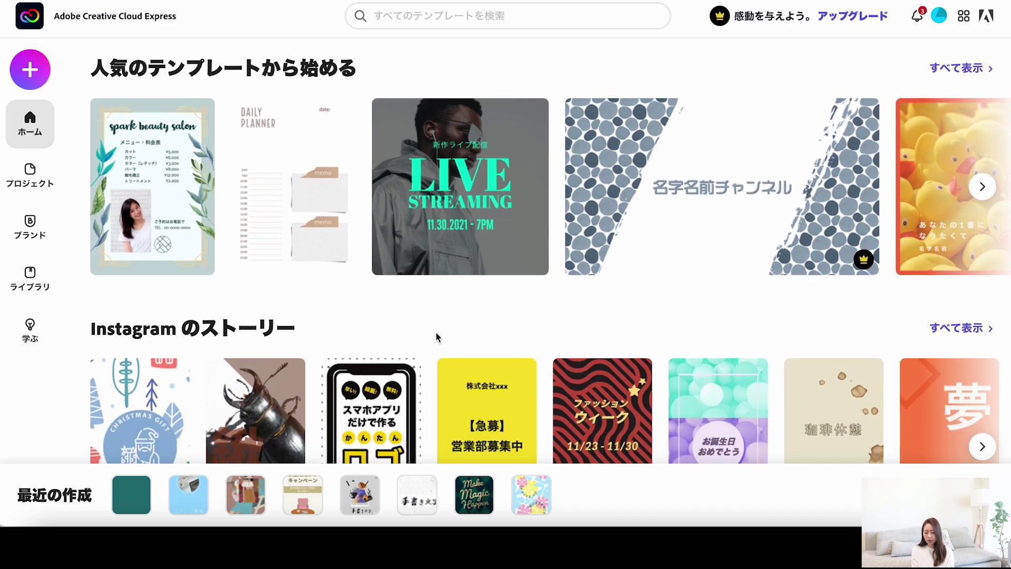
pyautogui.scroll(-2, 436, 337)
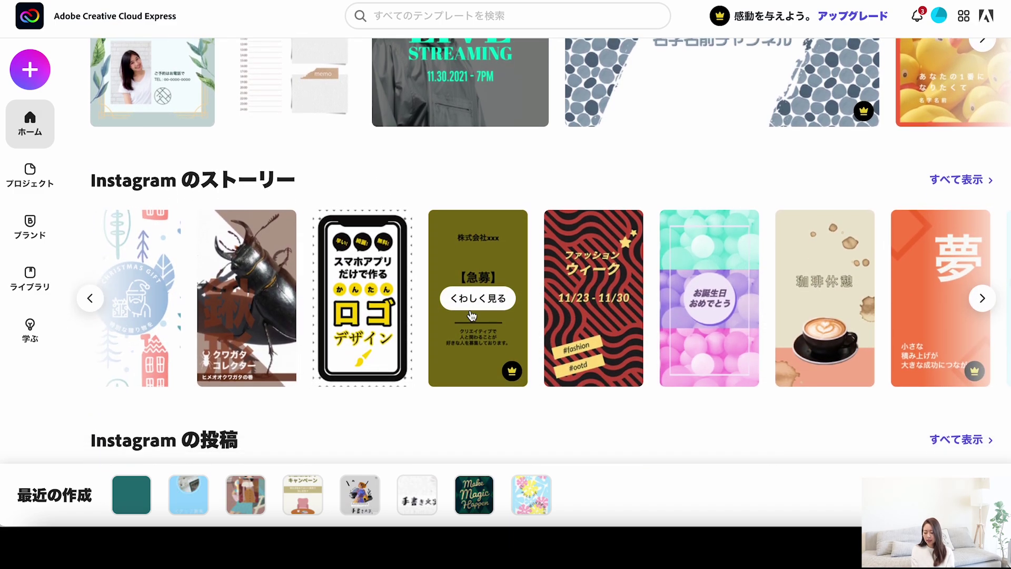
pyautogui.scroll(-3, 470, 320)
pyautogui.scroll(-5, 485, 284)
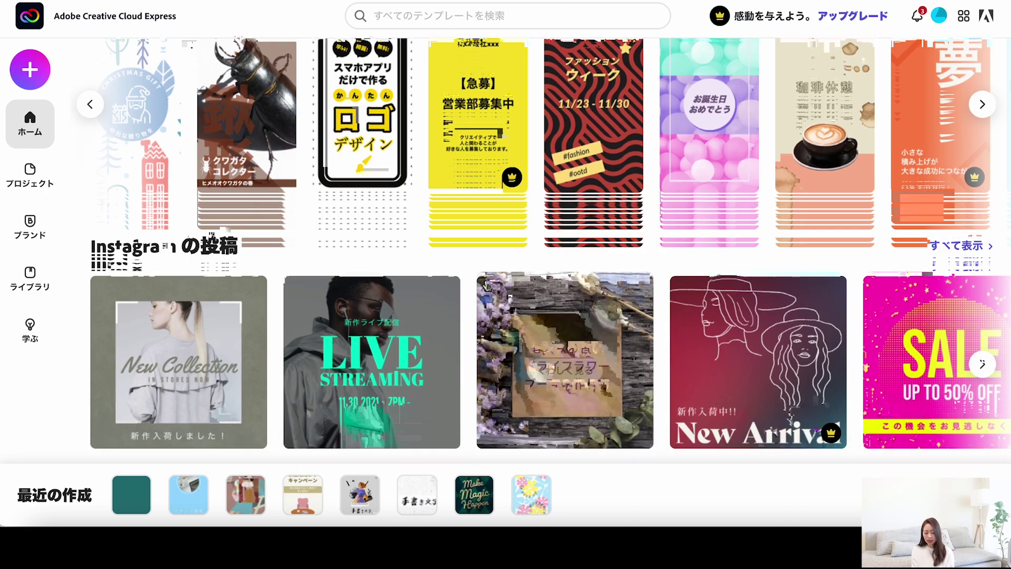
pyautogui.scroll(-2, 487, 285)
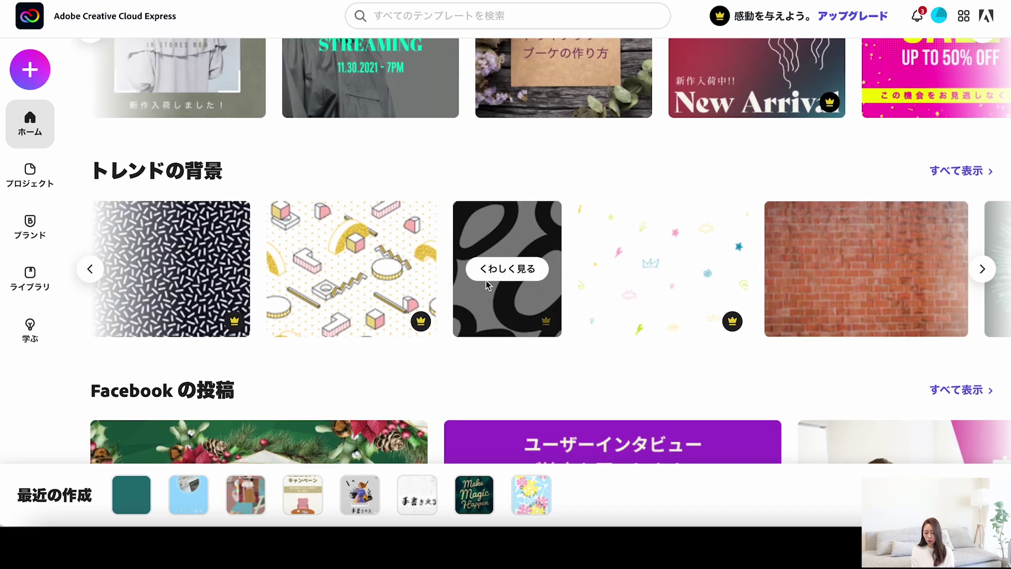
pyautogui.scroll(-4, 487, 285)
pyautogui.scroll(-3, 486, 283)
pyautogui.scroll(-2, 487, 283)
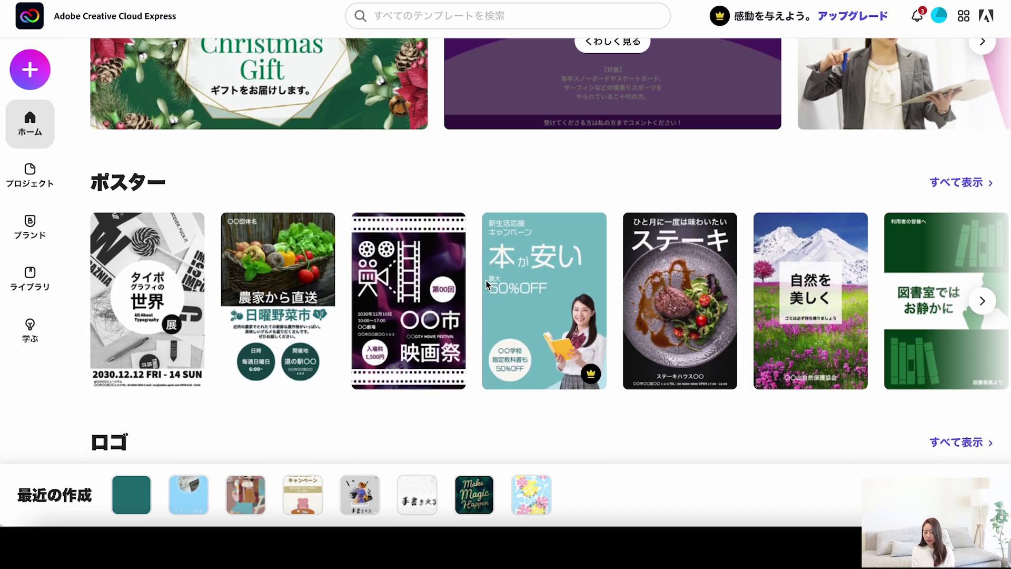
pyautogui.scroll(-3, 496, 285)
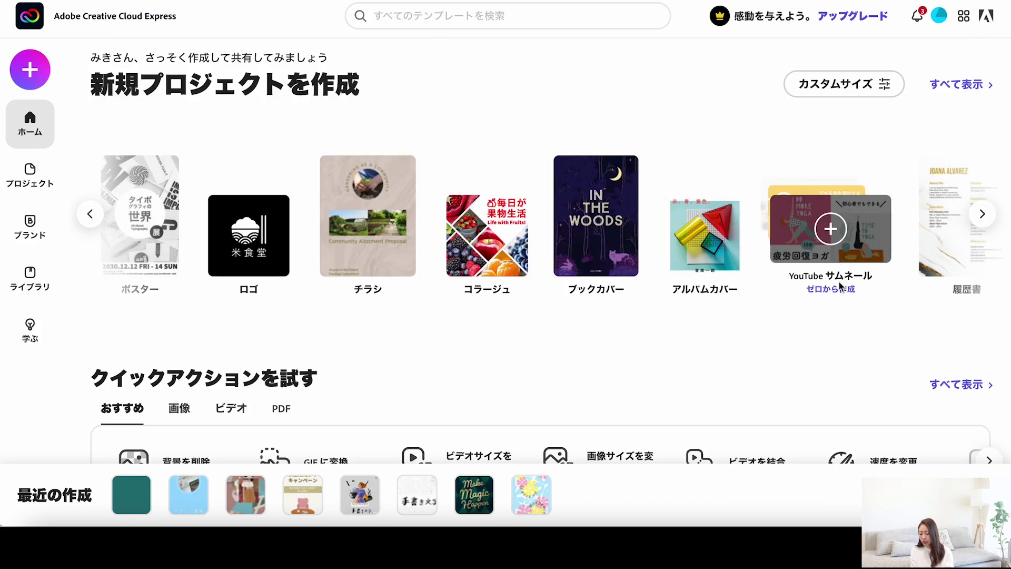
pyautogui.scroll(-4, 863, 315)
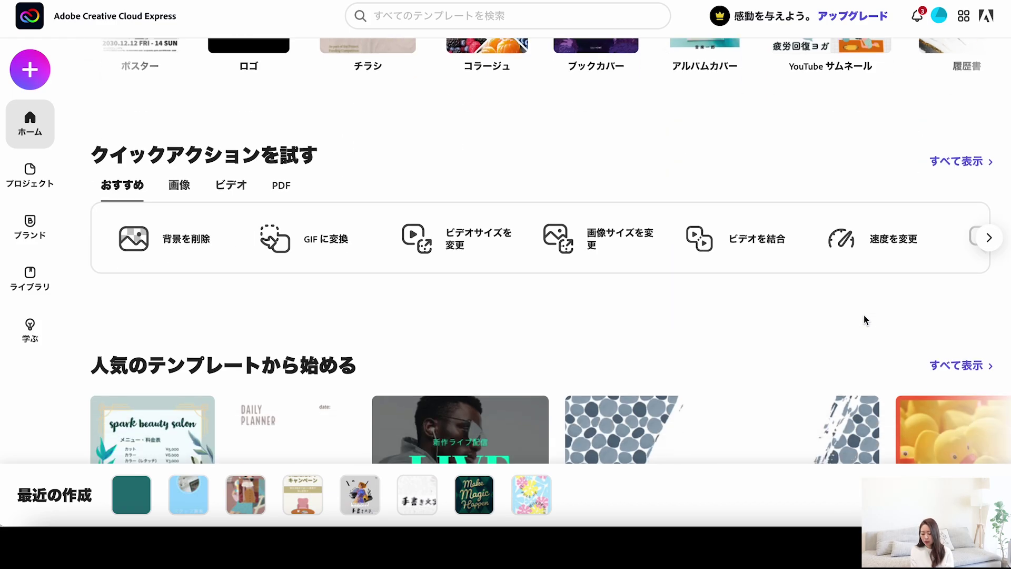
pyautogui.scroll(-2, 864, 316)
pyautogui.scroll(-4, 865, 319)
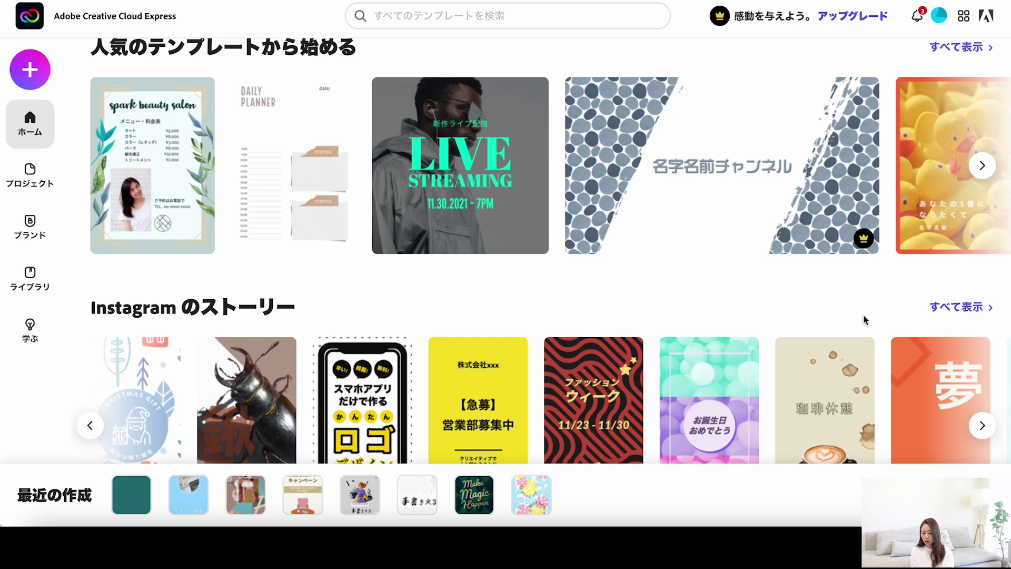
pyautogui.scroll(6, 864, 320)
pyautogui.scroll(3, 864, 320)
pyautogui.scroll(1, 864, 319)
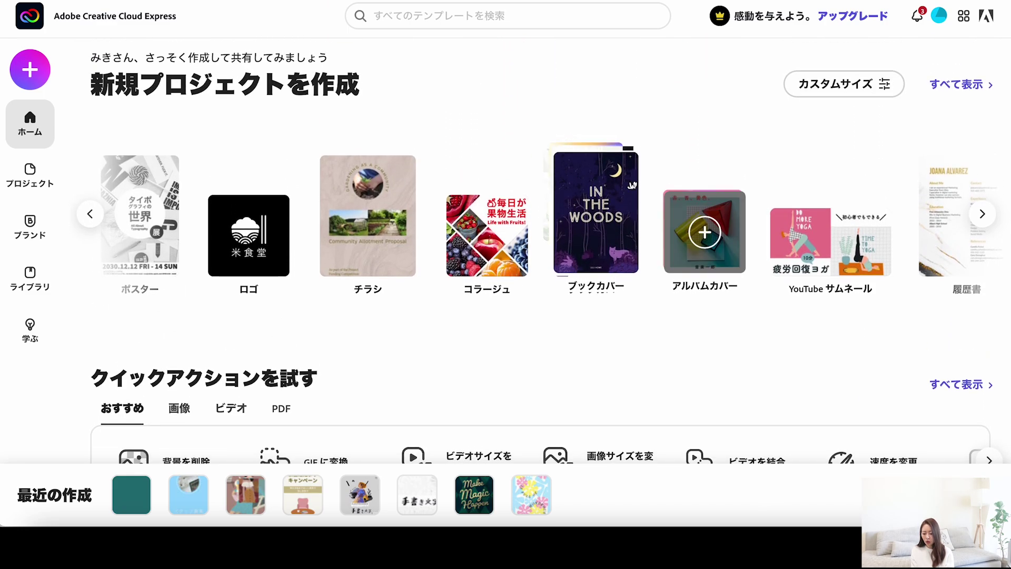
pyautogui.click(416, 17)
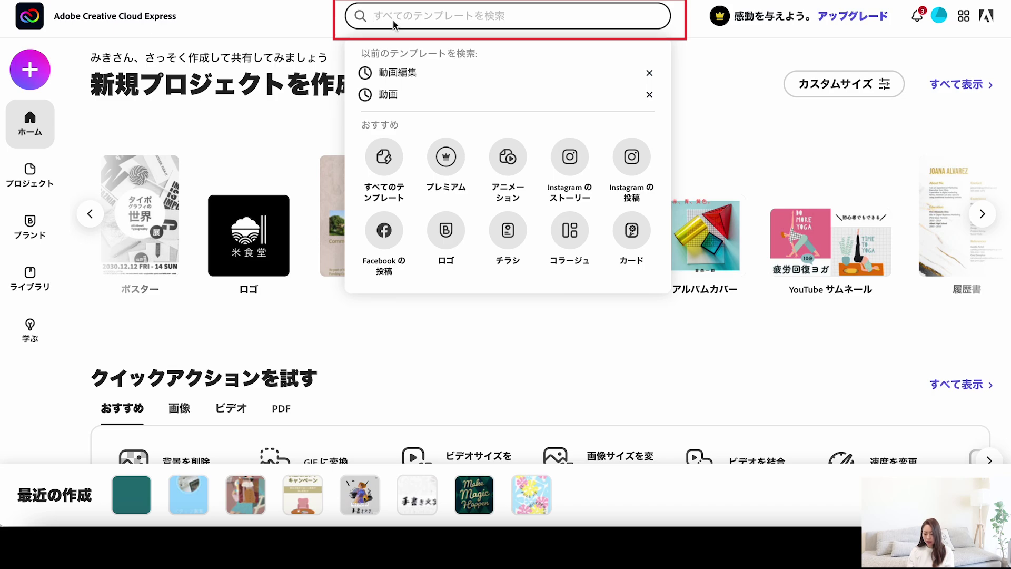
# Step: Filter the template search to Instagram 投稿 posts and browse down to the EASYFITNESS template
pyautogui.write('insgロゴ')
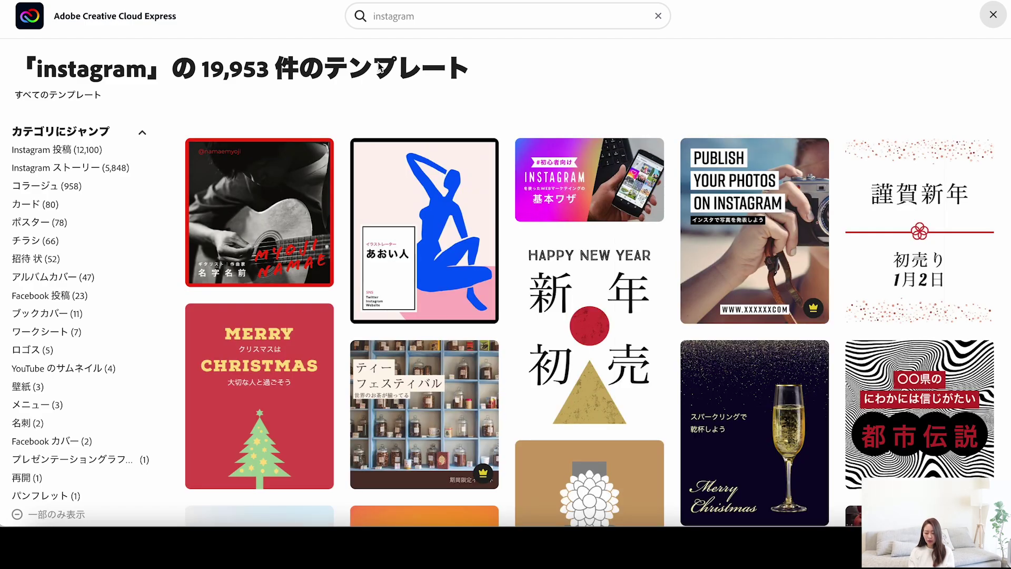
pyautogui.click(88, 152)
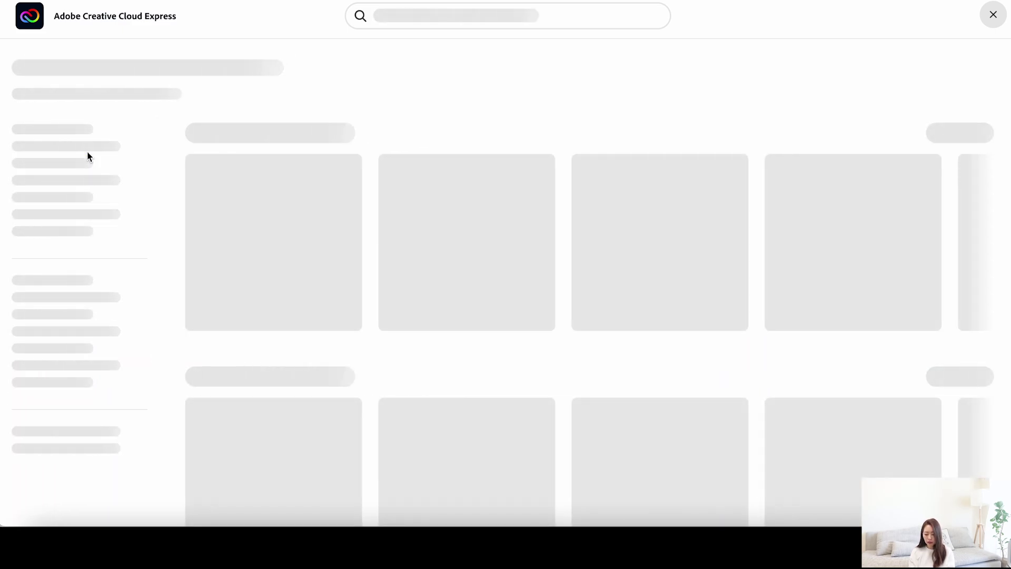
pyautogui.scroll(-5, 345, 297)
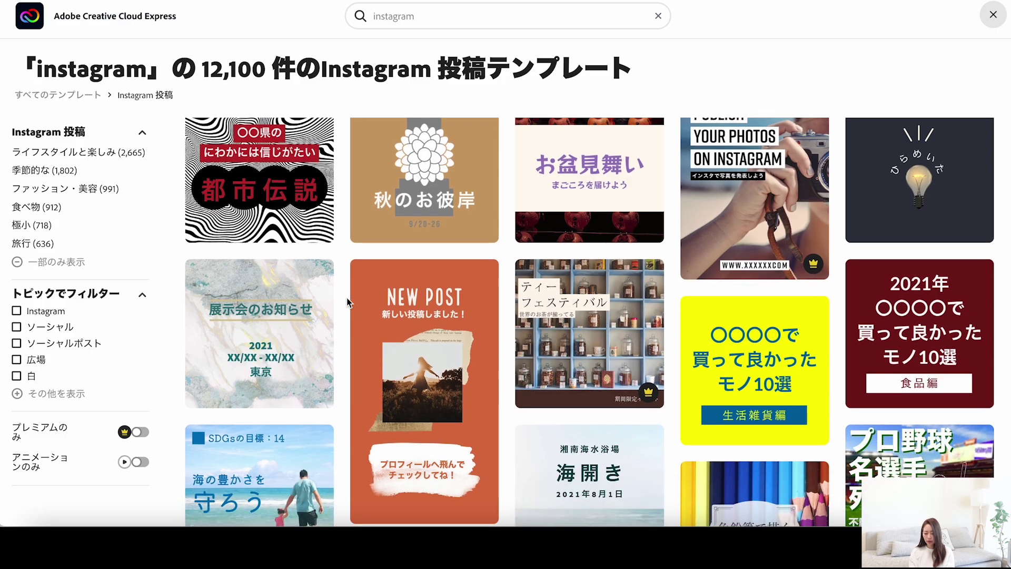
pyautogui.scroll(-3, 347, 301)
pyautogui.scroll(-2, 348, 301)
pyautogui.scroll(-3, 348, 301)
pyautogui.scroll(-4, 538, 394)
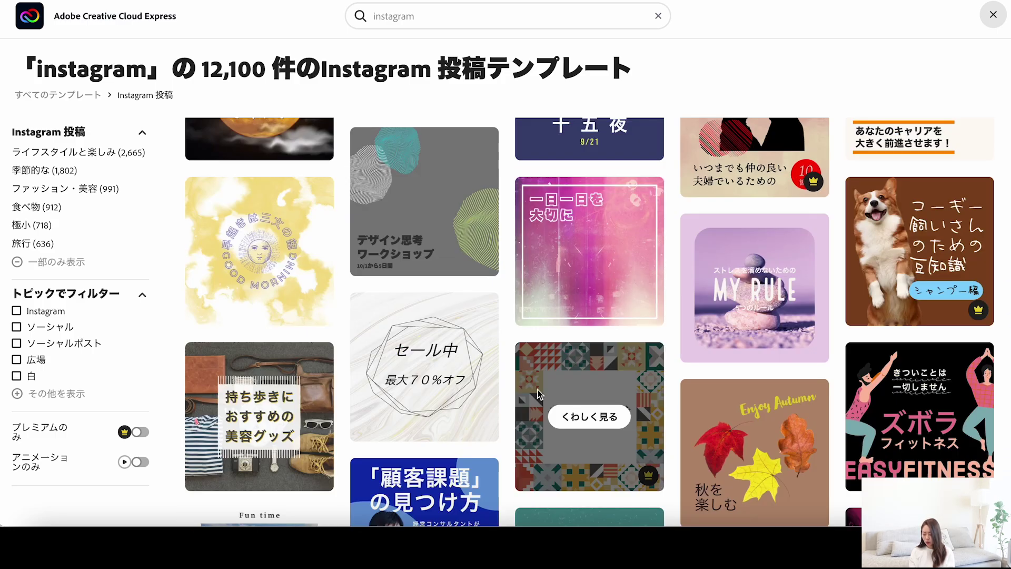
pyautogui.moveTo(755, 452)
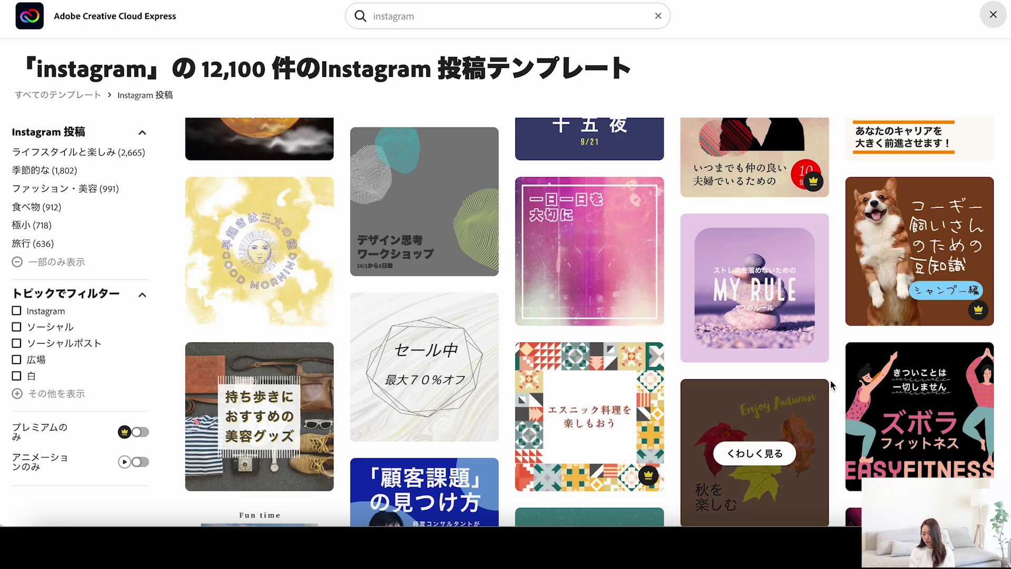
pyautogui.click(895, 382)
# Step: Create a project from the EASYFITNESS template, then exit to home without saving it
pyautogui.click(553, 442)
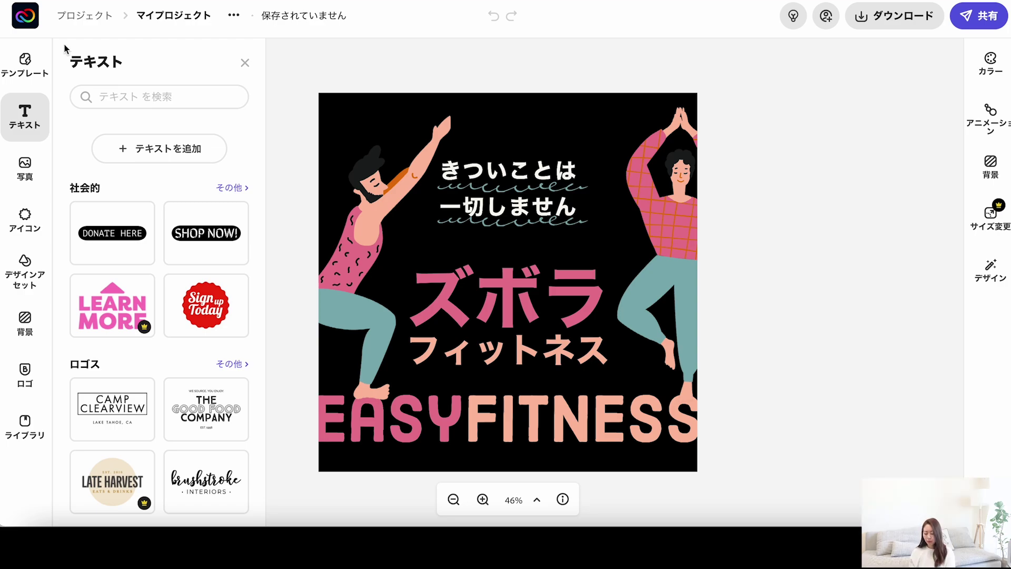
pyautogui.click(33, 21)
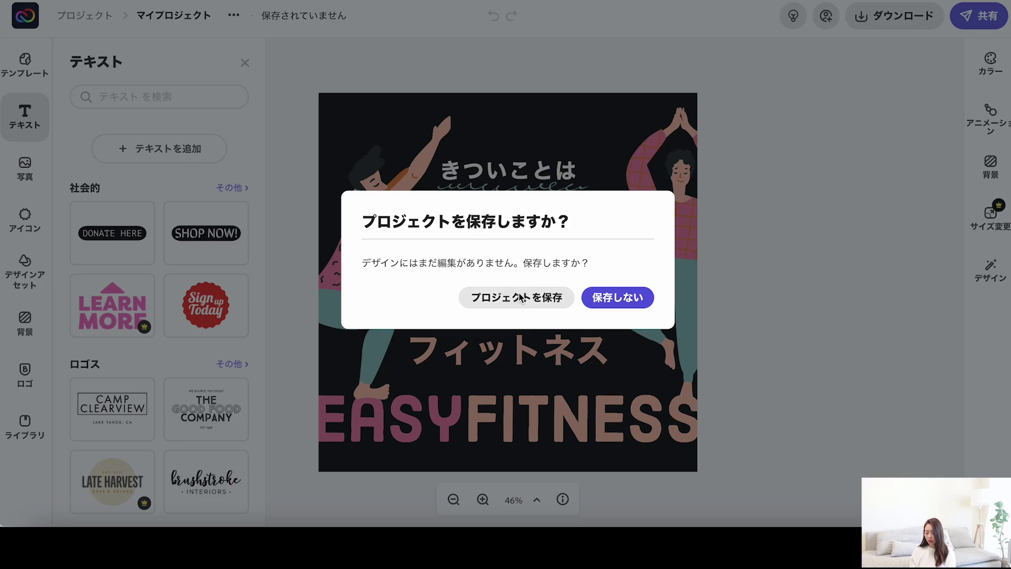
pyautogui.click(606, 299)
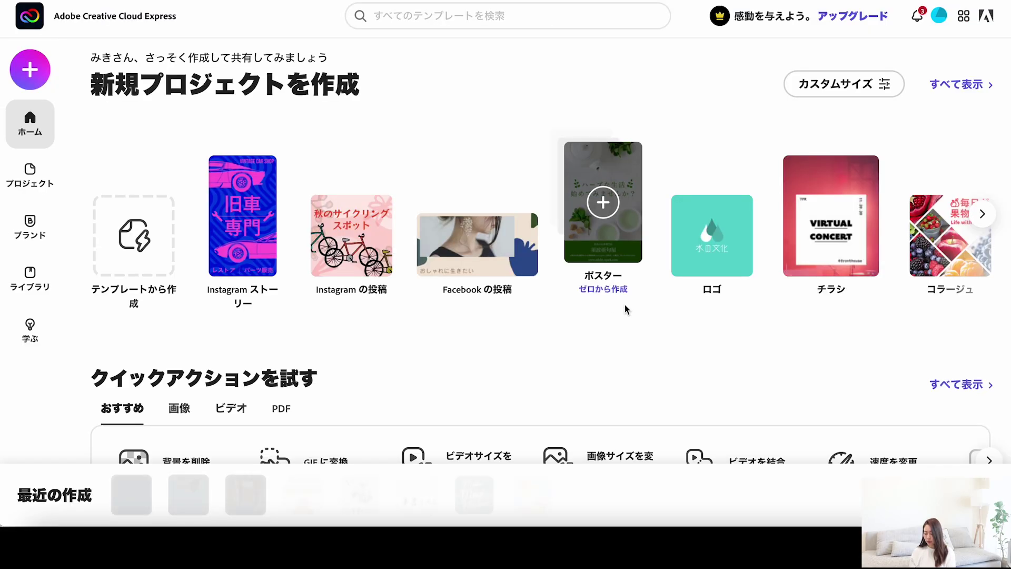
pyautogui.scroll(-1, 700, 317)
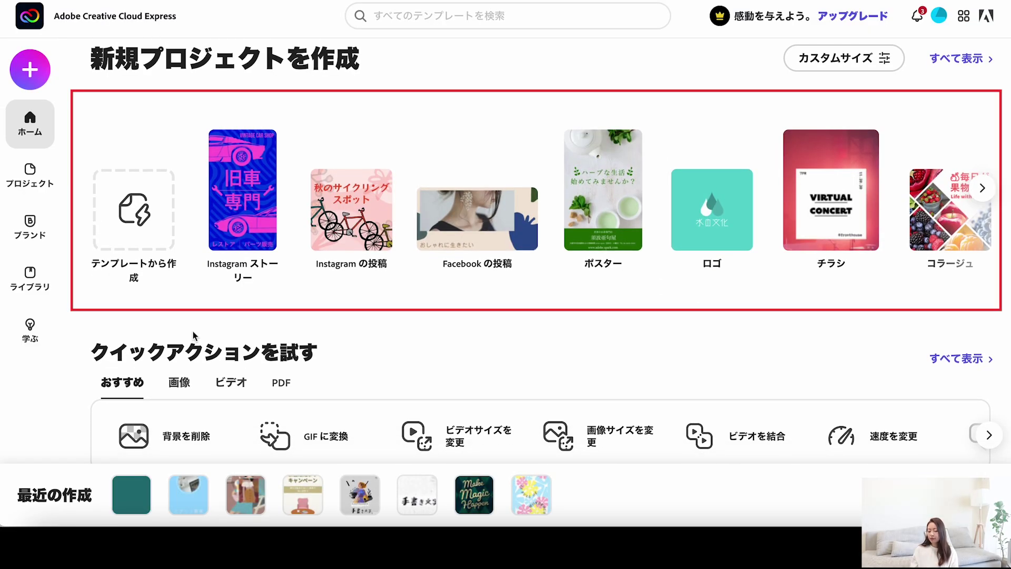
# Step: Start a new Instagram post and apply the 5 Tips lip template
pyautogui.click(330, 199)
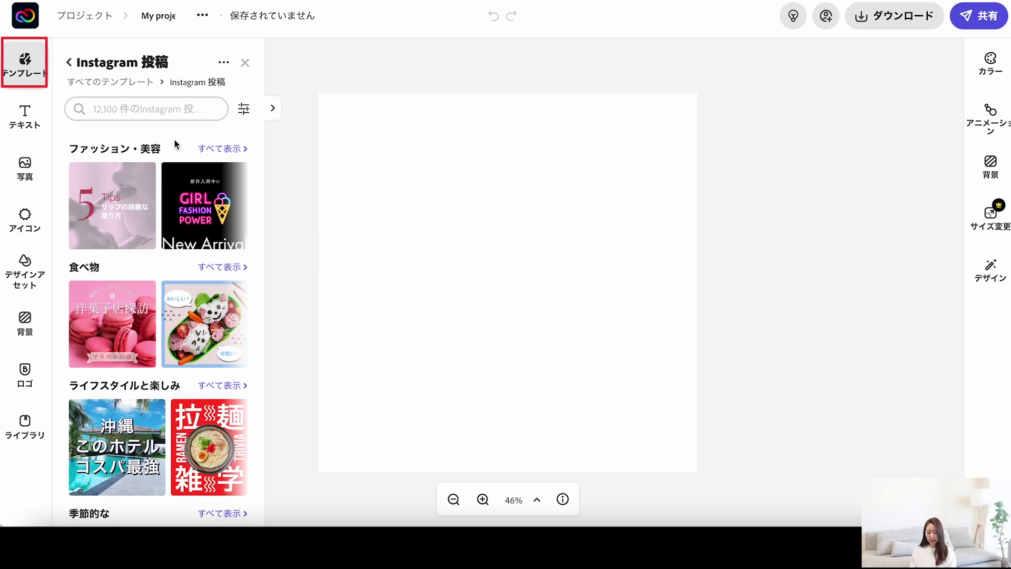
pyautogui.scroll(-1, 175, 140)
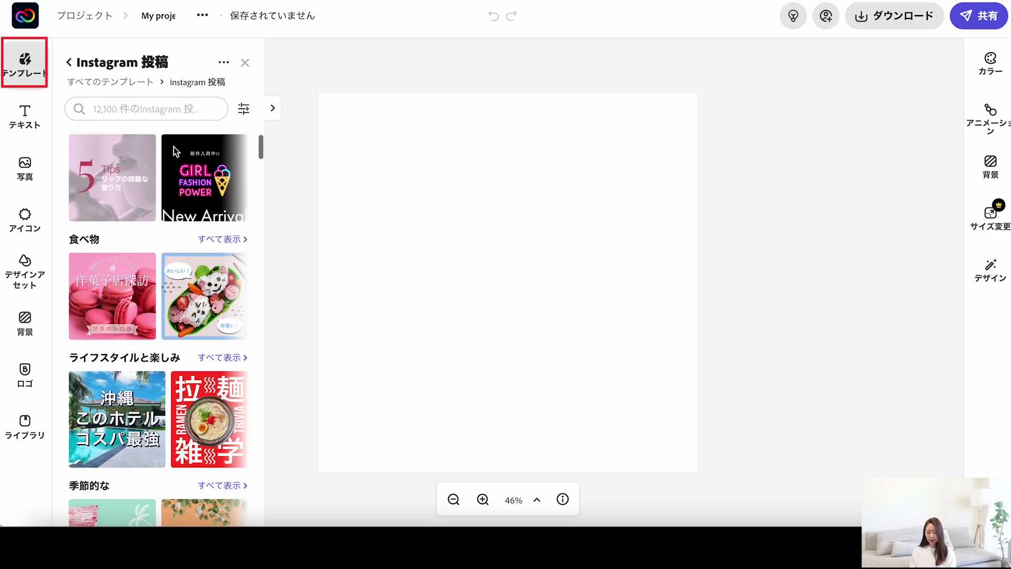
pyautogui.click(130, 192)
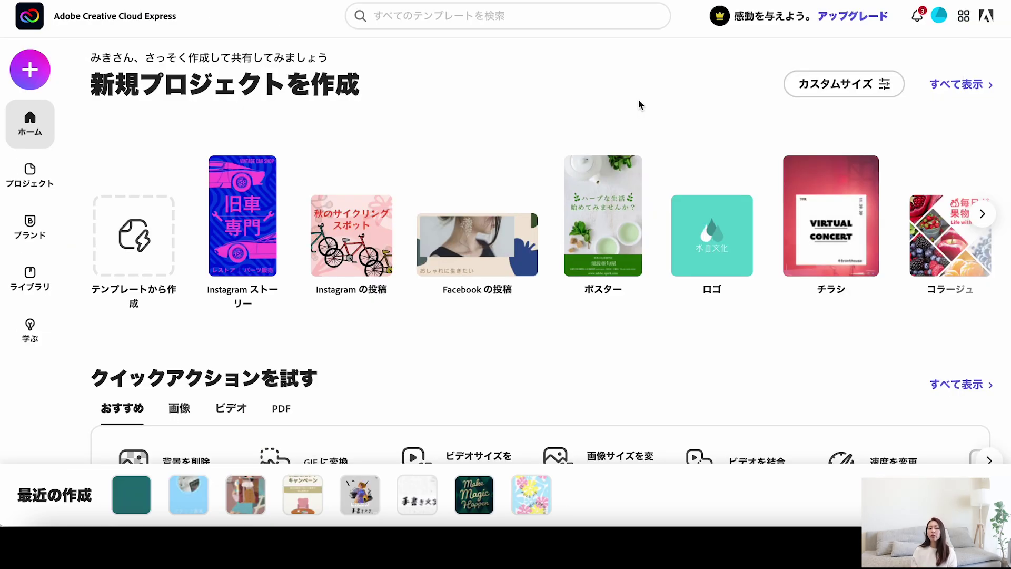
# Step: Create a blank 2560 × 2560 px custom-size canvas
pyautogui.click(840, 90)
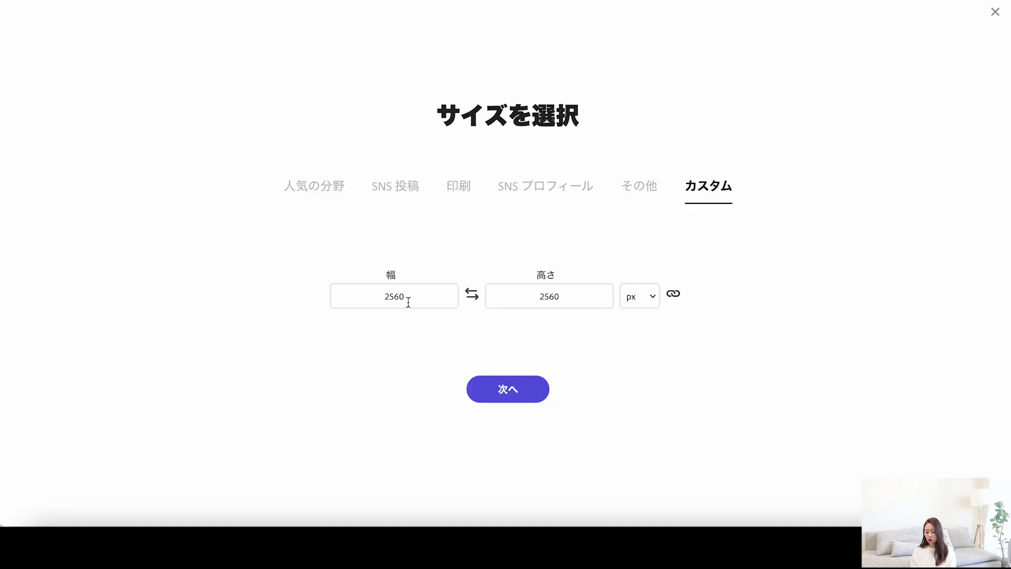
pyautogui.click(381, 304)
pyautogui.click(526, 303)
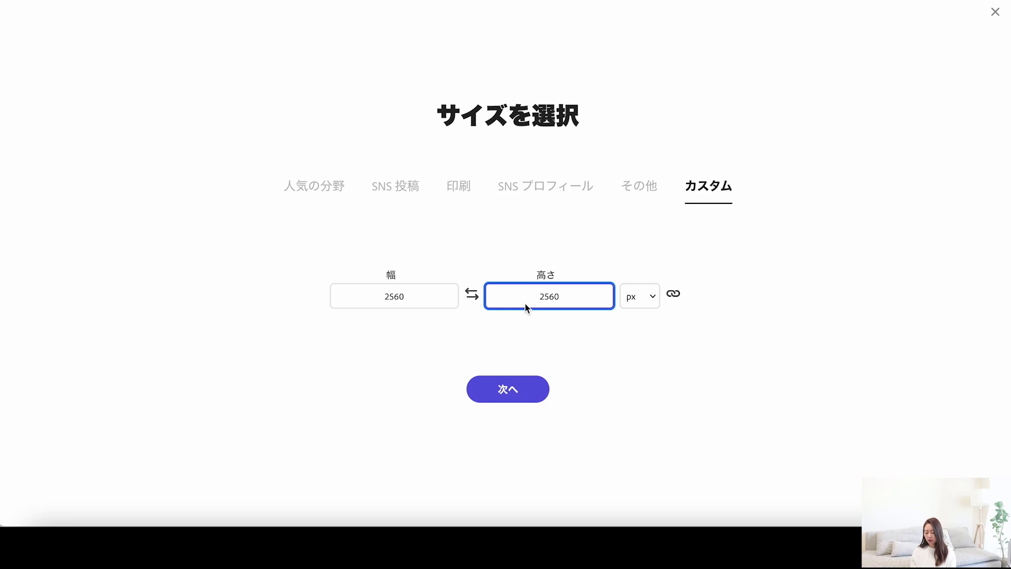
pyautogui.click(503, 390)
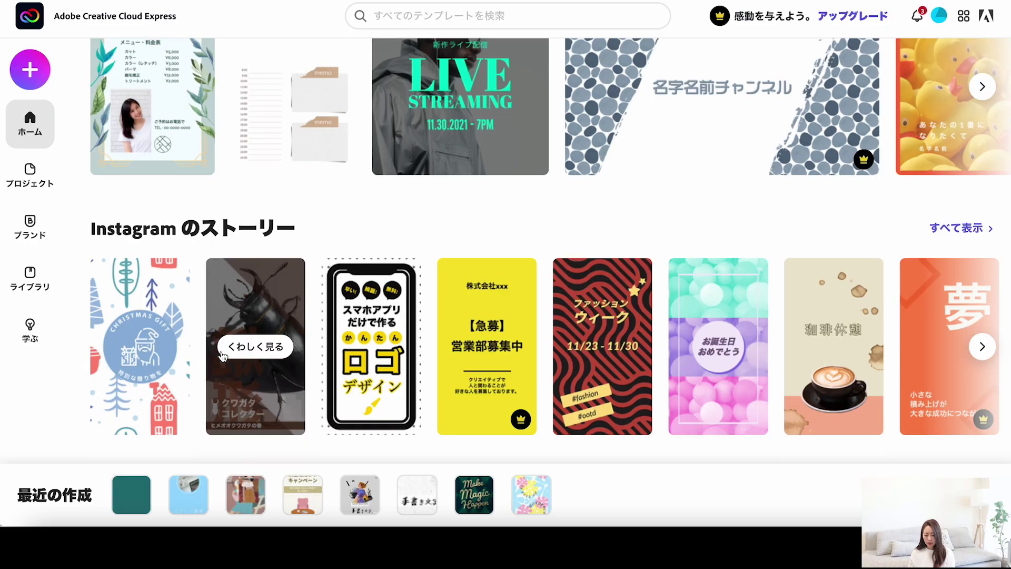
pyautogui.scroll(-5, 97, 375)
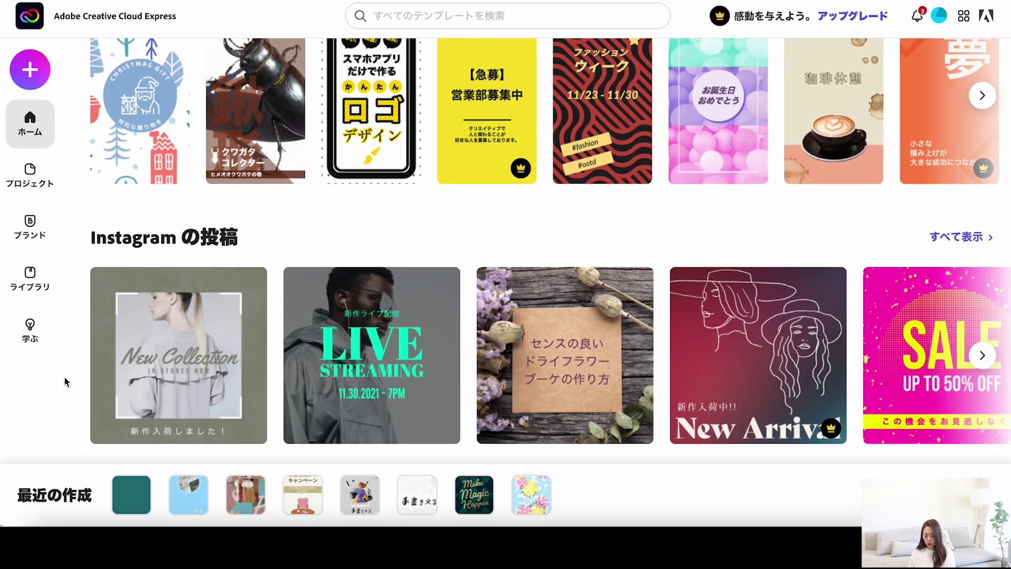
pyautogui.moveTo(178, 355)
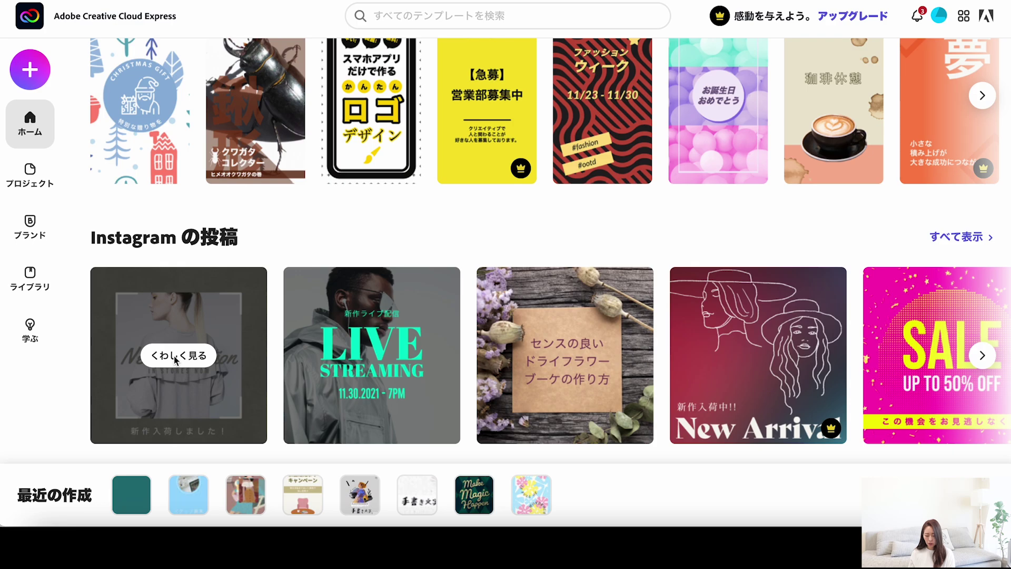
# Step: Create a post from the grey New Collection design and select its photo
pyautogui.click(176, 357)
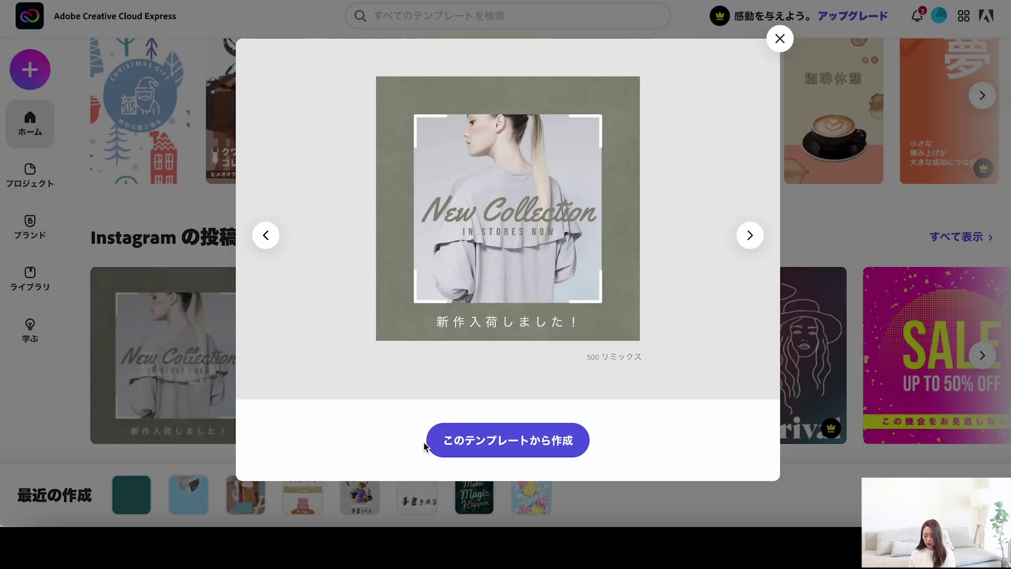
pyautogui.click(457, 445)
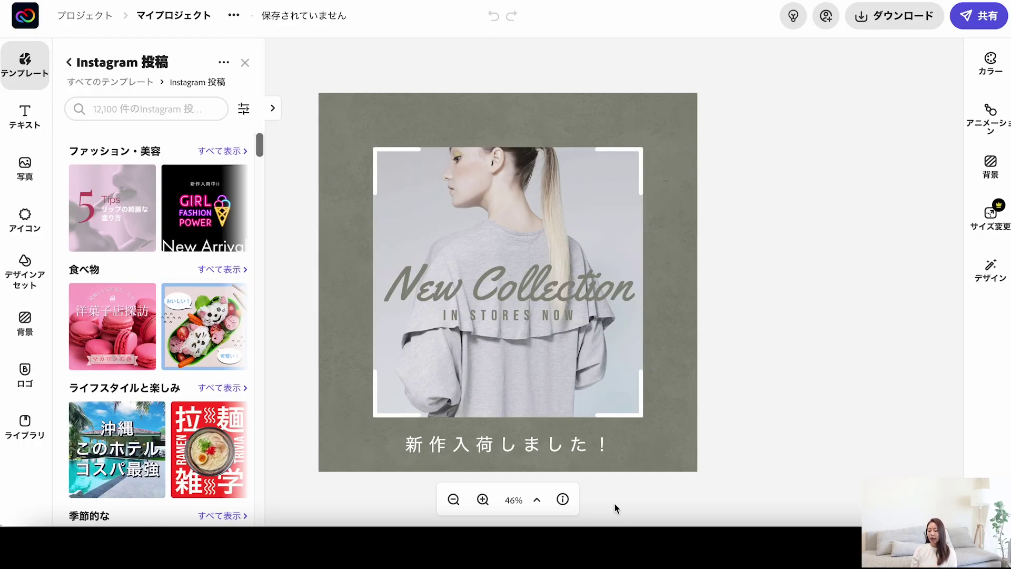
pyautogui.click(570, 232)
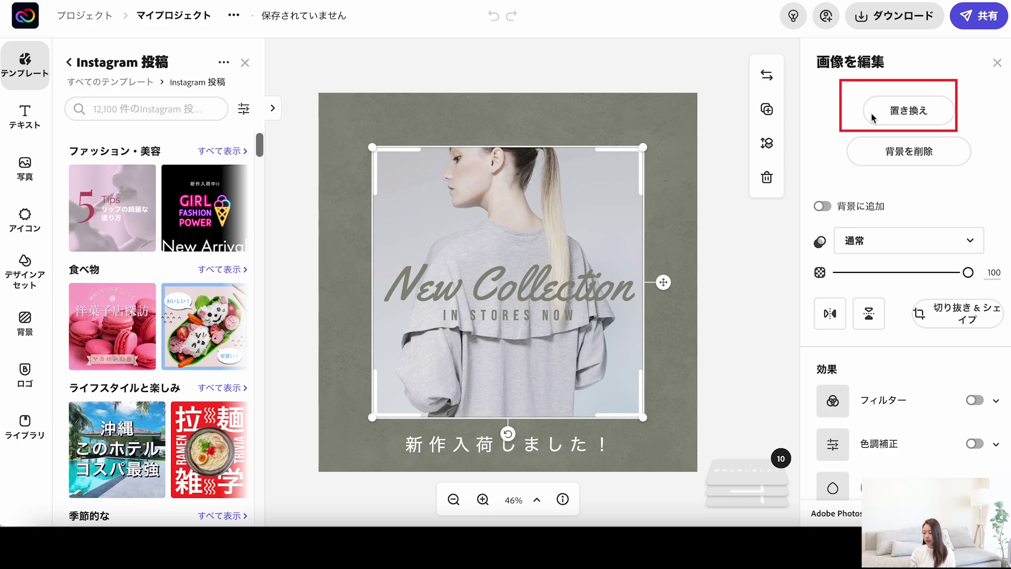
# Step: Replace the photo with the stock image of a woman lying down, found by searching 女性
pyautogui.click(906, 116)
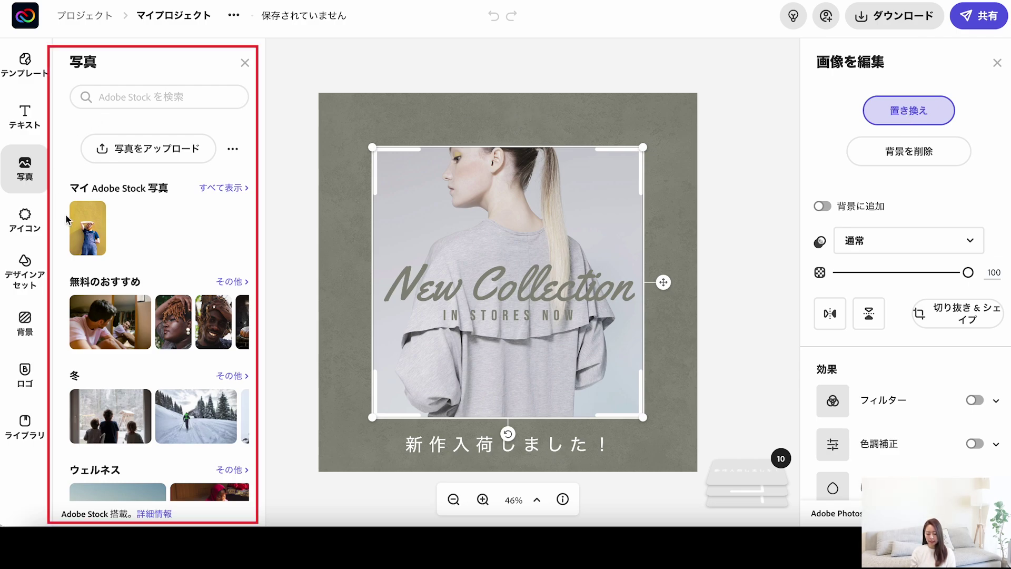
pyautogui.scroll(-1, 109, 380)
pyautogui.scroll(-1, 110, 379)
pyautogui.scroll(-8, 129, 337)
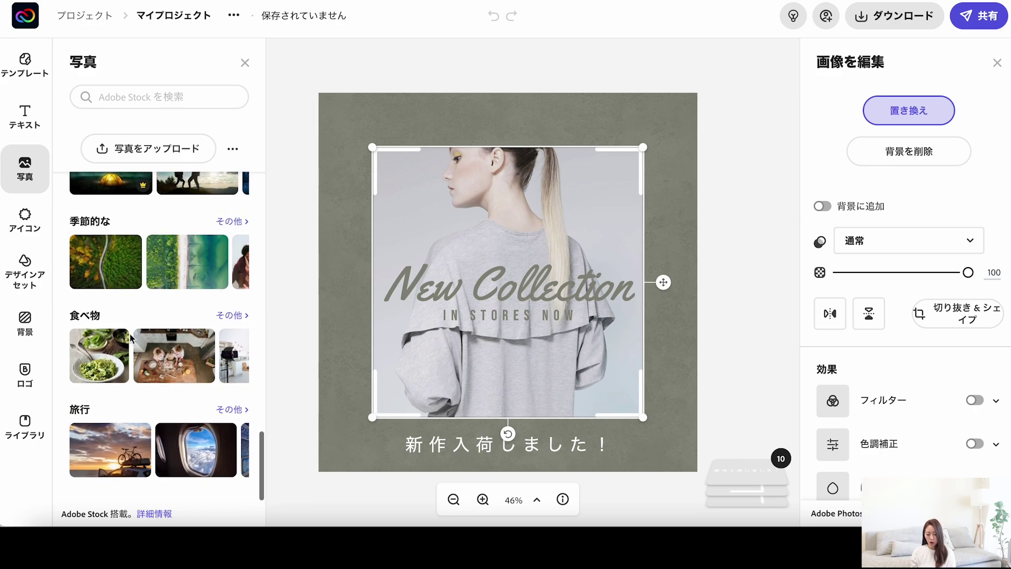
pyautogui.click(133, 102)
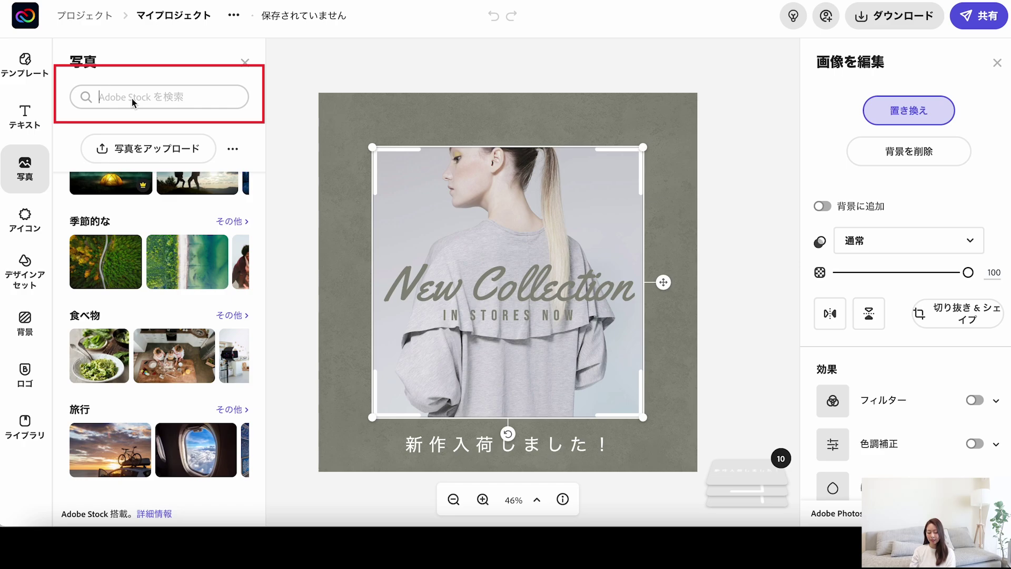
pyautogui.write('jo')
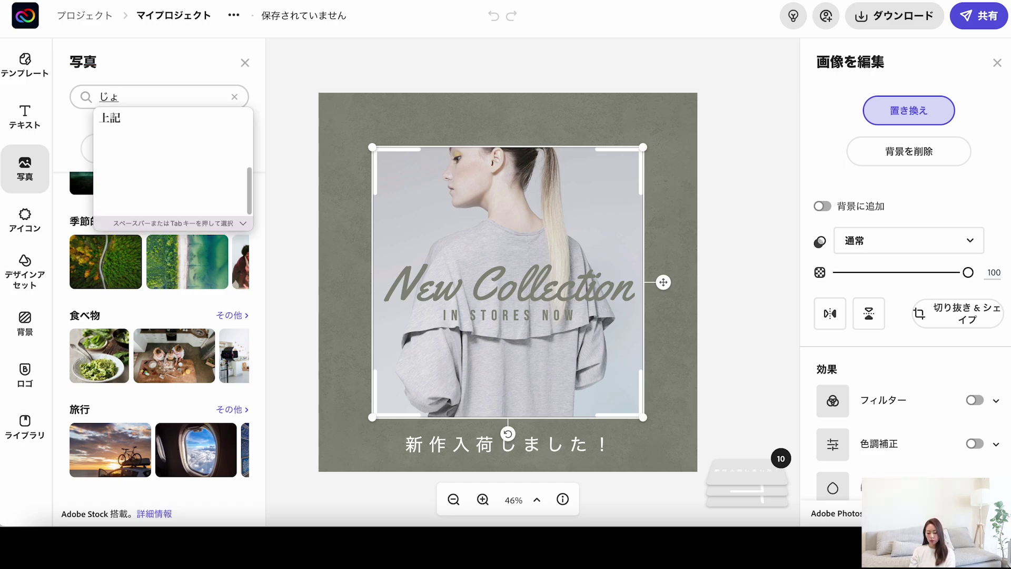
pyautogui.write('せい')
pyautogui.press('Return')
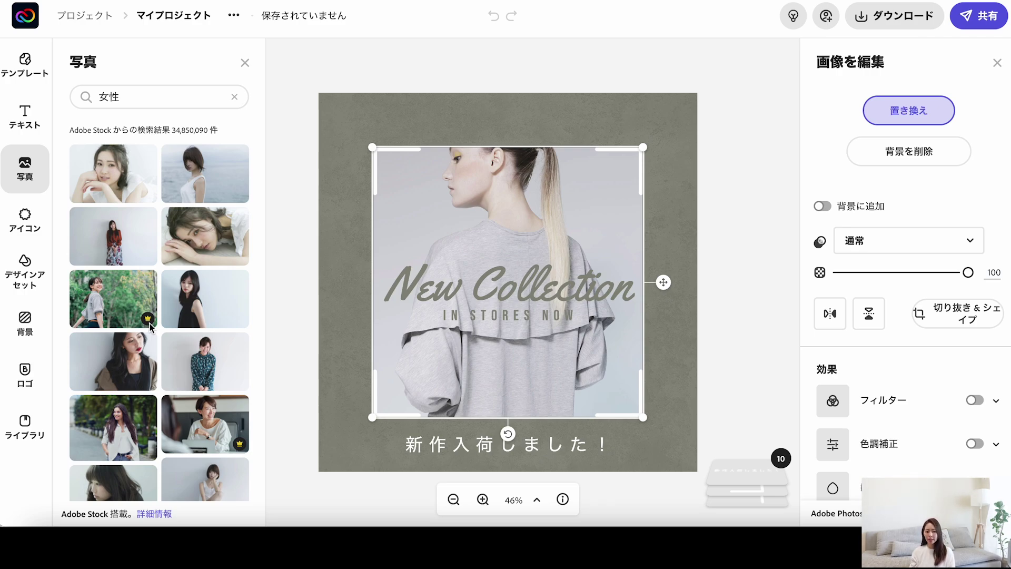
pyautogui.click(199, 236)
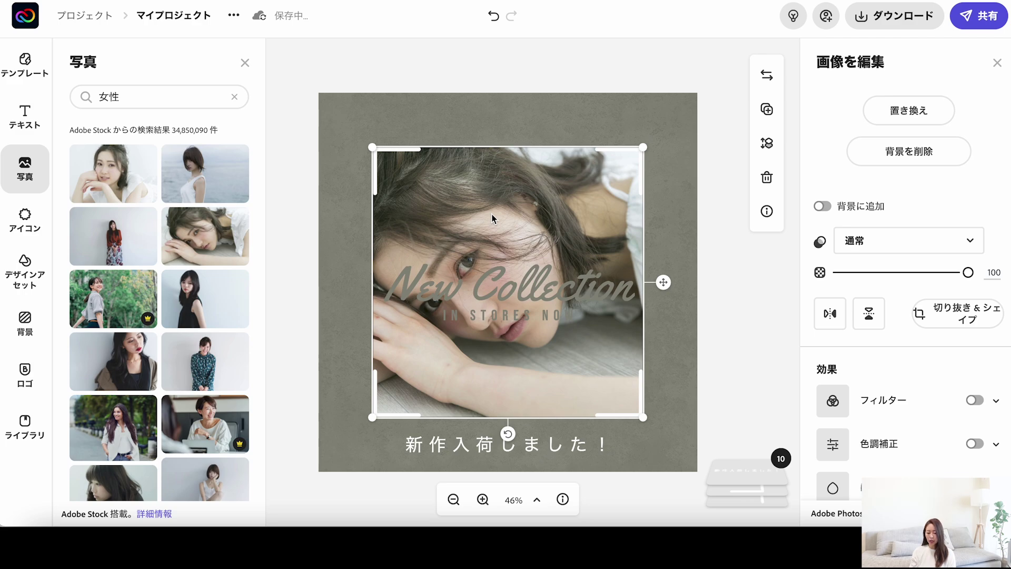
pyautogui.click(234, 97)
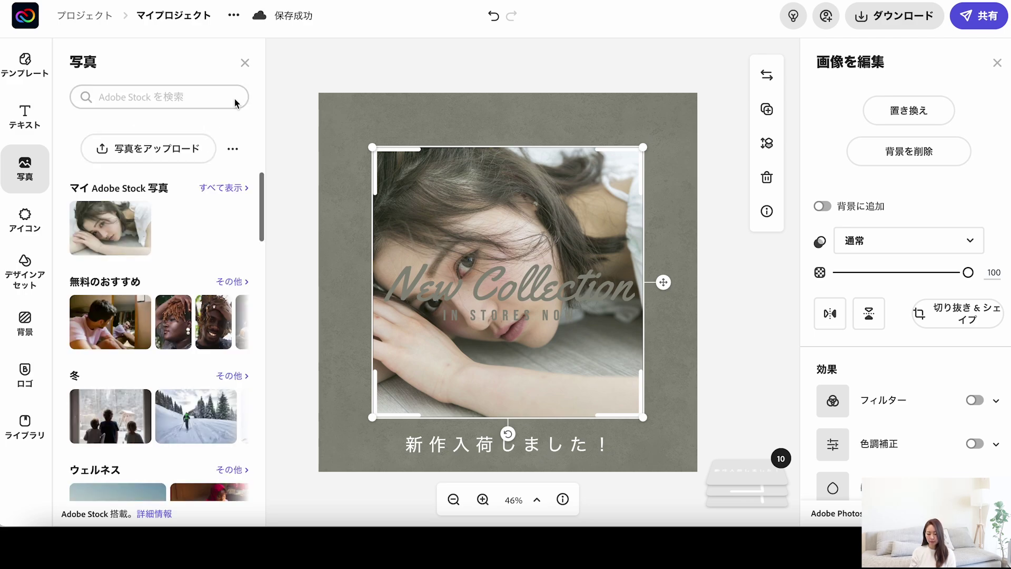
pyautogui.click(169, 153)
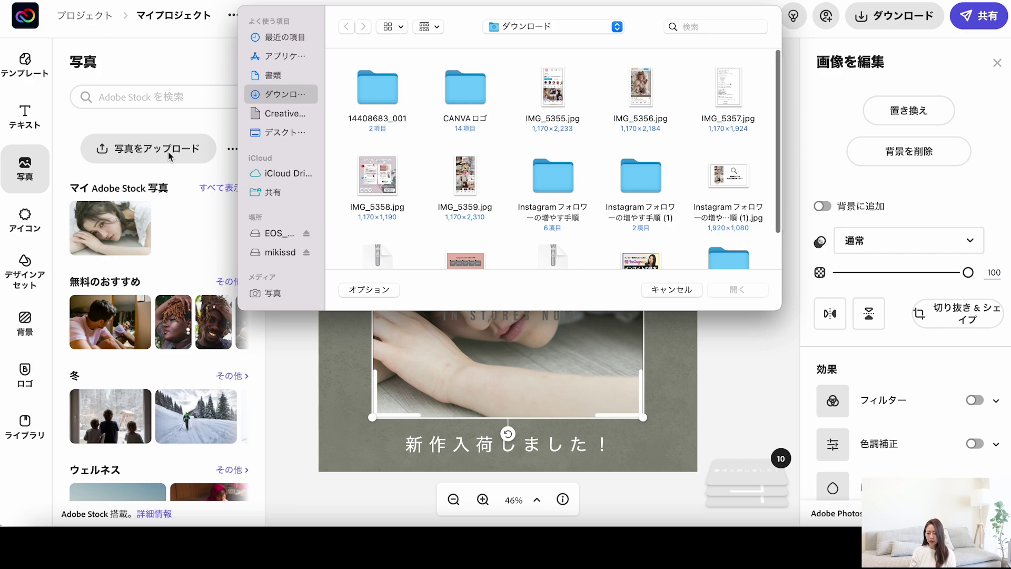
pyautogui.scroll(-2, 553, 174)
pyautogui.click(641, 142)
pyautogui.click(738, 289)
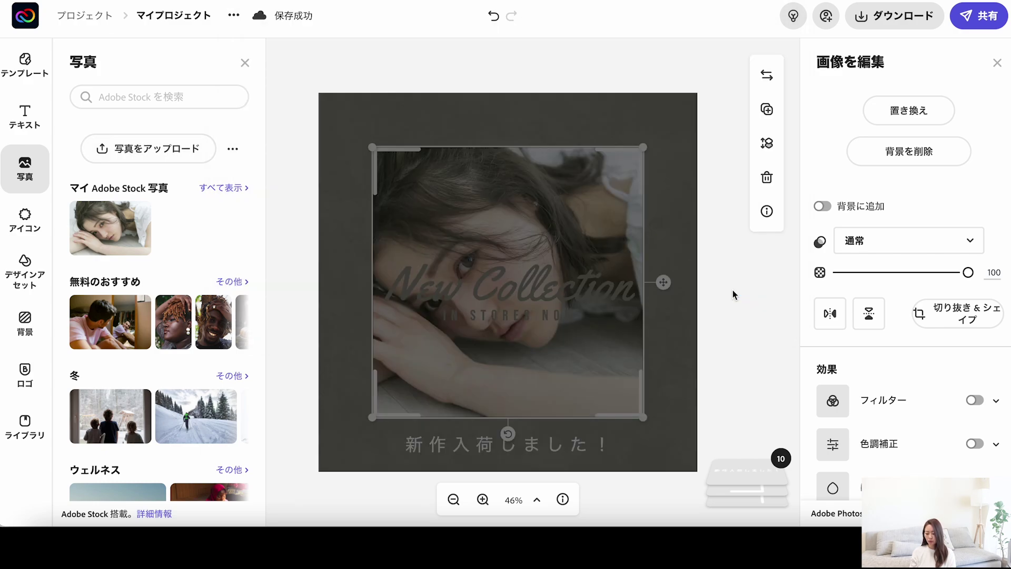
pyautogui.moveTo(541, 123); pyautogui.dragTo(573, 195)
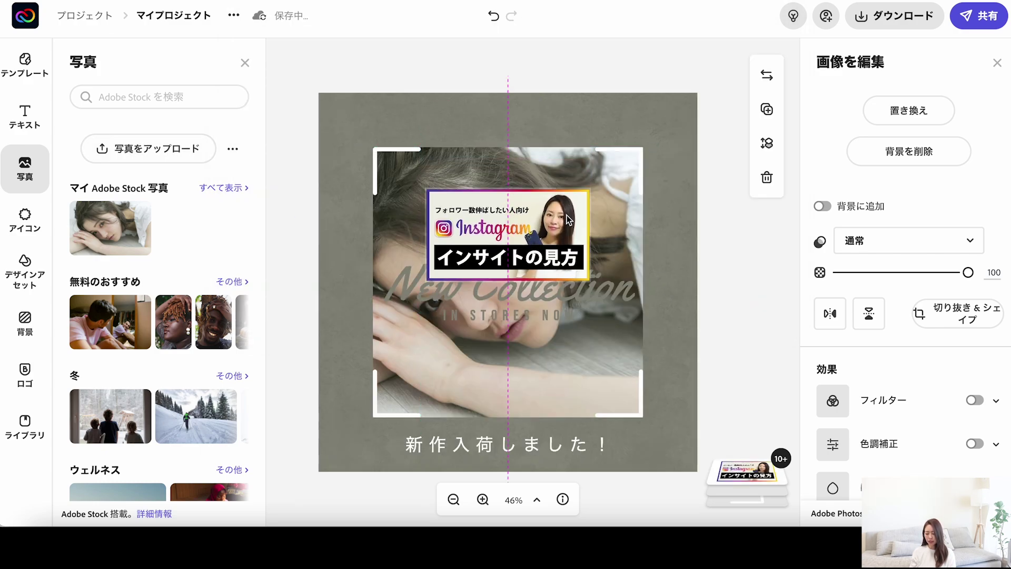
pyautogui.press('Delete')
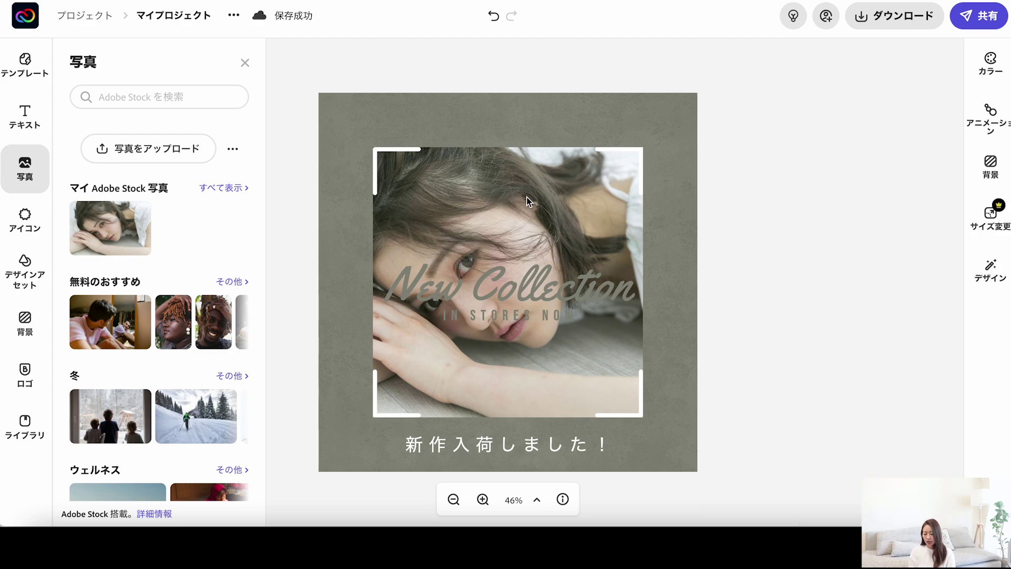
pyautogui.click(526, 196)
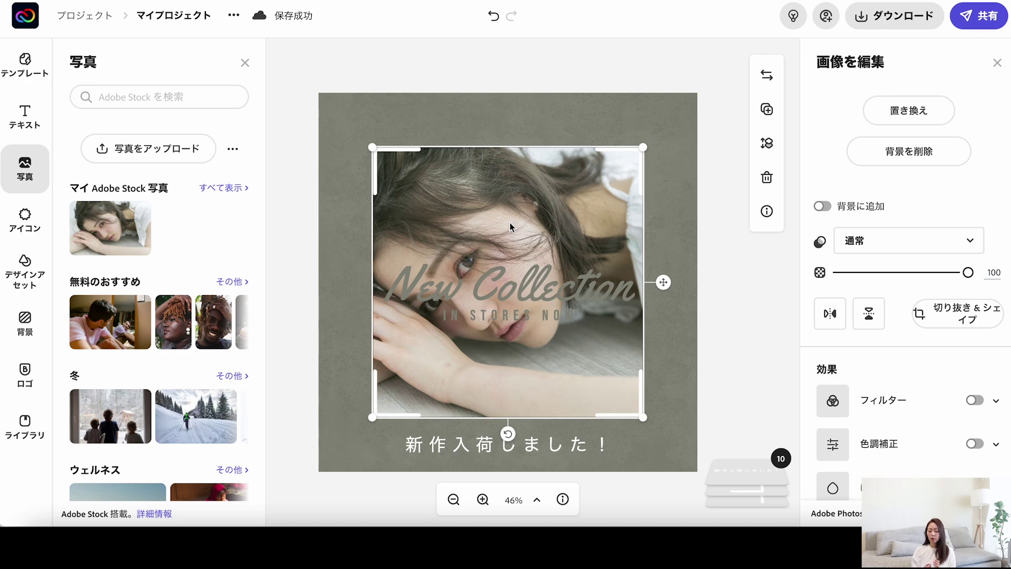
pyautogui.click(493, 16)
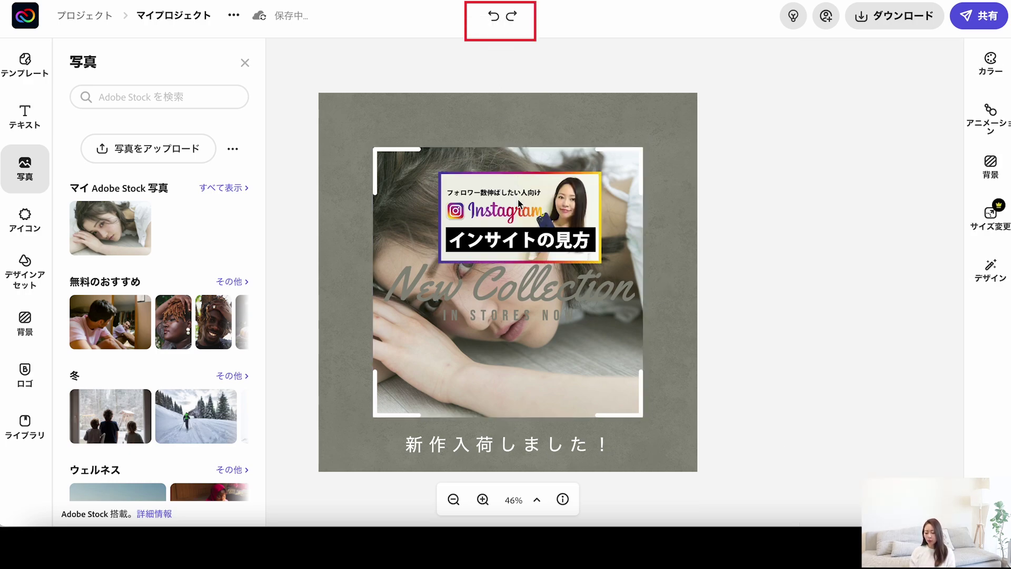
pyautogui.click(512, 16)
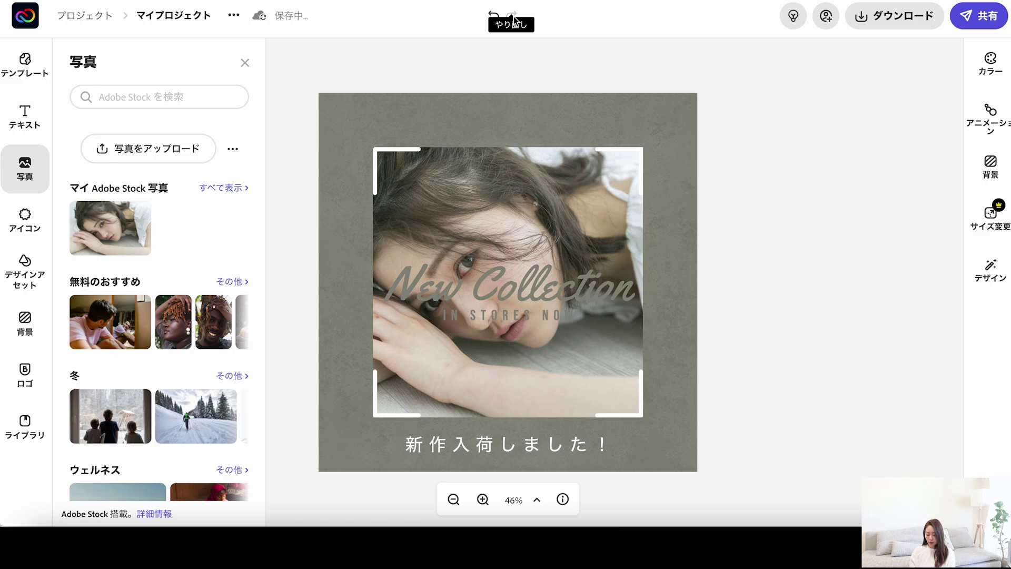
pyautogui.hotkey('ctrl', 'z')
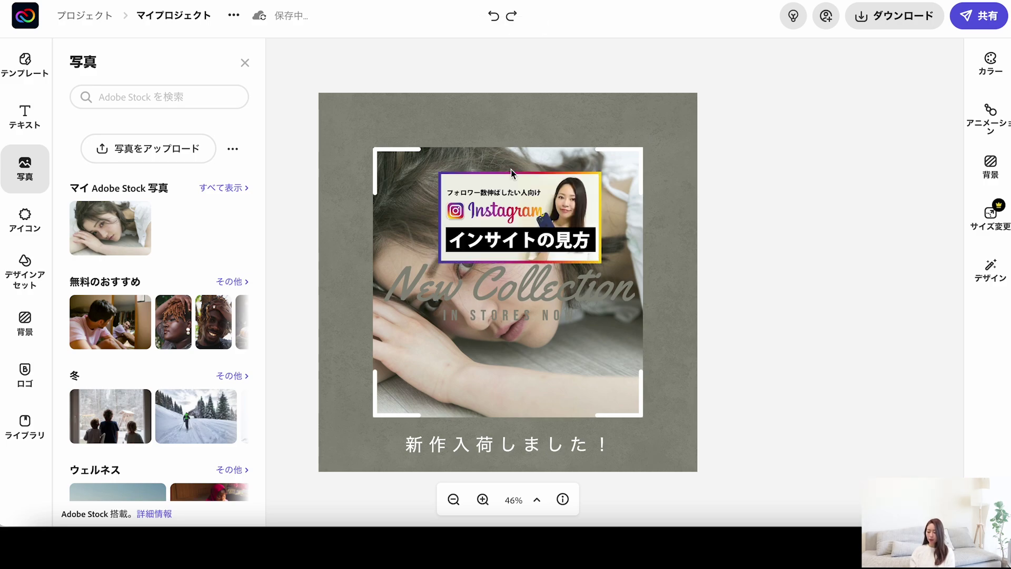
pyautogui.click(510, 197)
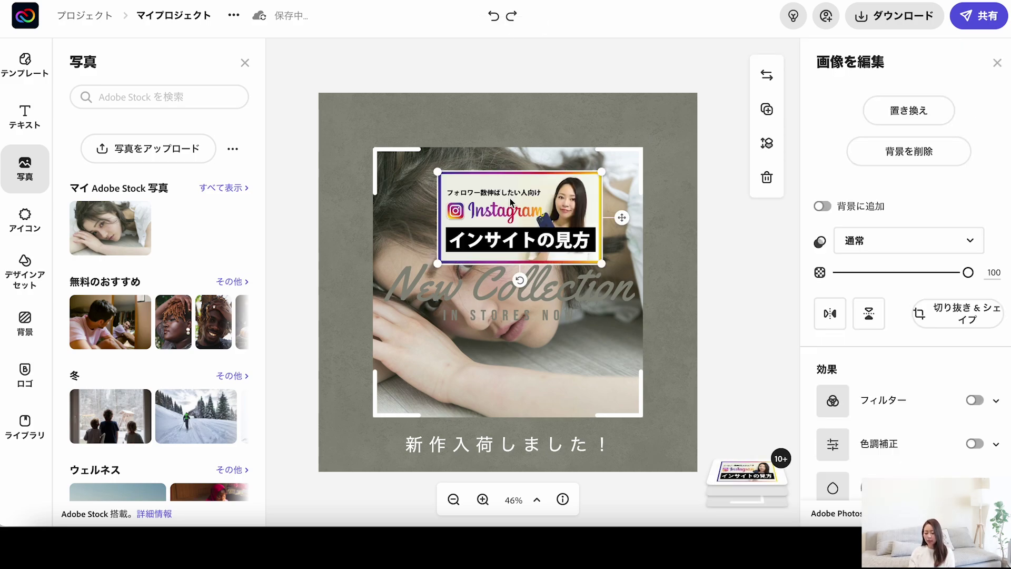
pyautogui.press('Delete')
pyautogui.write('女性')
pyautogui.click(477, 202)
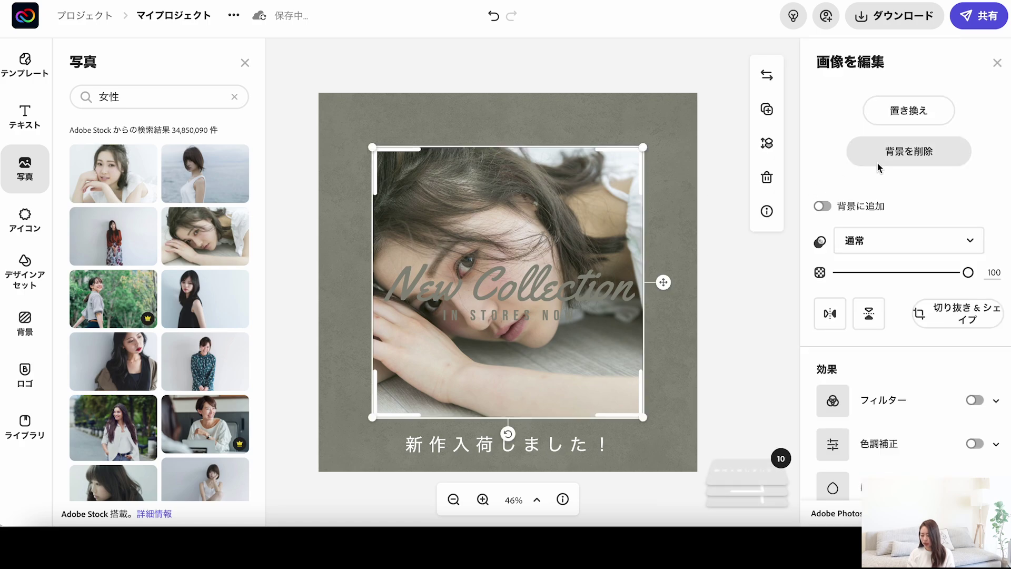
# Step: Swap in the seated short-haired woman photo and remove its background
pyautogui.click(892, 114)
pyautogui.scroll(-1, 216, 421)
pyautogui.click(215, 441)
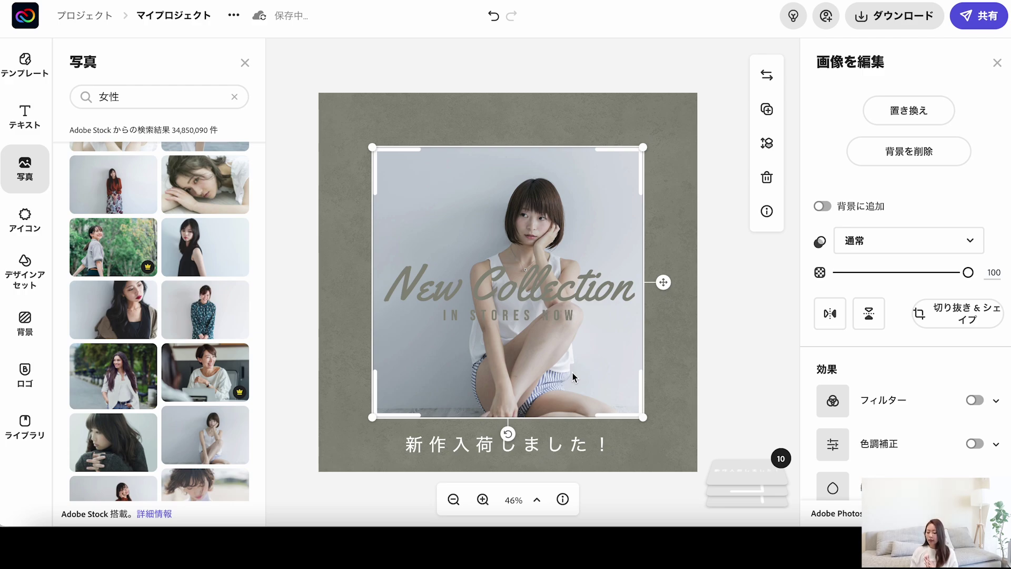
pyautogui.click(721, 375)
pyautogui.click(603, 368)
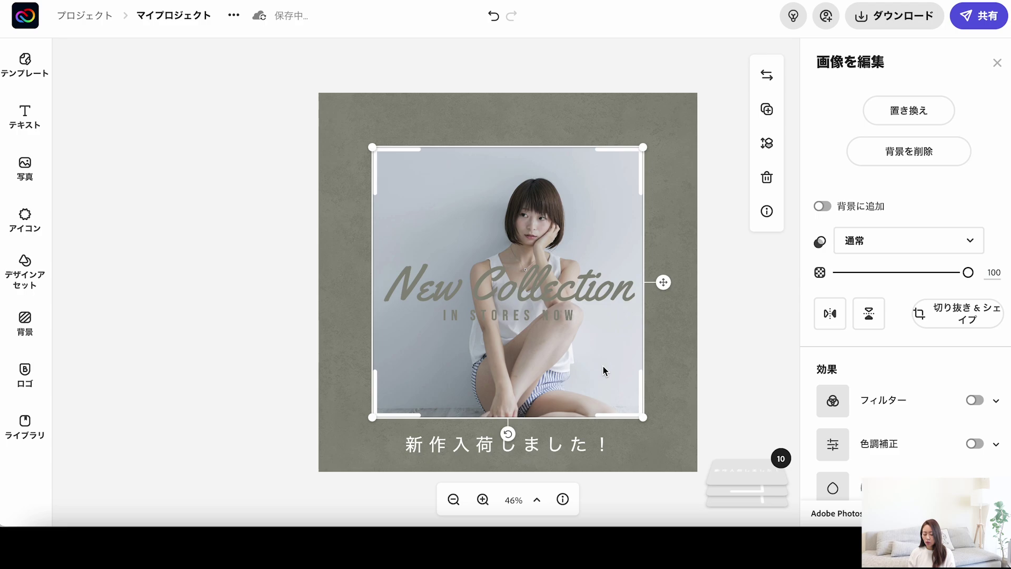
pyautogui.click(878, 158)
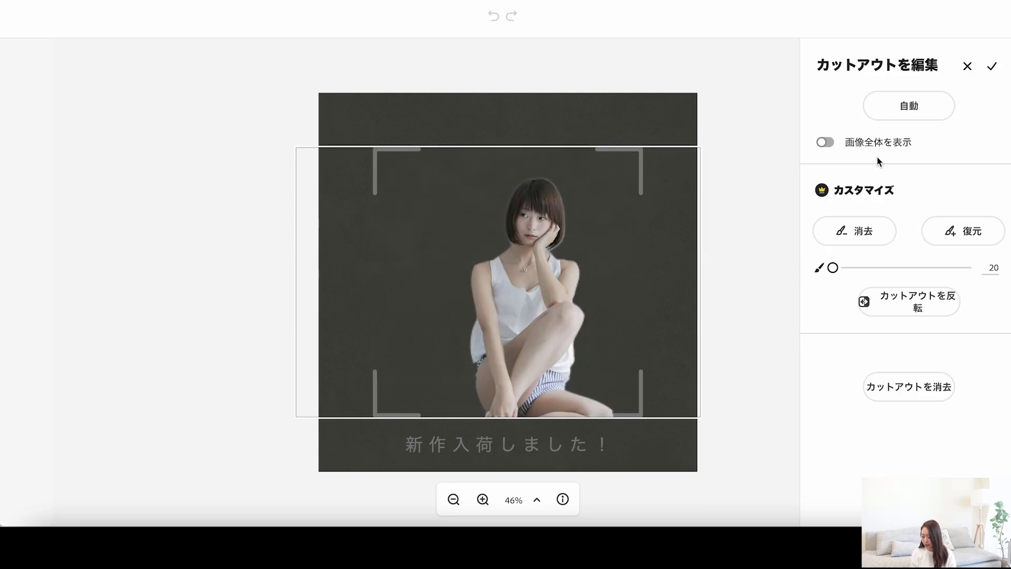
# Step: Refine the woman's cutout with a smaller erase brush, restore beside her right shoulder, and confirm
pyautogui.click(482, 499)
pyautogui.click(482, 499)
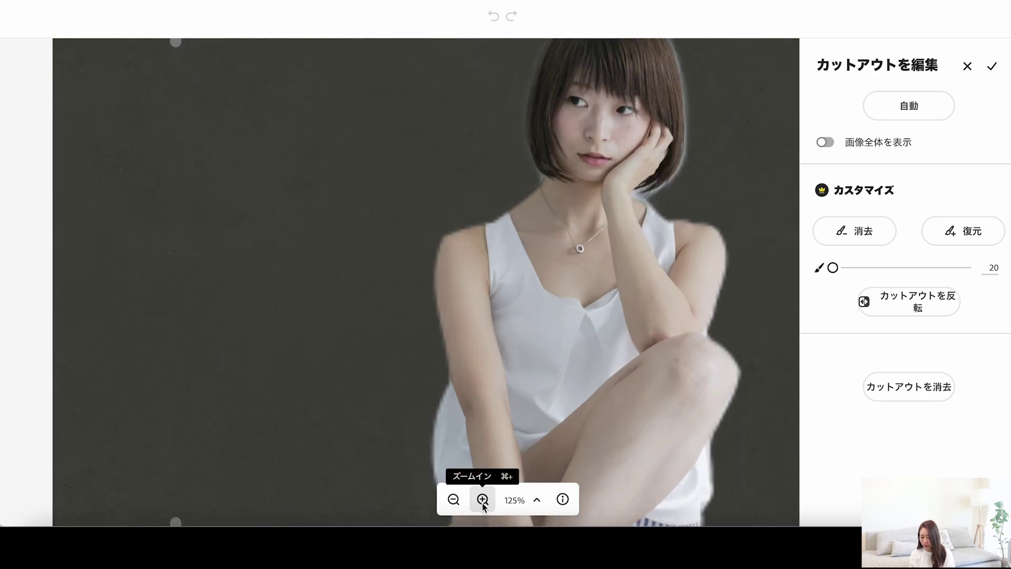
pyautogui.click(483, 500)
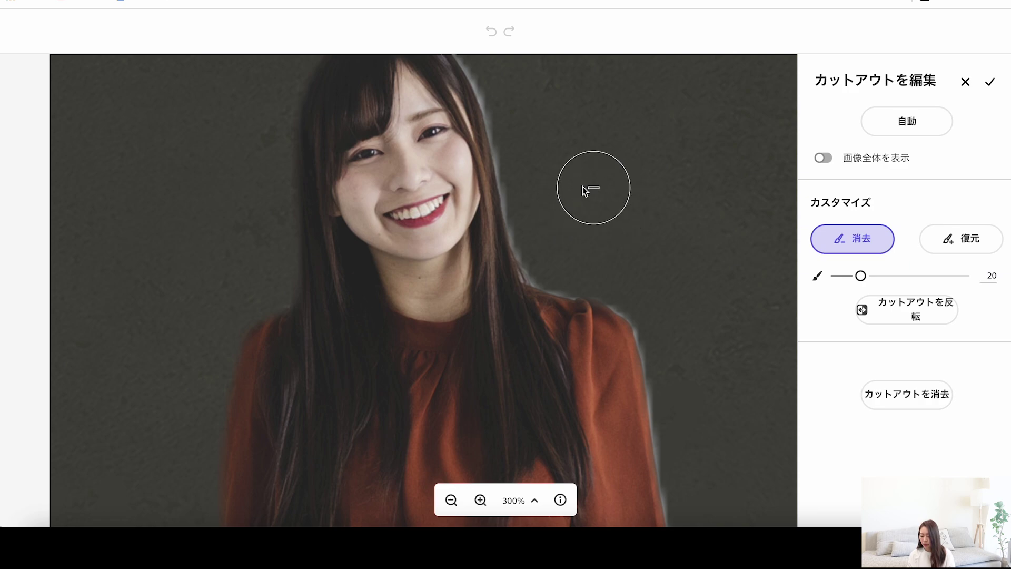
pyautogui.moveTo(859, 277); pyautogui.dragTo(848, 276)
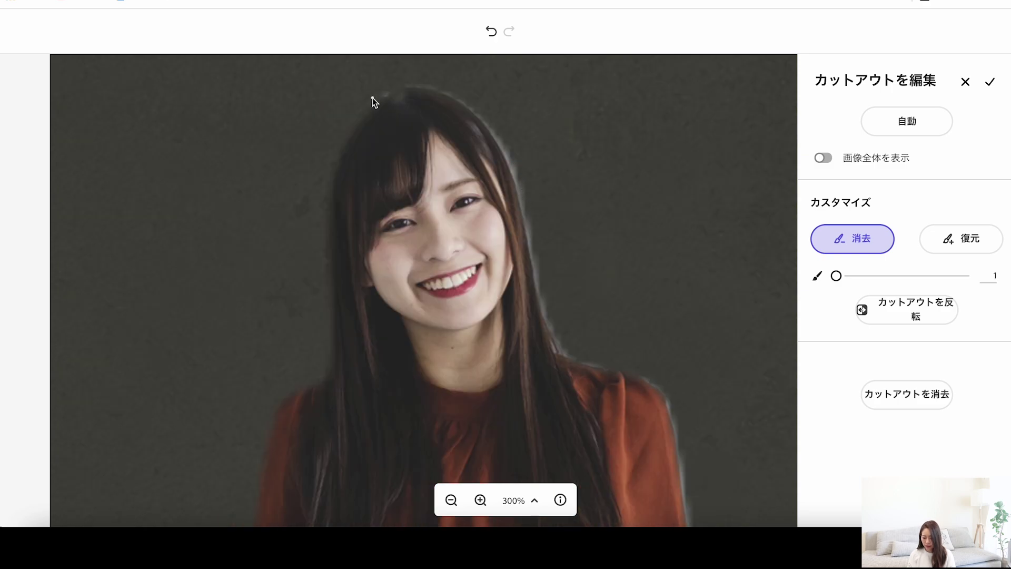
pyautogui.hotkey('ctrl', 'z')
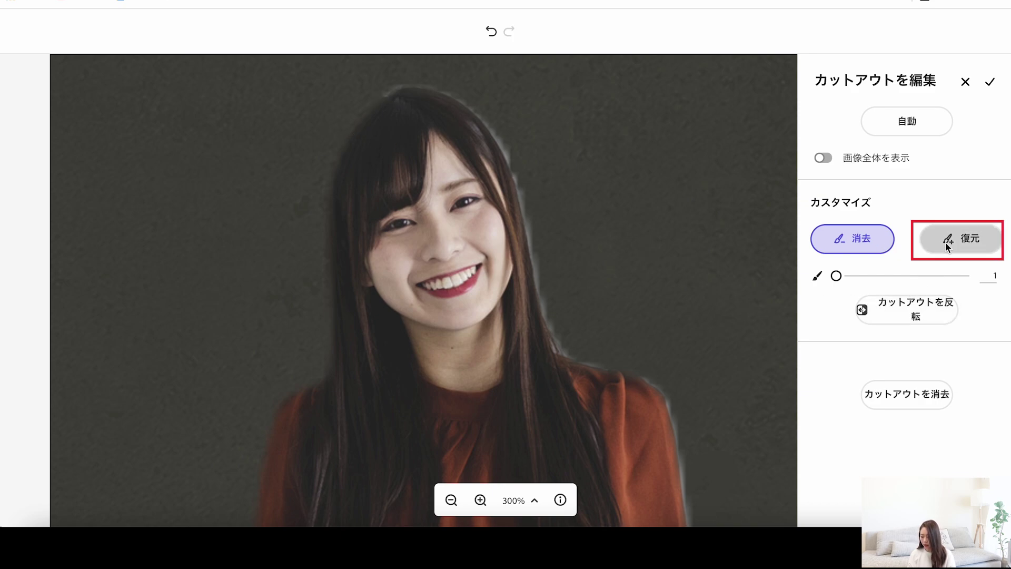
pyautogui.click(938, 238)
pyautogui.moveTo(548, 317); pyautogui.dragTo(615, 384)
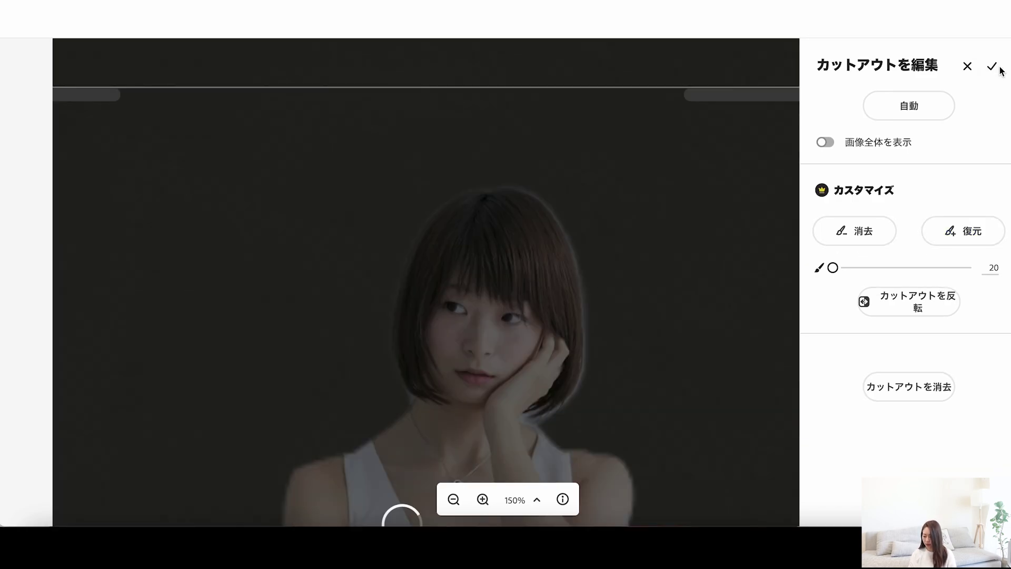
pyautogui.click(993, 65)
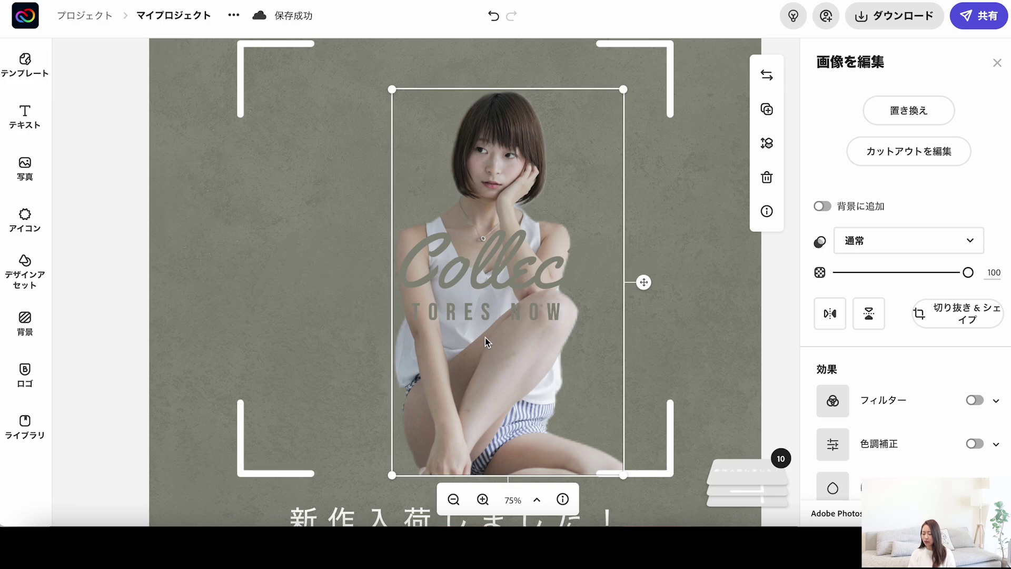
# Step: Undo the photo's last move and delete the seated-woman photo from the post
pyautogui.hotkey('ctrl', 'z')
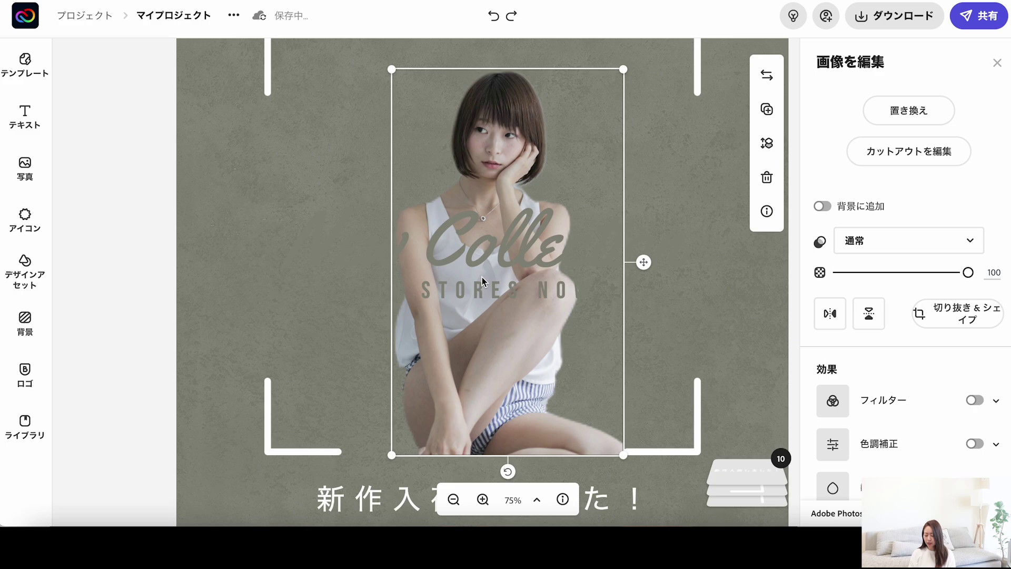
pyautogui.scroll(-2, 482, 280)
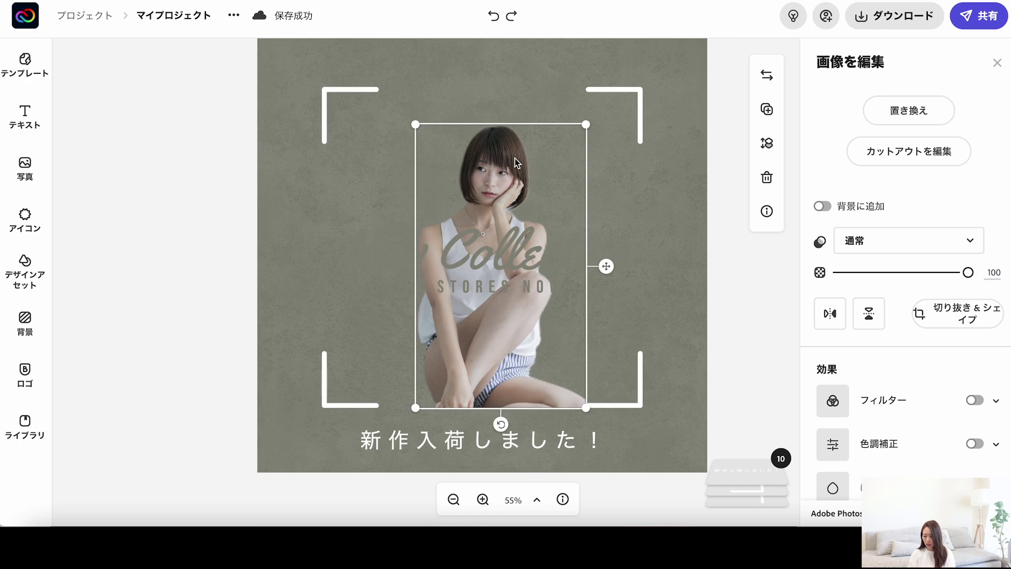
pyautogui.press('Delete')
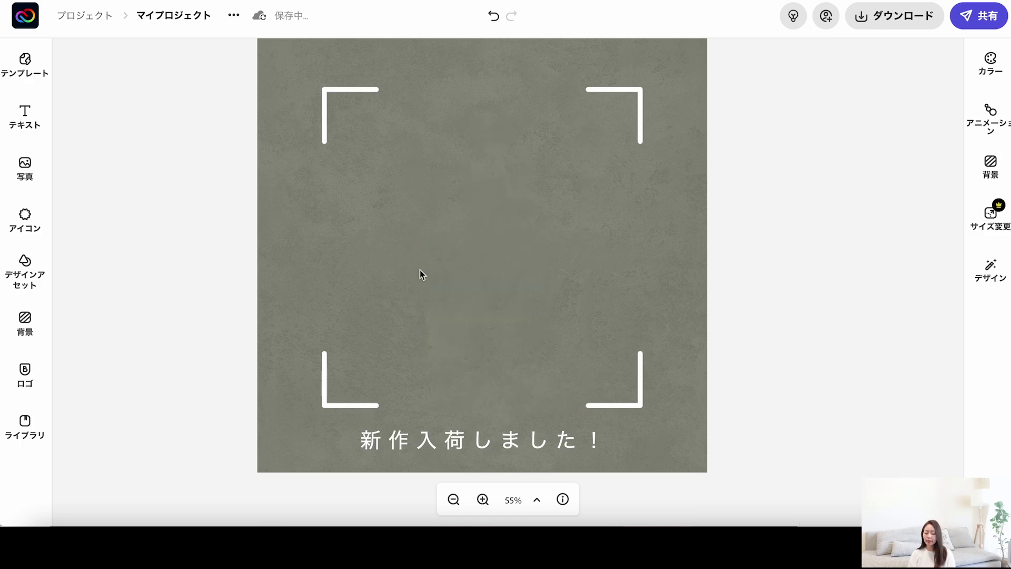
# Step: Search the stock photos for 女性 and place a dark-haired woman's photo on the page
pyautogui.click(422, 313)
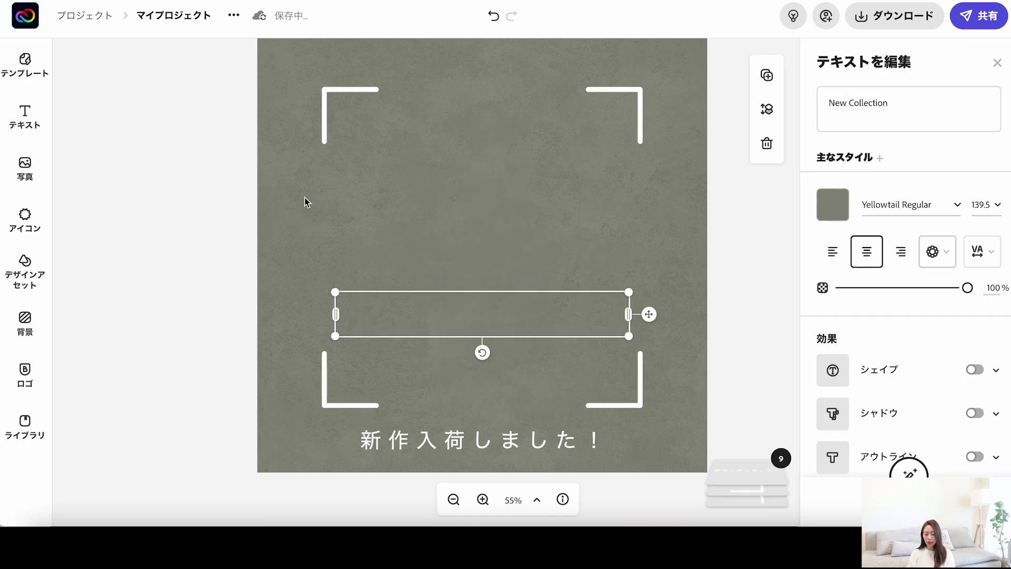
pyautogui.click(24, 169)
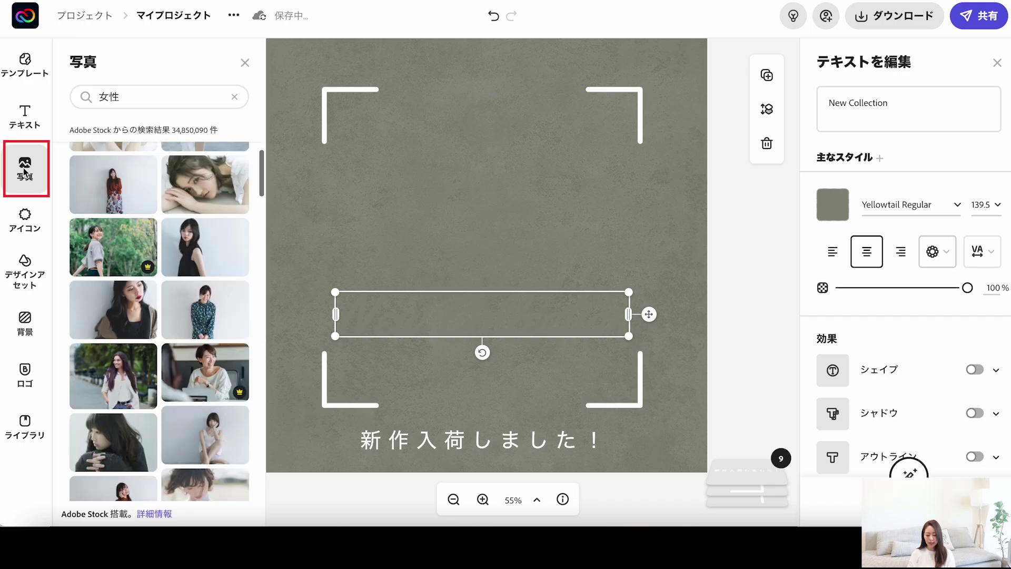
pyautogui.click(94, 106)
pyautogui.moveTo(173, 105); pyautogui.dragTo(93, 105)
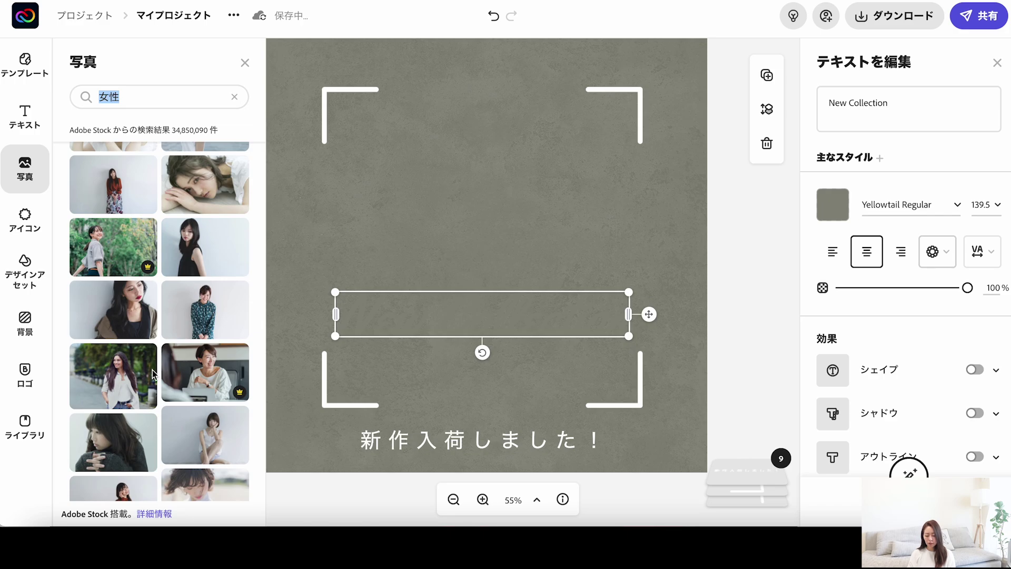
pyautogui.moveTo(128, 304)
pyautogui.mouseDown()
pyautogui.moveTo(462, 272)
pyautogui.moveTo(453, 262)
pyautogui.mouseUp()
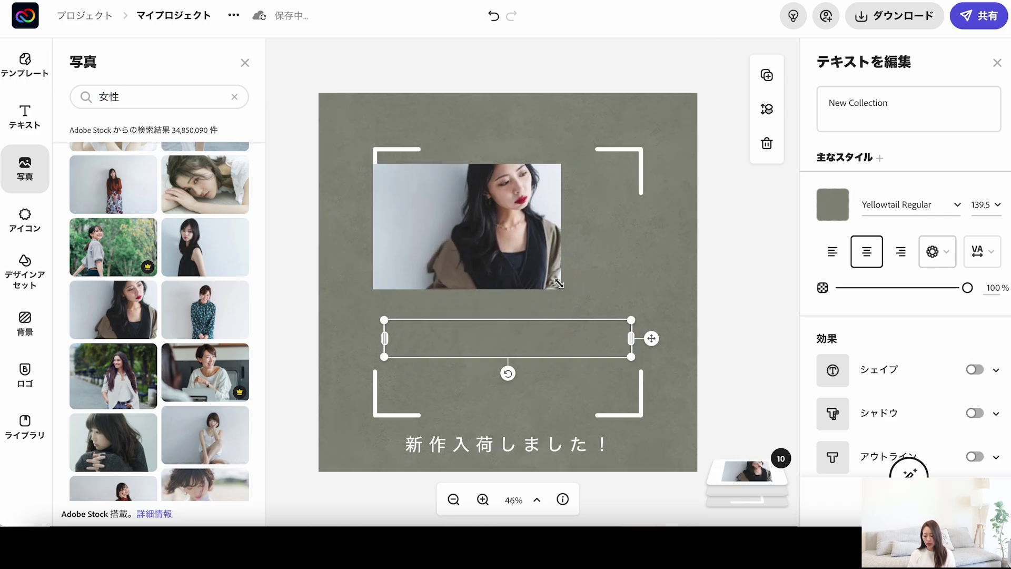
# Step: Enlarge the woman's photo from its lower-right corner and stretch it taller upward
pyautogui.click(560, 287)
pyautogui.moveTo(561, 289)
pyautogui.mouseDown()
pyautogui.moveTo(642, 350)
pyautogui.moveTo(640, 341)
pyautogui.mouseUp()
pyautogui.moveTo(510, 162); pyautogui.dragTo(512, 154)
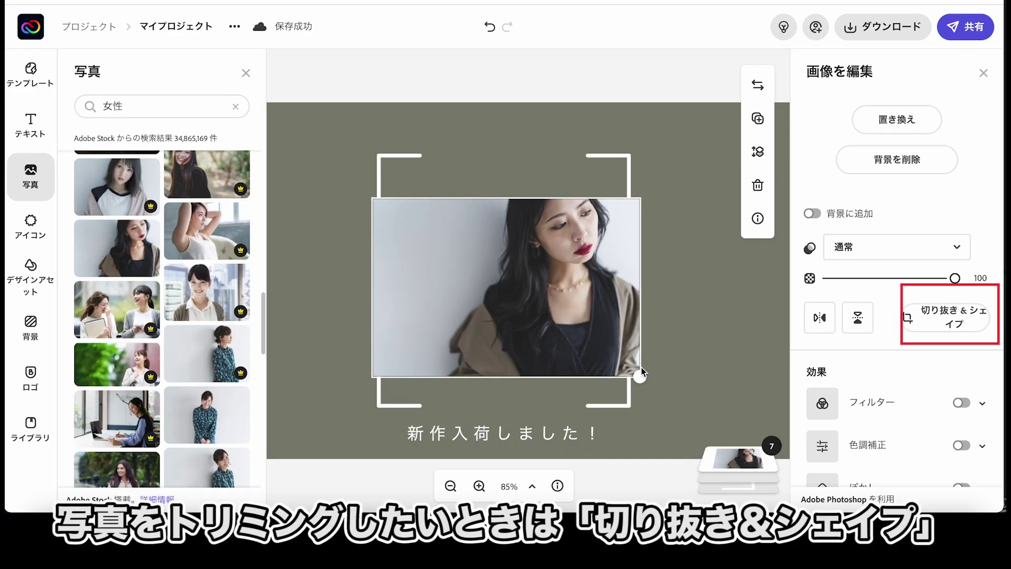
# Step: Crop the woman's photo, trimming its left side and tilting it slightly inside the crop
pyautogui.click(950, 328)
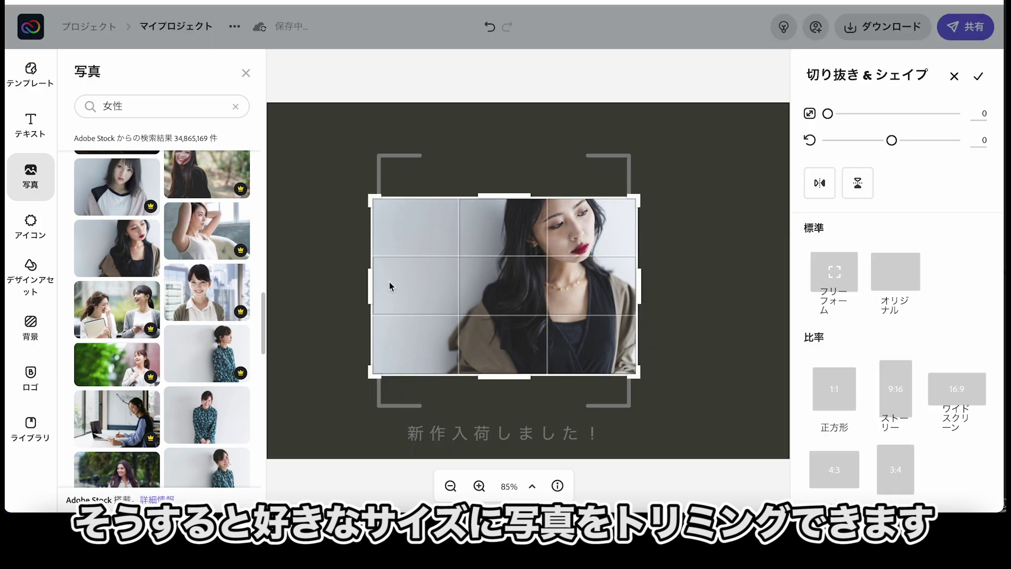
pyautogui.moveTo(373, 286); pyautogui.dragTo(410, 281)
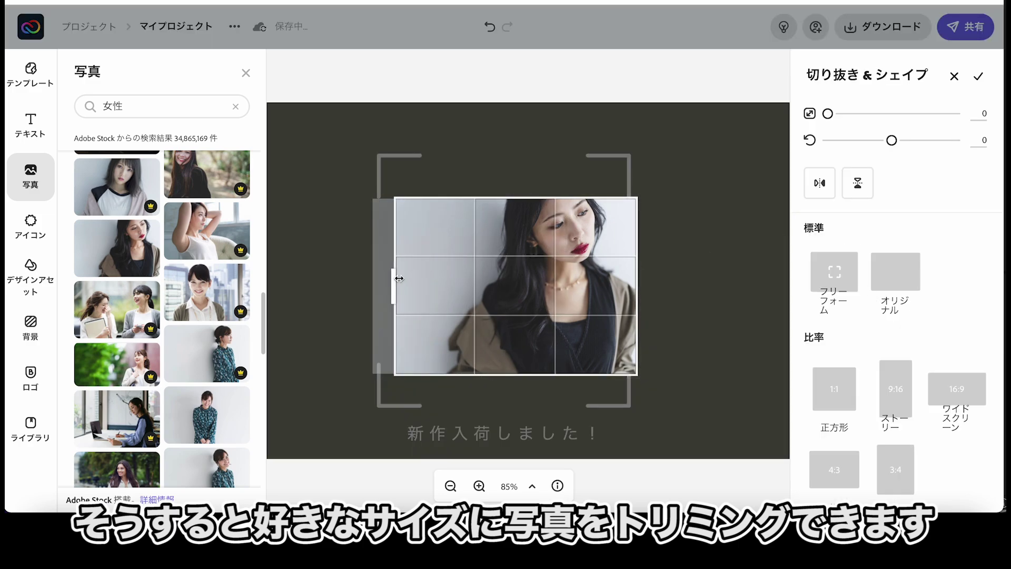
pyautogui.moveTo(828, 114); pyautogui.dragTo(827, 113)
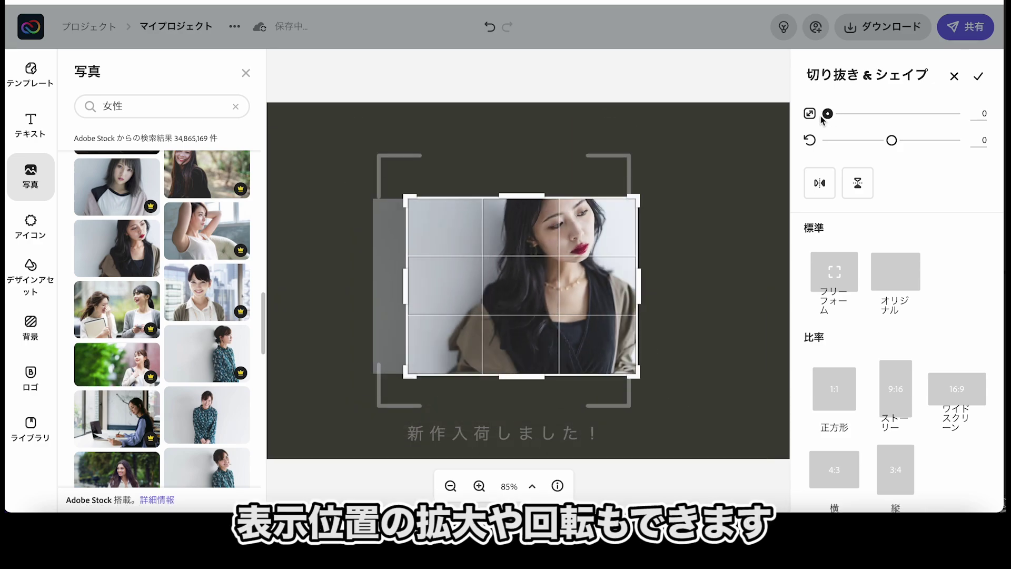
pyautogui.moveTo(891, 140); pyautogui.dragTo(890, 140)
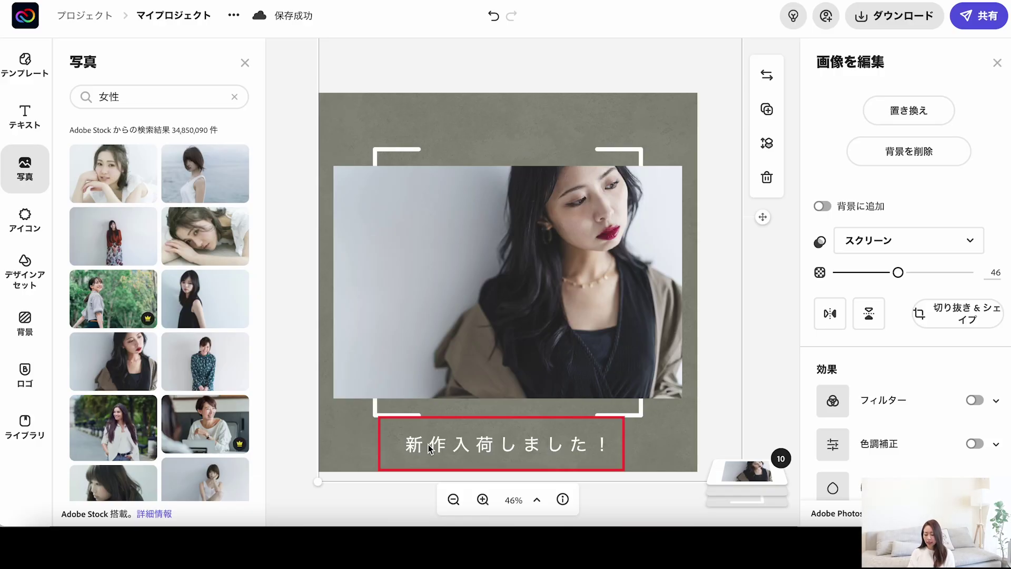
# Step: Replace the caption text 新作入荷しました！ with 新作カラー追加
pyautogui.click(464, 448)
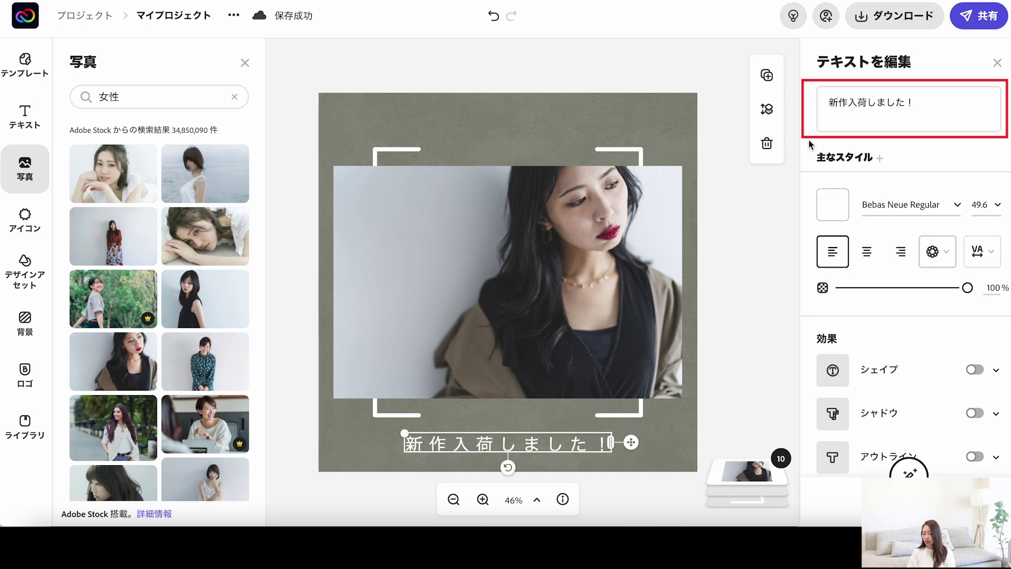
pyautogui.click(915, 107)
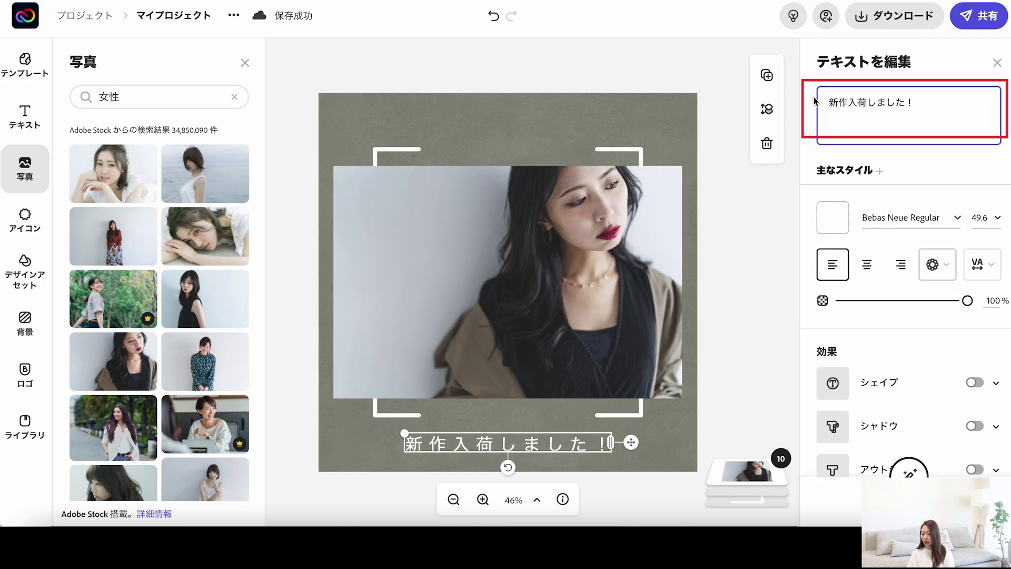
pyautogui.hotkey('ctrl', 'a')
pyautogui.write('新作')
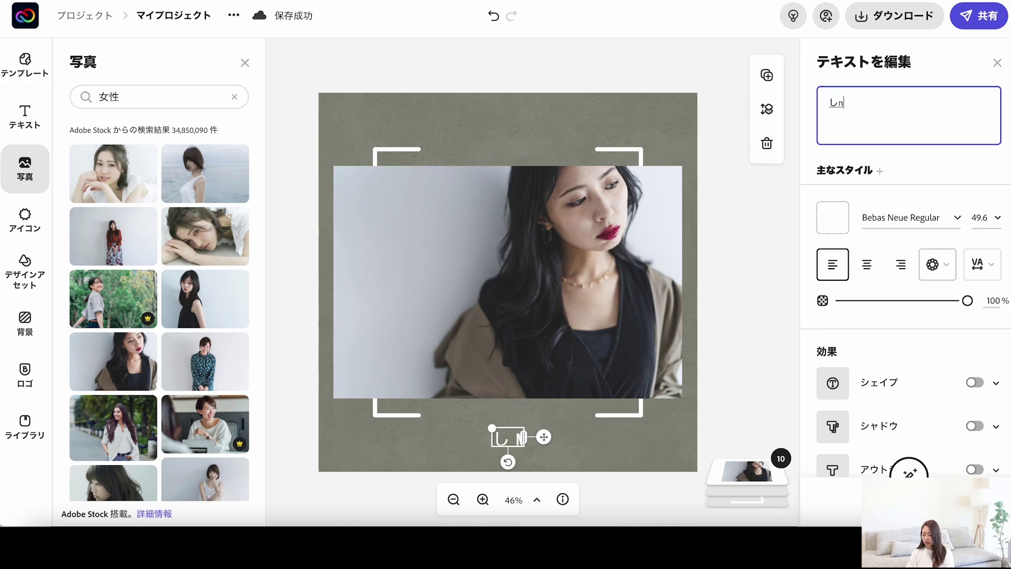
pyautogui.write('カラー')
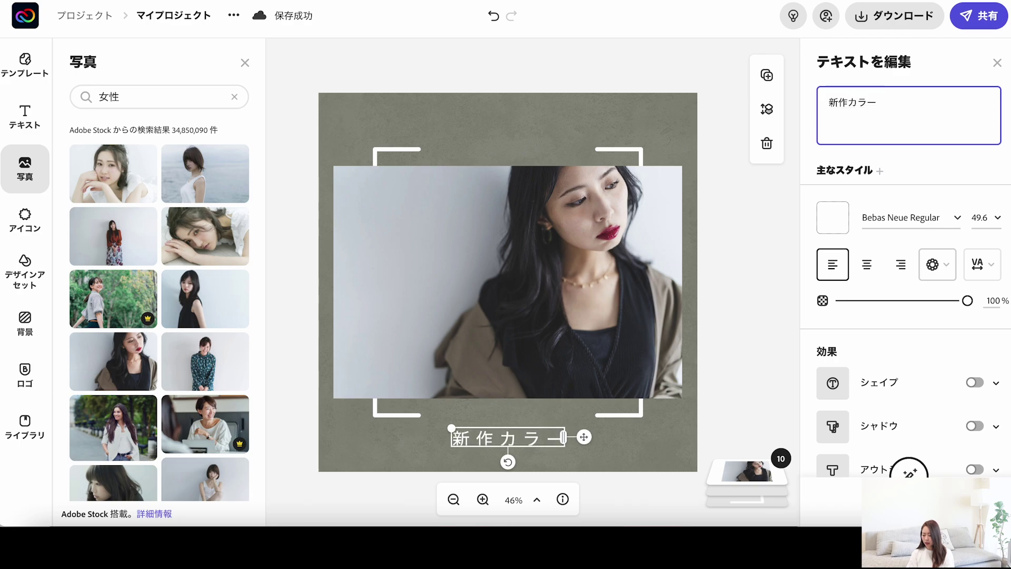
pyautogui.write('追加')
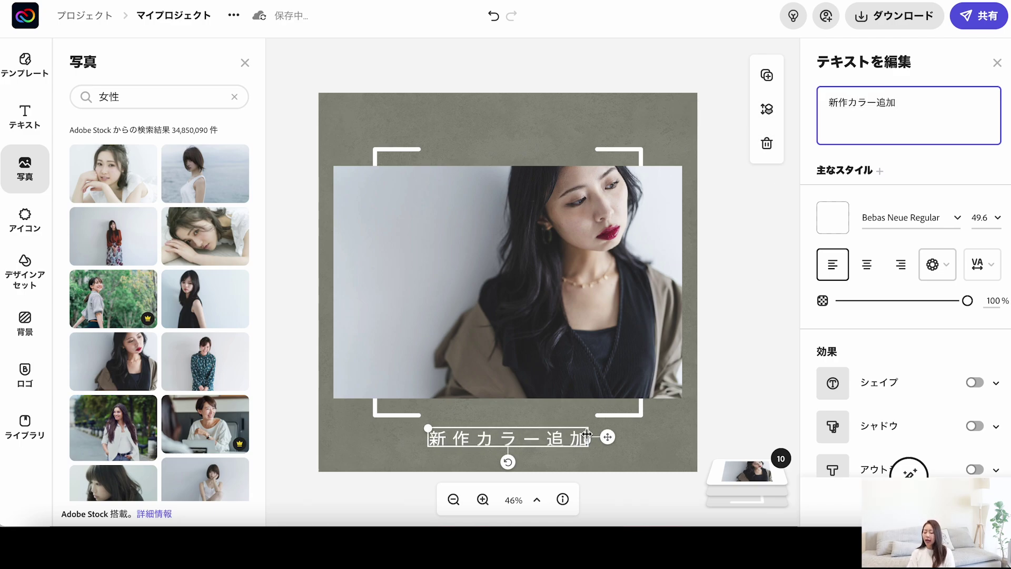
pyautogui.click(835, 226)
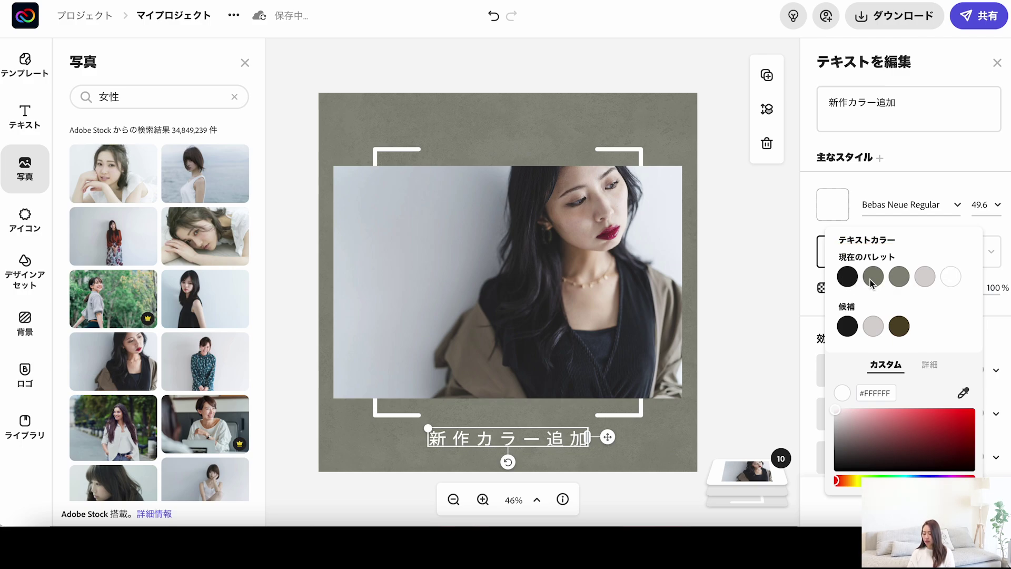
pyautogui.click(925, 278)
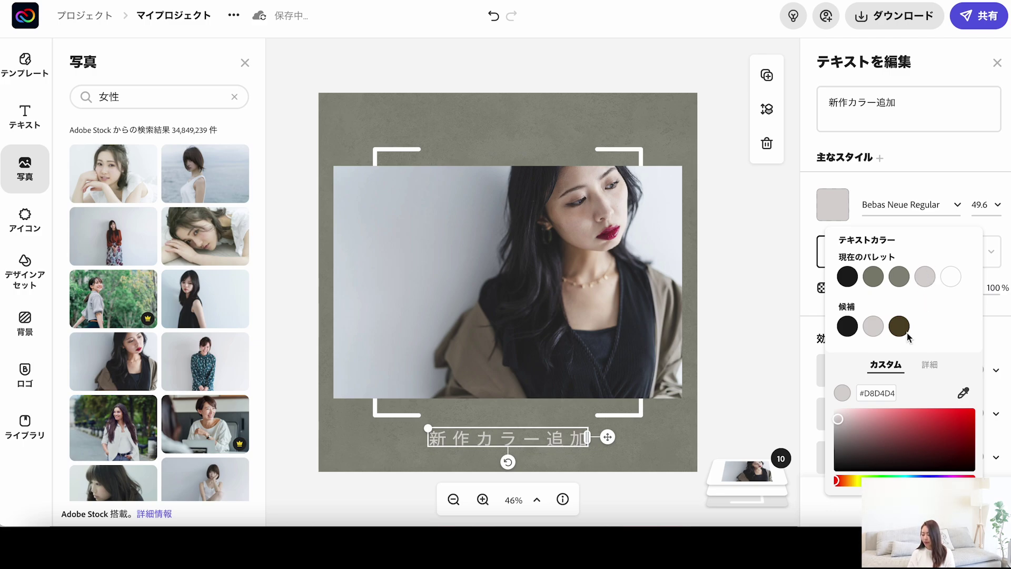
pyautogui.moveTo(841, 420); pyautogui.dragTo(853, 416)
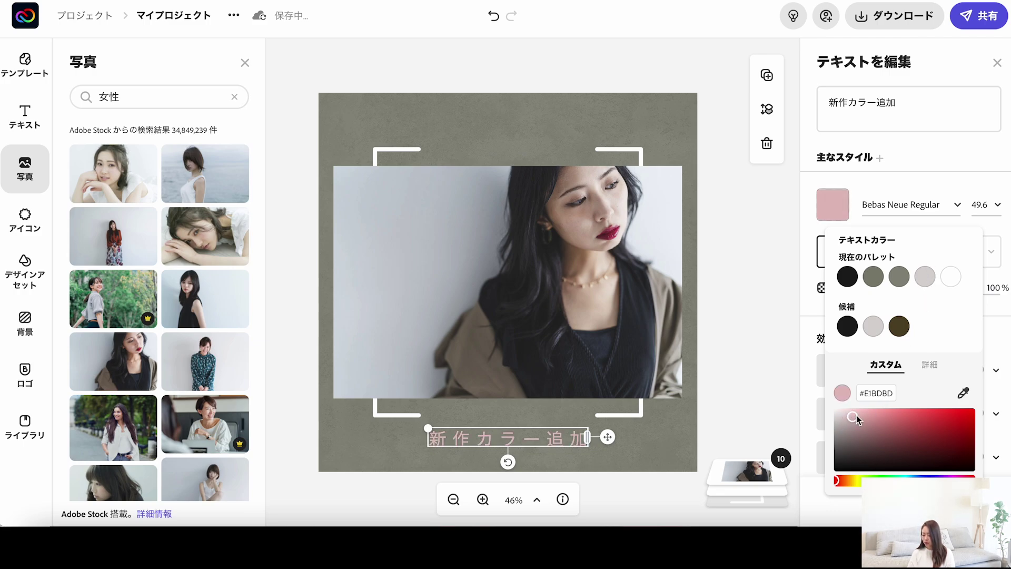
pyautogui.moveTo(855, 417); pyautogui.dragTo(855, 415)
pyautogui.click(858, 481)
pyautogui.click(964, 392)
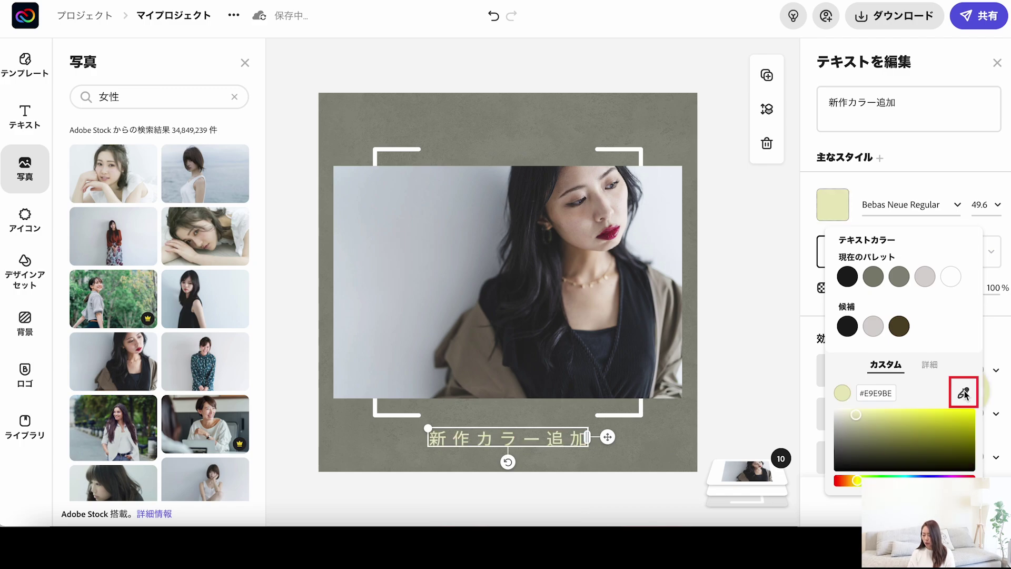
pyautogui.click(638, 316)
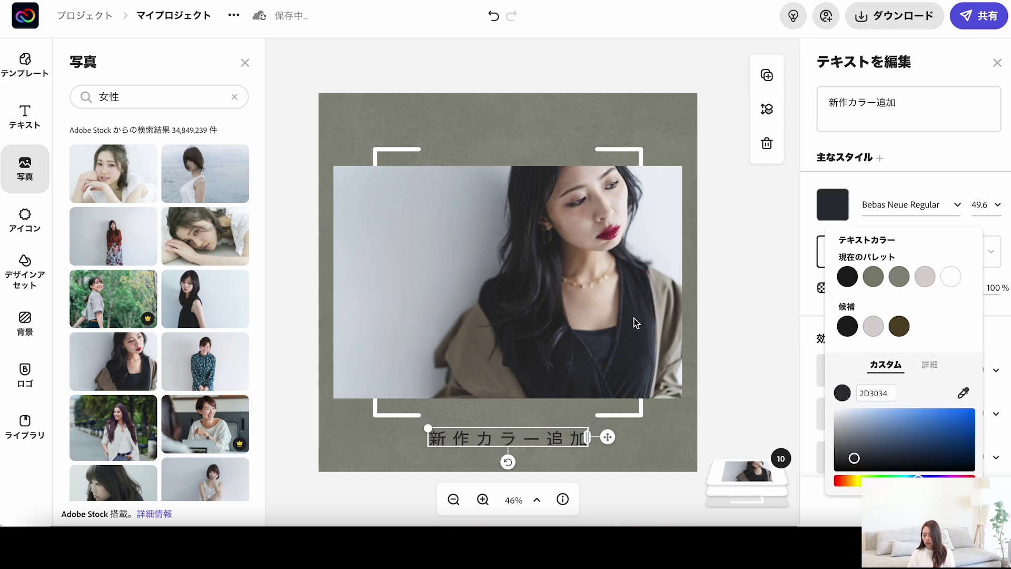
pyautogui.click(951, 277)
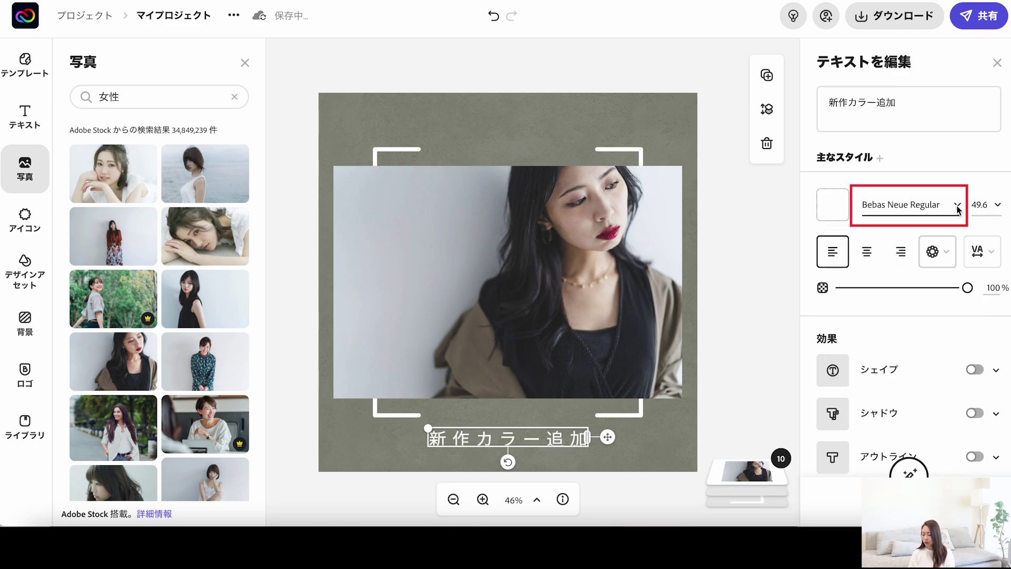
# Step: Browse additional fonts for the caption, filtering to the College category
pyautogui.click(958, 210)
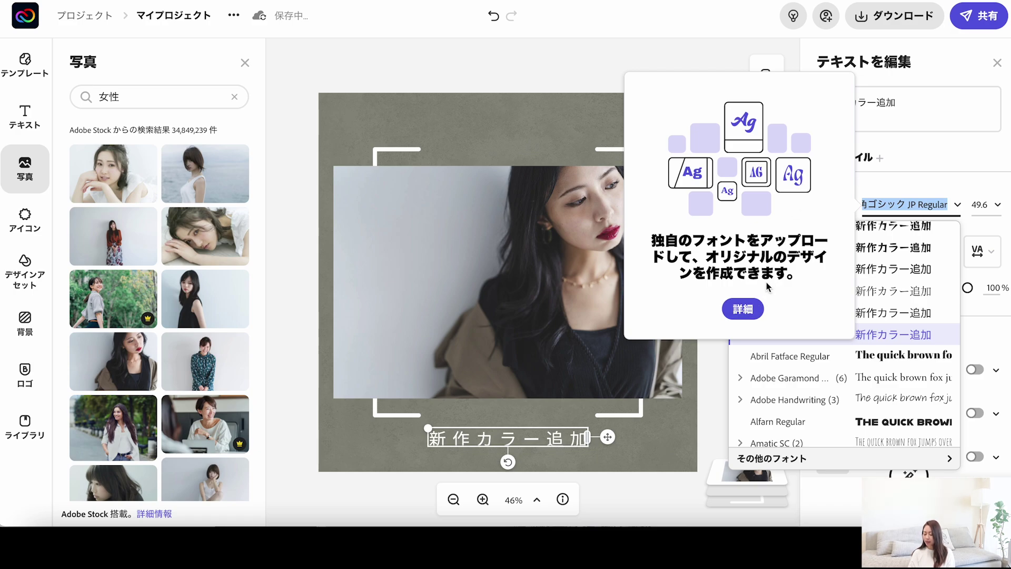
pyautogui.scroll(5, 831, 395)
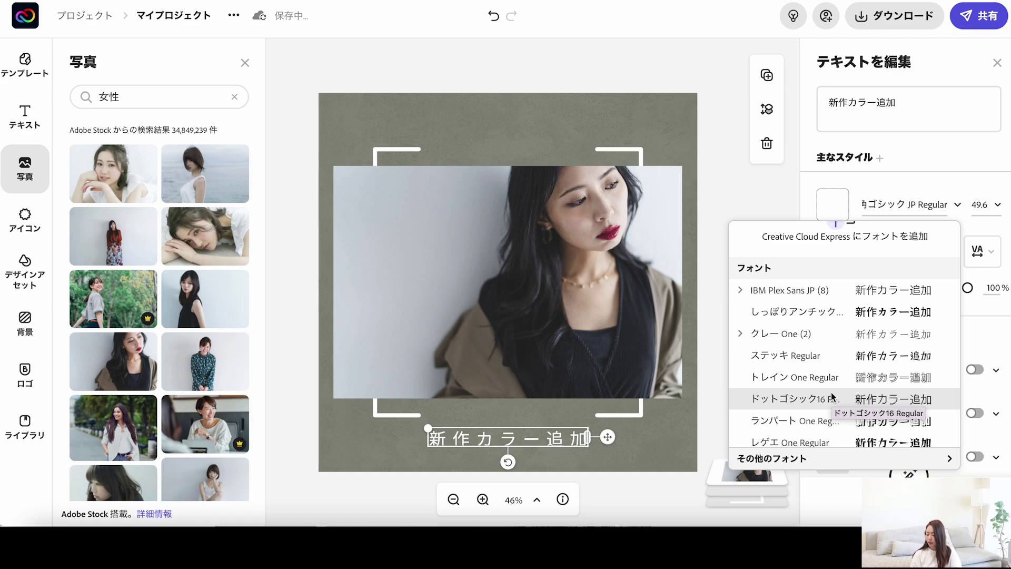
pyautogui.click(791, 460)
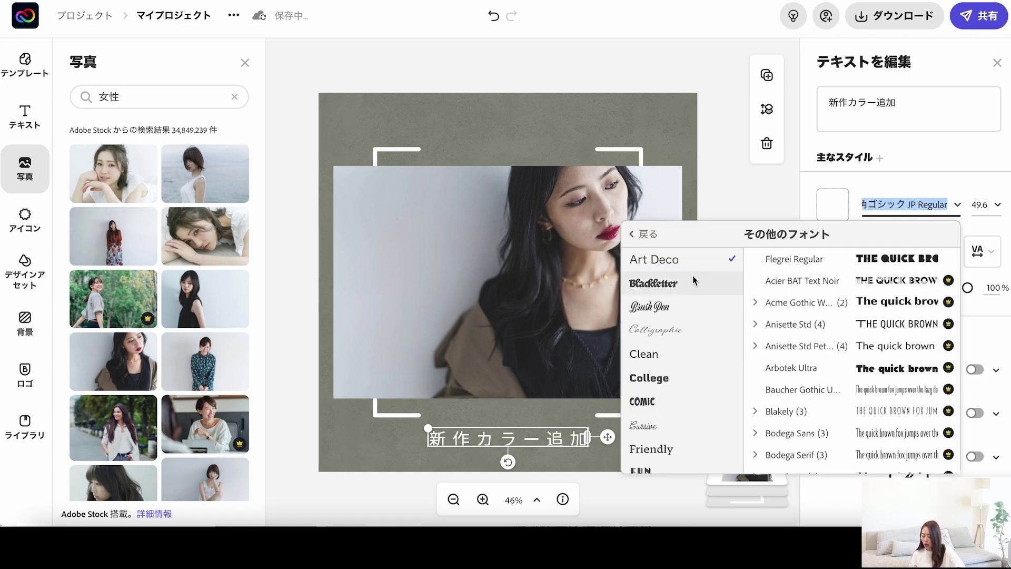
pyautogui.click(645, 379)
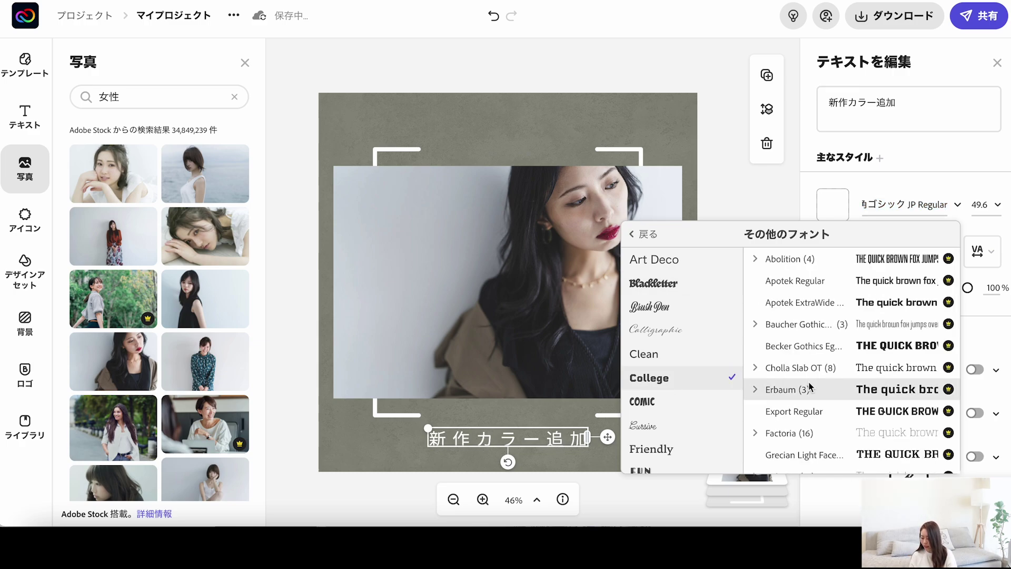
pyautogui.scroll(-5, 811, 386)
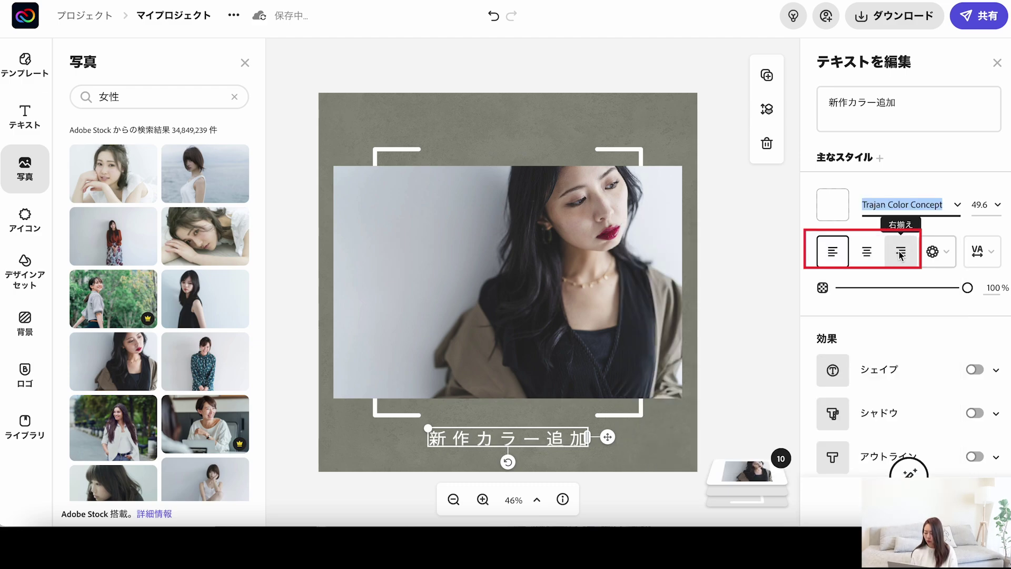
# Step: Curve the caption into an arch, try a full circle, then undo back to the larger arch
pyautogui.click(943, 252)
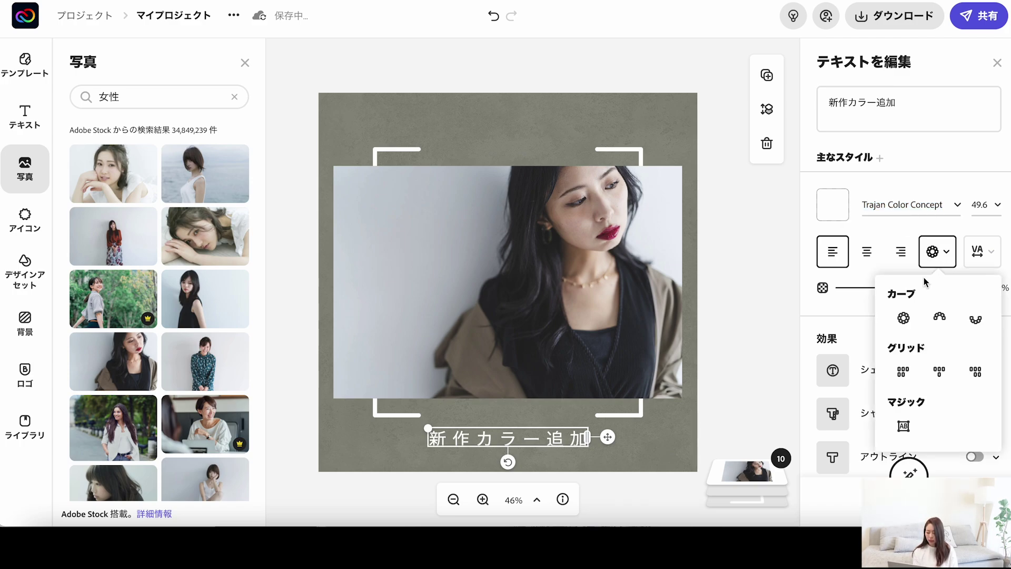
pyautogui.click(940, 320)
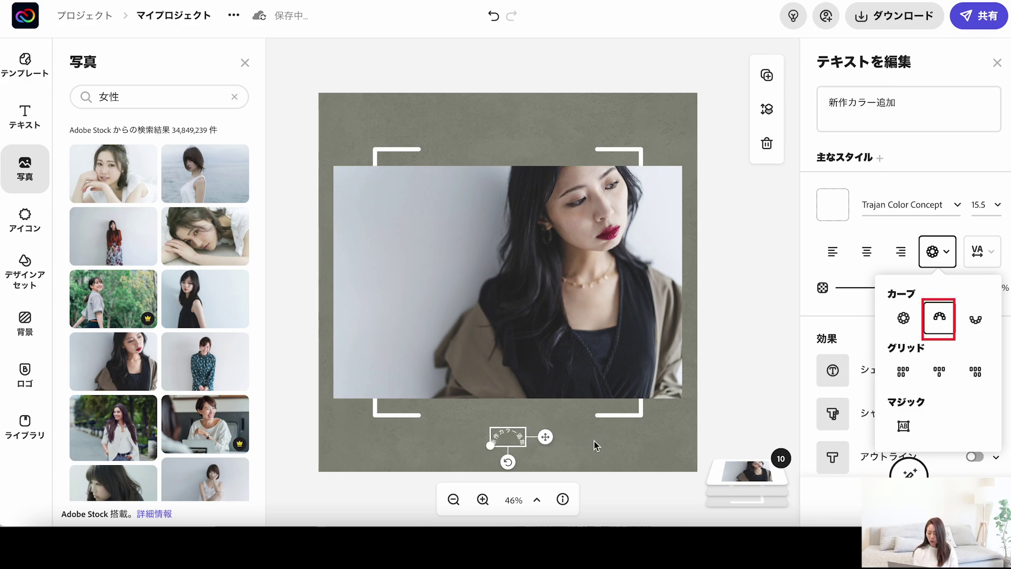
pyautogui.click(479, 445)
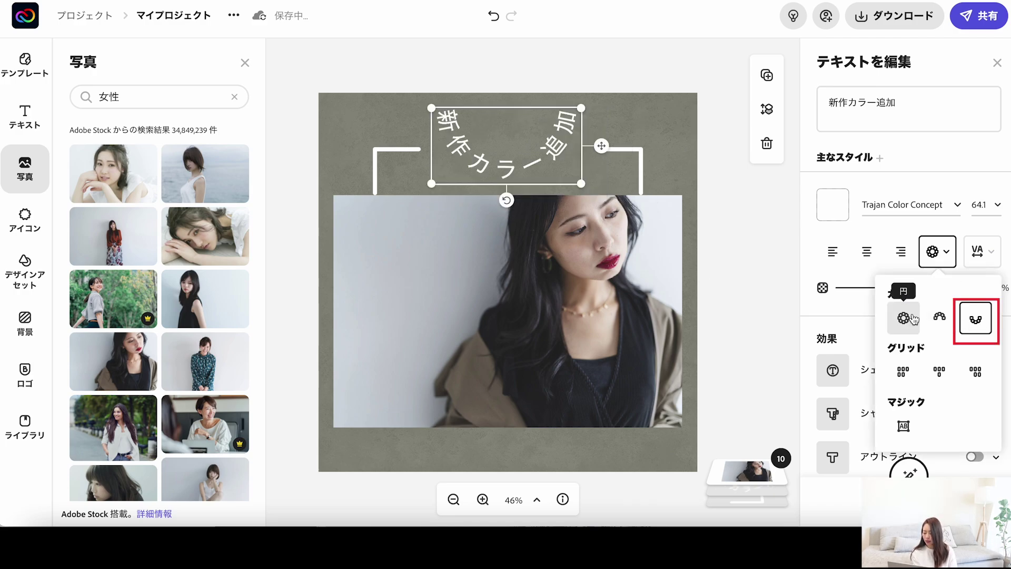
pyautogui.click(905, 318)
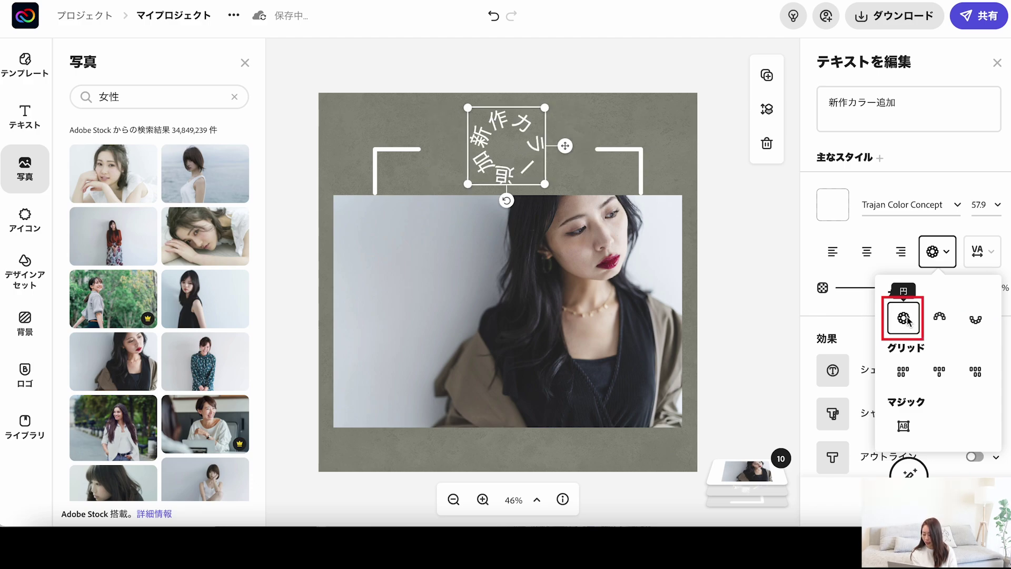
pyautogui.click(770, 248)
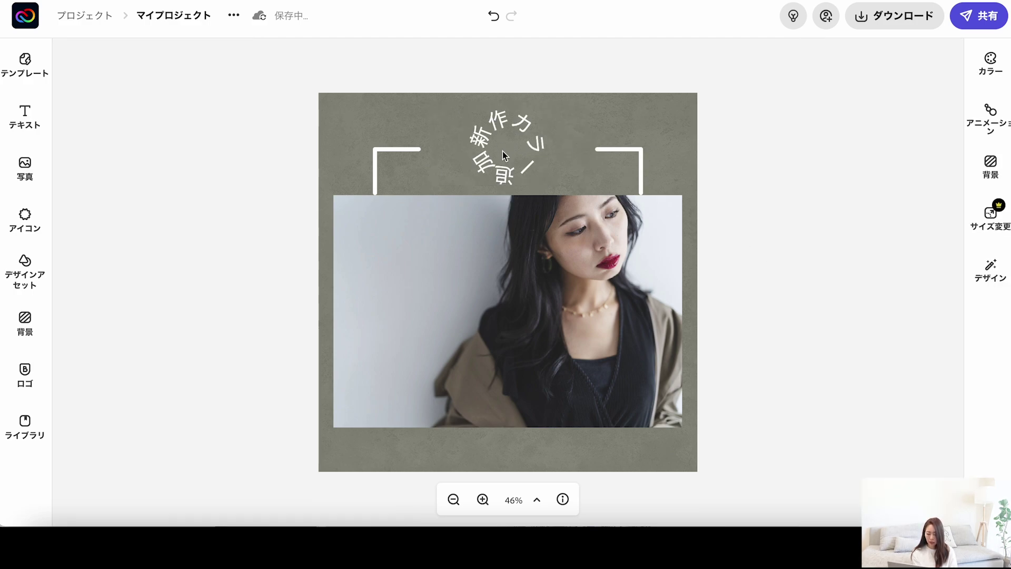
pyautogui.hotkey('ctrl', 'z')
pyautogui.hotkey('ctrl', 'z')
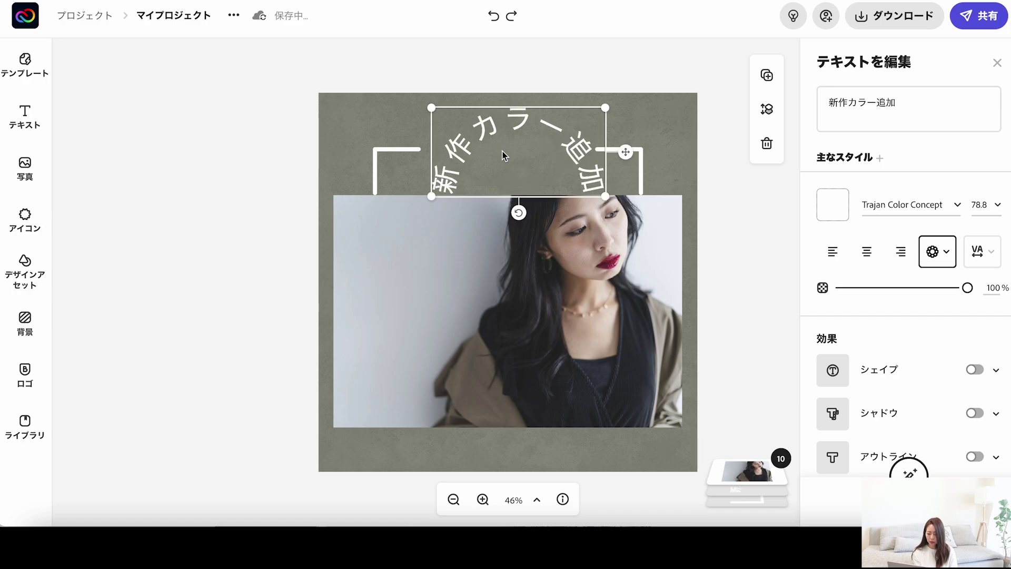
pyautogui.hotkey('ctrl', 'z')
pyautogui.hotkey('ctrl', 'z')
pyautogui.hotkey('ctrl', 'z')
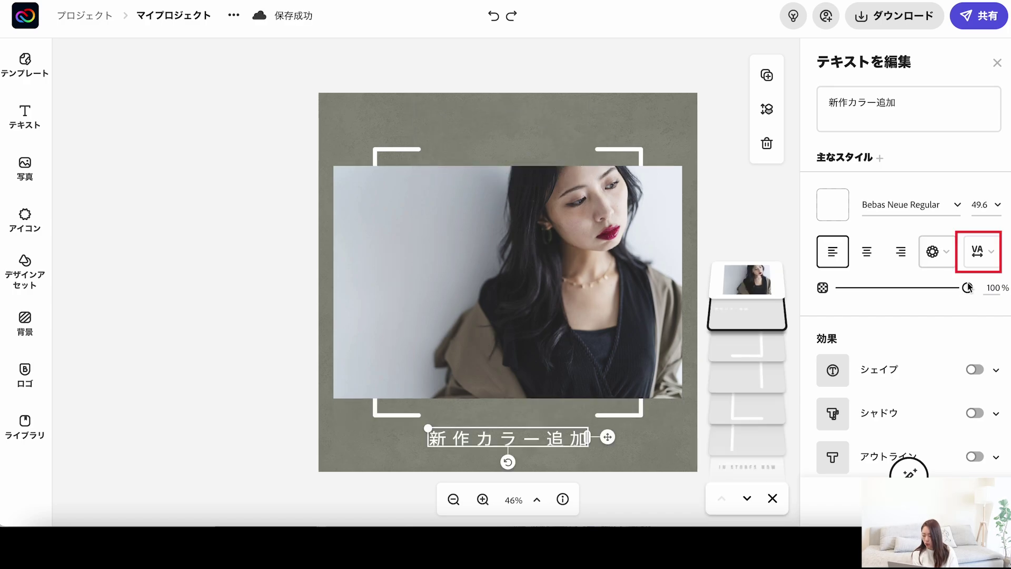
# Step: Widen the caption's letter spacing from 35 to 48 and add a shape band behind it
pyautogui.click(981, 252)
pyautogui.moveTo(876, 311); pyautogui.dragTo(890, 311)
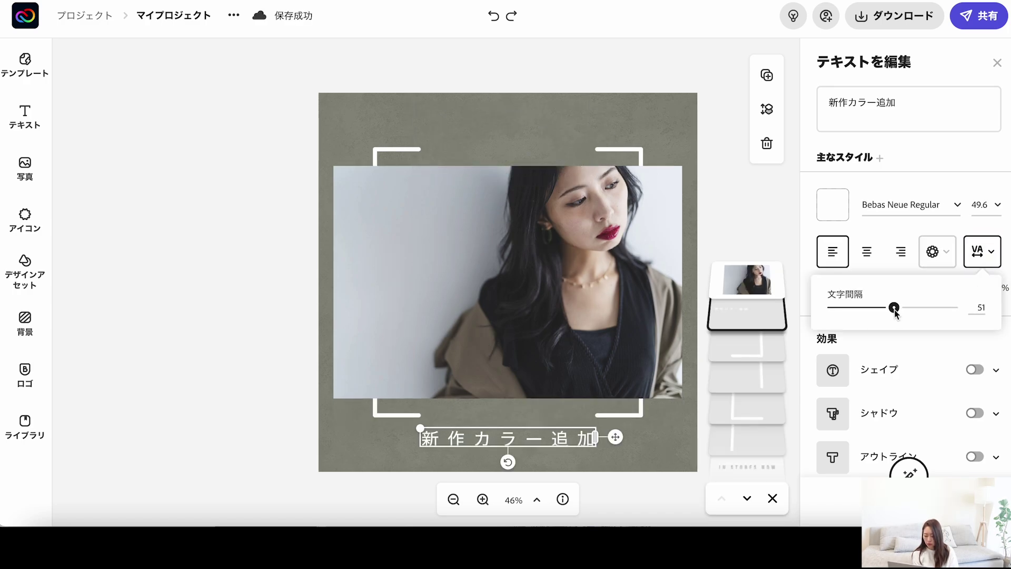
pyautogui.click(908, 343)
pyautogui.moveTo(968, 289)
pyautogui.mouseDown()
pyautogui.moveTo(930, 293)
pyautogui.moveTo(961, 300)
pyautogui.moveTo(902, 309)
pyautogui.moveTo(1004, 316)
pyautogui.mouseUp()
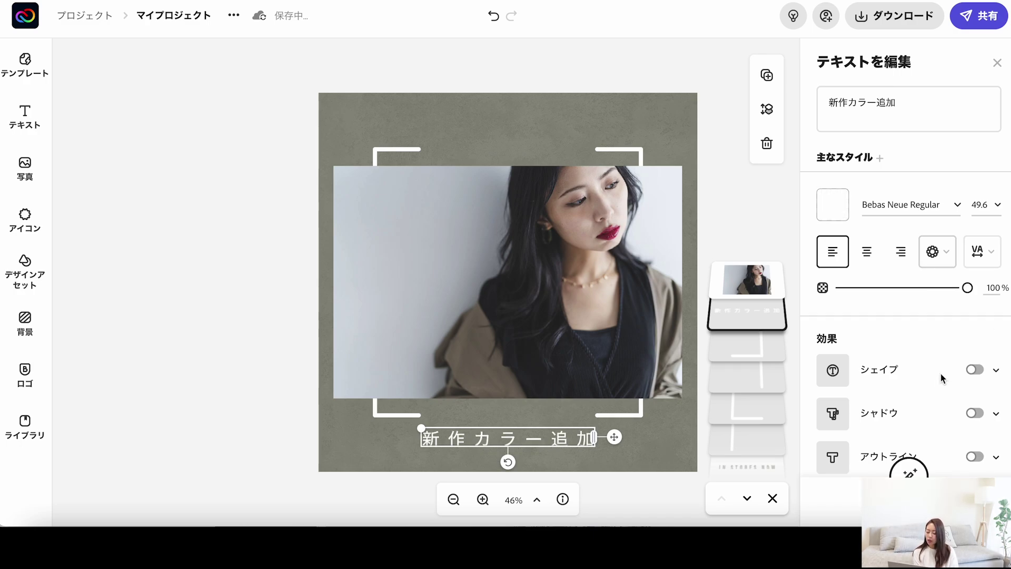
pyautogui.click(981, 372)
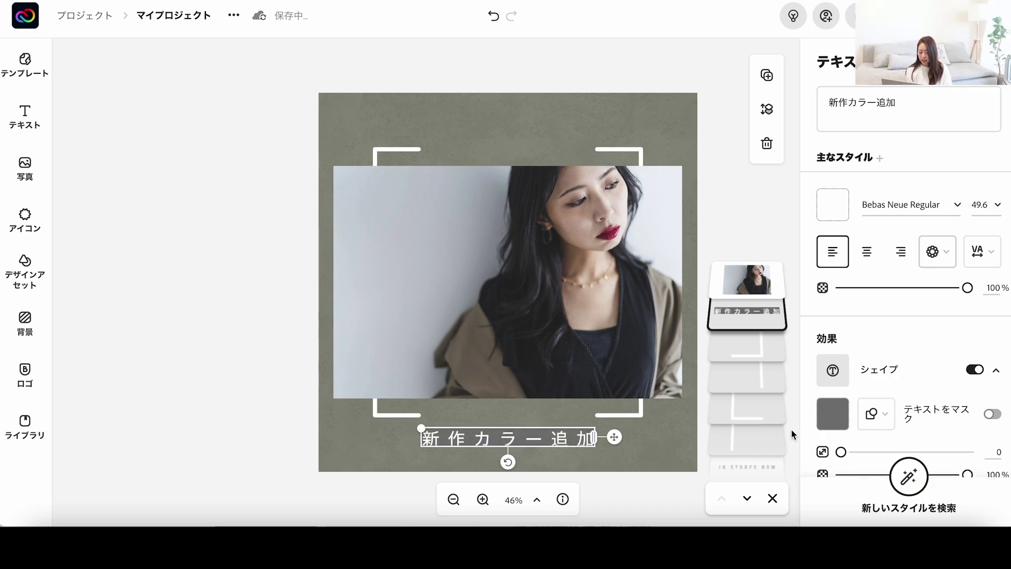
# Step: Colour the caption's band grey-lavender and turn on テキストをマスク
pyautogui.scroll(5, 536, 315)
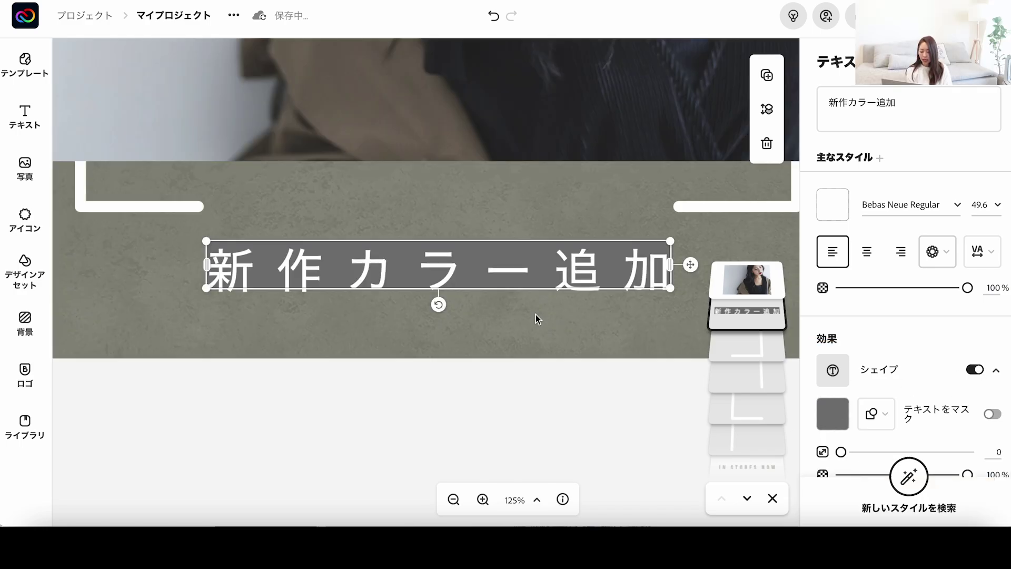
pyautogui.click(831, 414)
pyautogui.moveTo(840, 319)
pyautogui.mouseDown()
pyautogui.moveTo(839, 291)
pyautogui.moveTo(842, 323)
pyautogui.mouseUp()
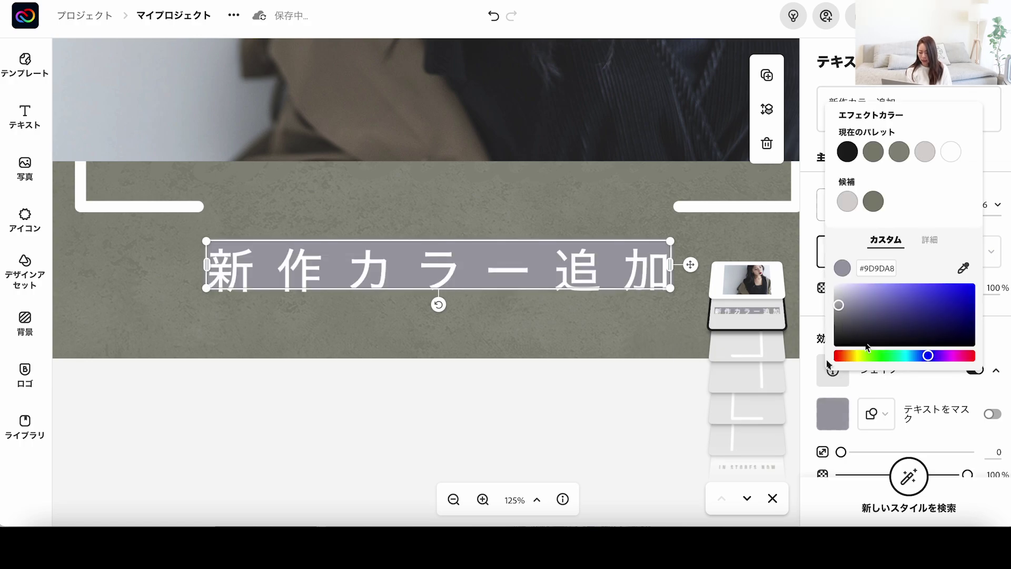
pyautogui.click(885, 389)
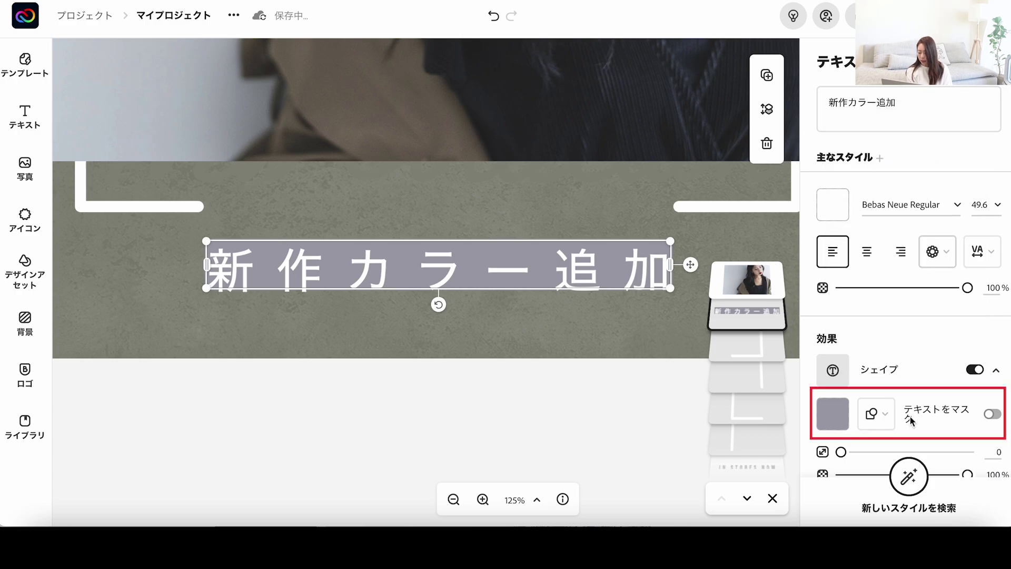
pyautogui.click(994, 415)
# Step: Move the caption up, enlarge it between the brackets, and return the letters to solid white
pyautogui.moveTo(594, 261); pyautogui.dragTo(524, 229)
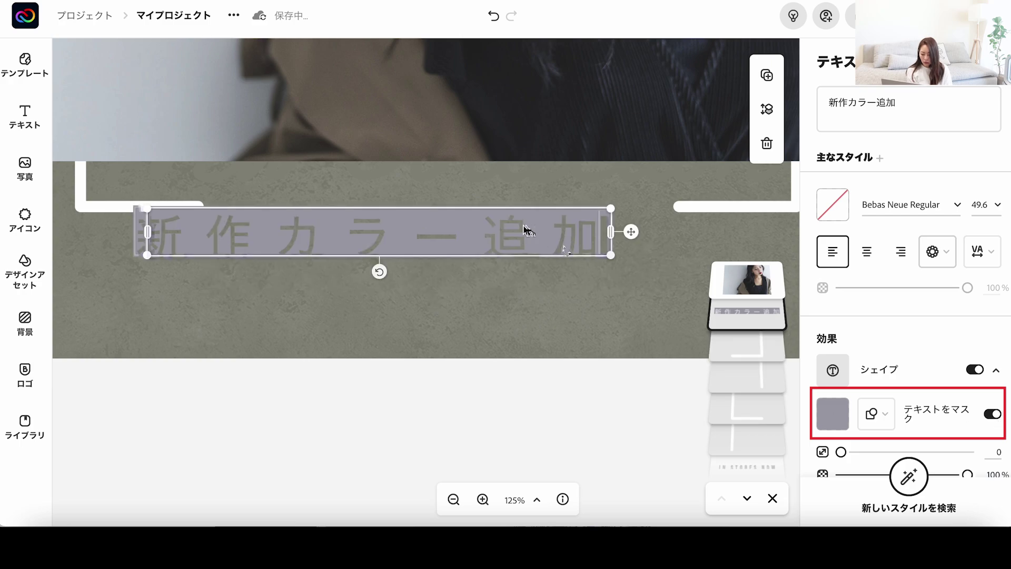
pyautogui.moveTo(612, 254); pyautogui.dragTo(695, 274)
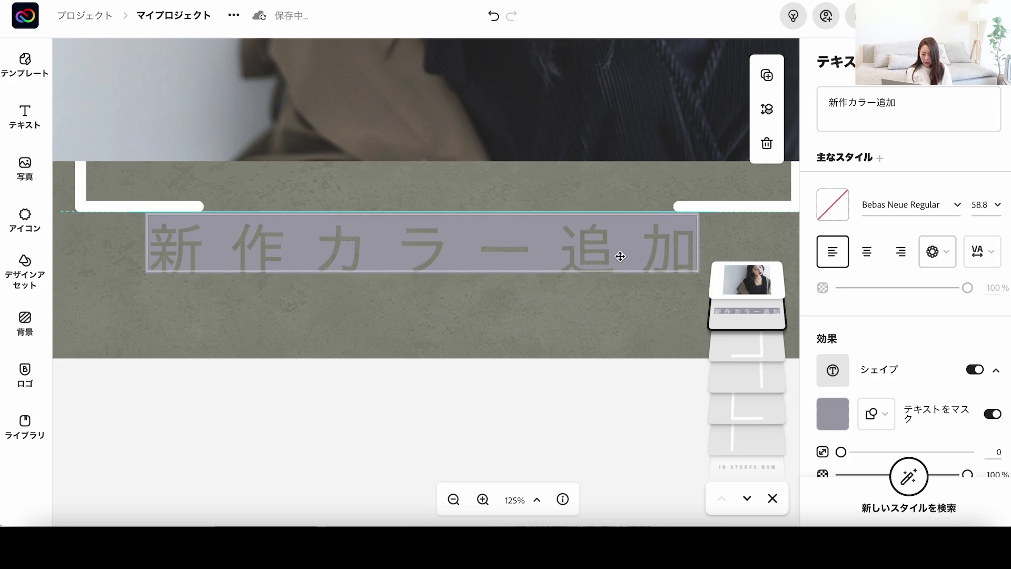
pyautogui.click(483, 500)
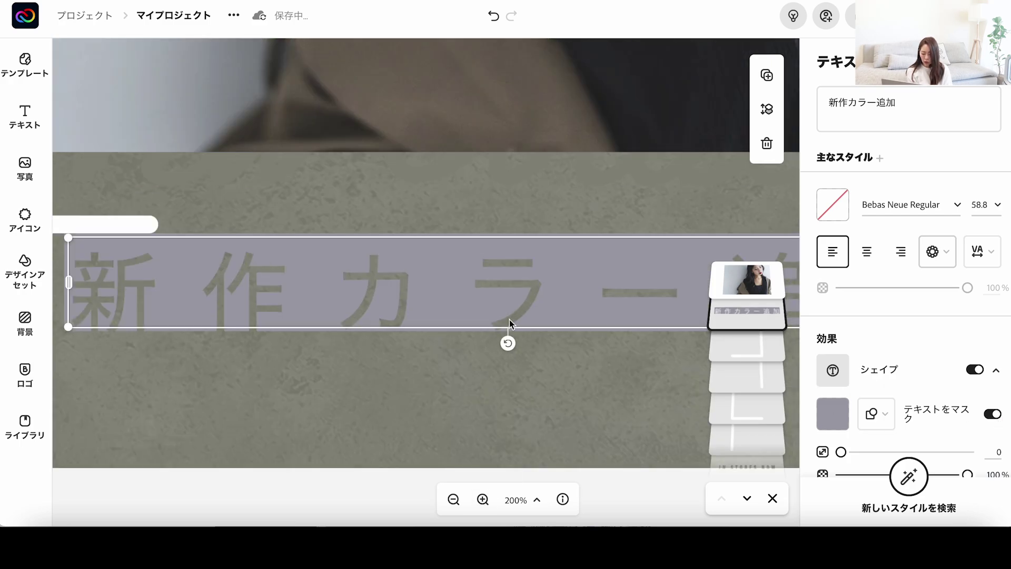
pyautogui.click(993, 414)
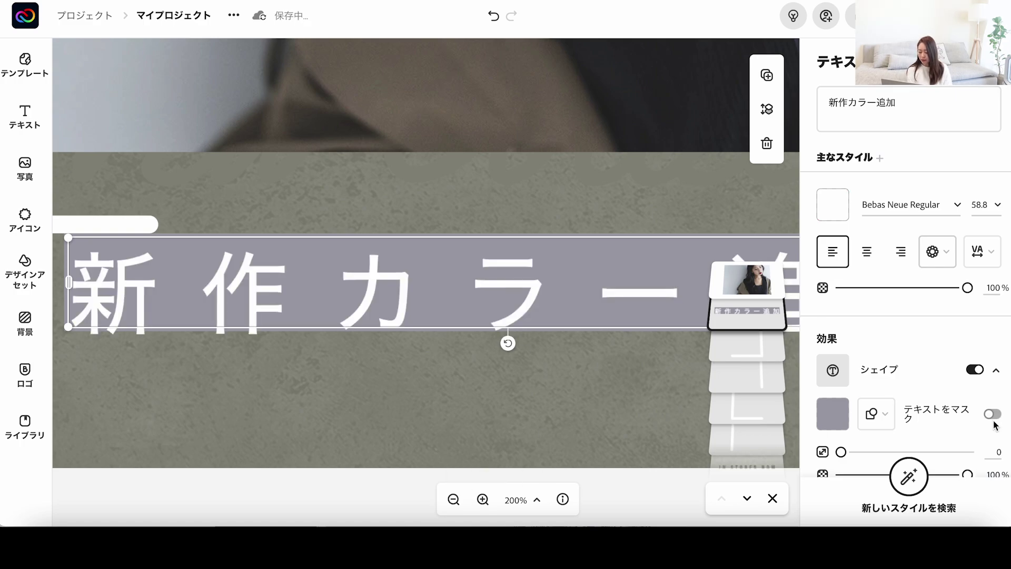
pyautogui.click(454, 499)
pyautogui.click(453, 499)
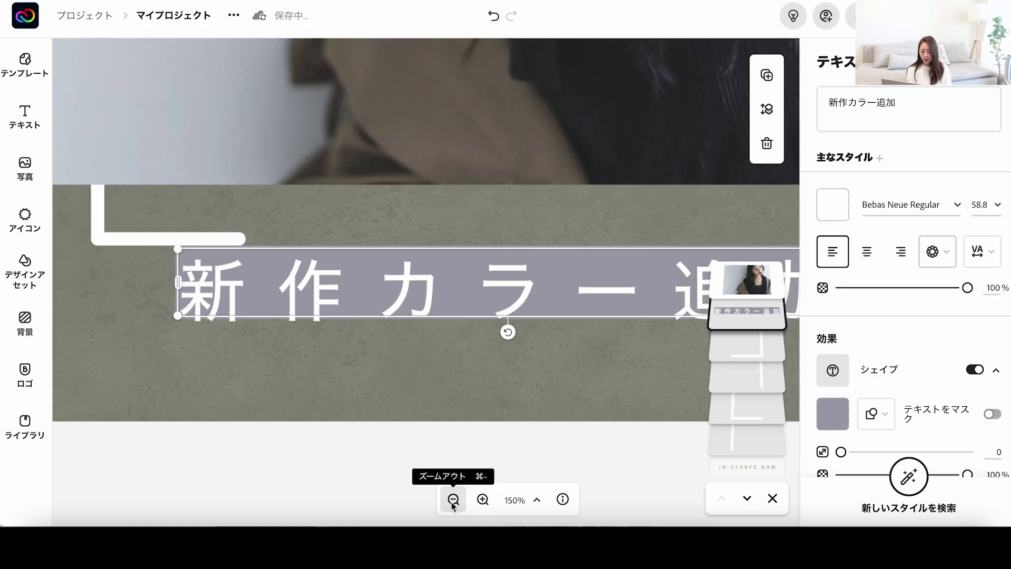
pyautogui.click(453, 499)
pyautogui.click(574, 312)
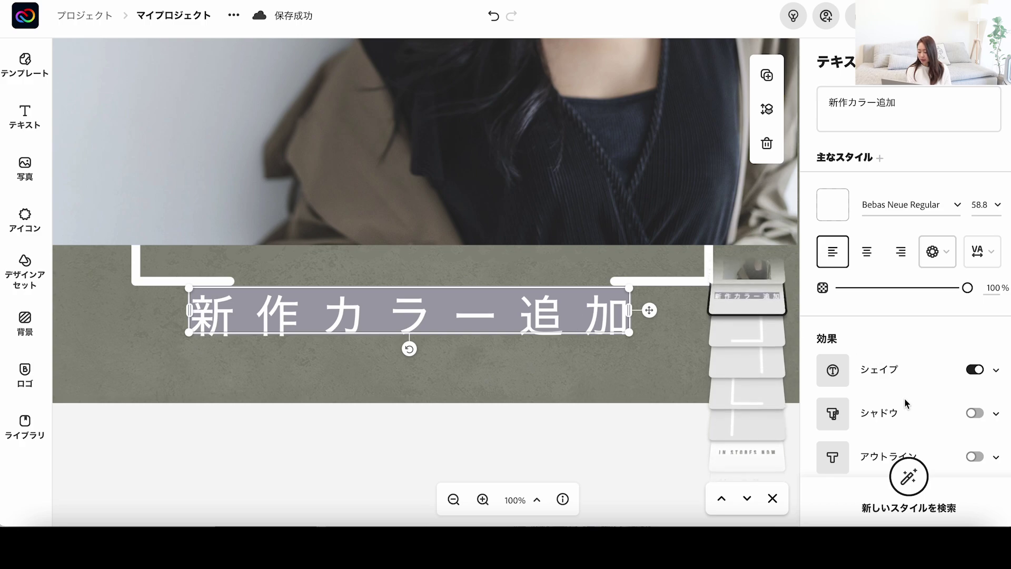
# Step: Add a drop shadow to the 新作カラー追加 caption
pyautogui.scroll(-1, 918, 407)
pyautogui.click(975, 384)
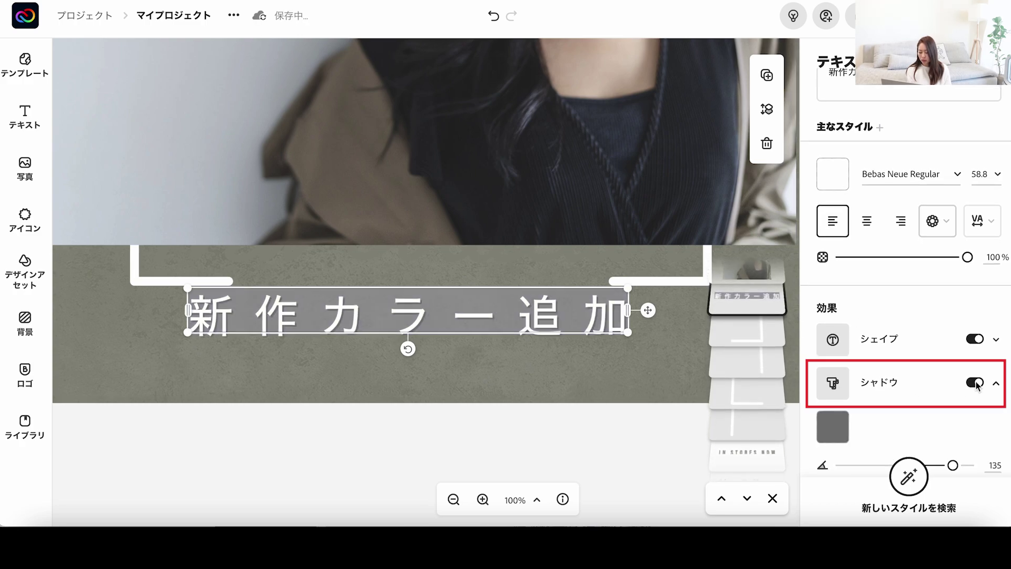
pyautogui.click(482, 499)
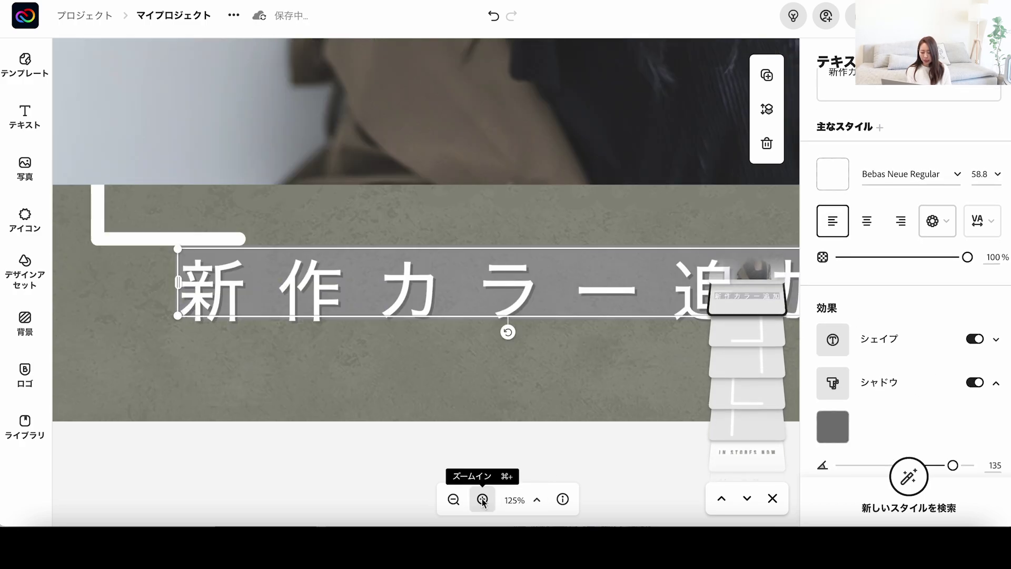
pyautogui.hscroll(5, 565, 421)
pyautogui.scroll(-3, 937, 410)
pyautogui.moveTo(953, 379)
pyautogui.mouseDown()
pyautogui.moveTo(950, 402)
pyautogui.moveTo(876, 402)
pyautogui.mouseUp()
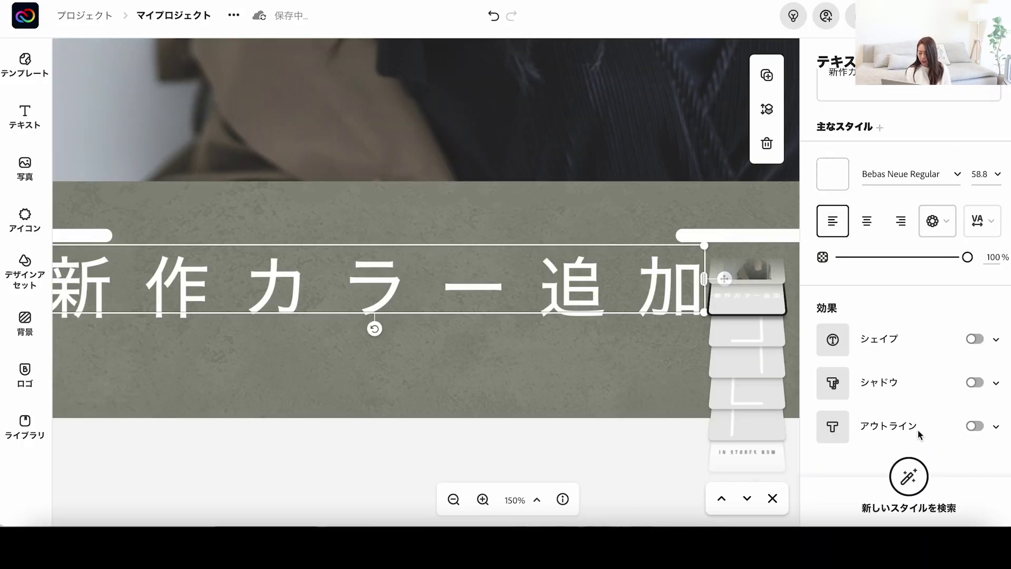
# Step: Add a dark olive outline around the caption letters
pyautogui.click(974, 426)
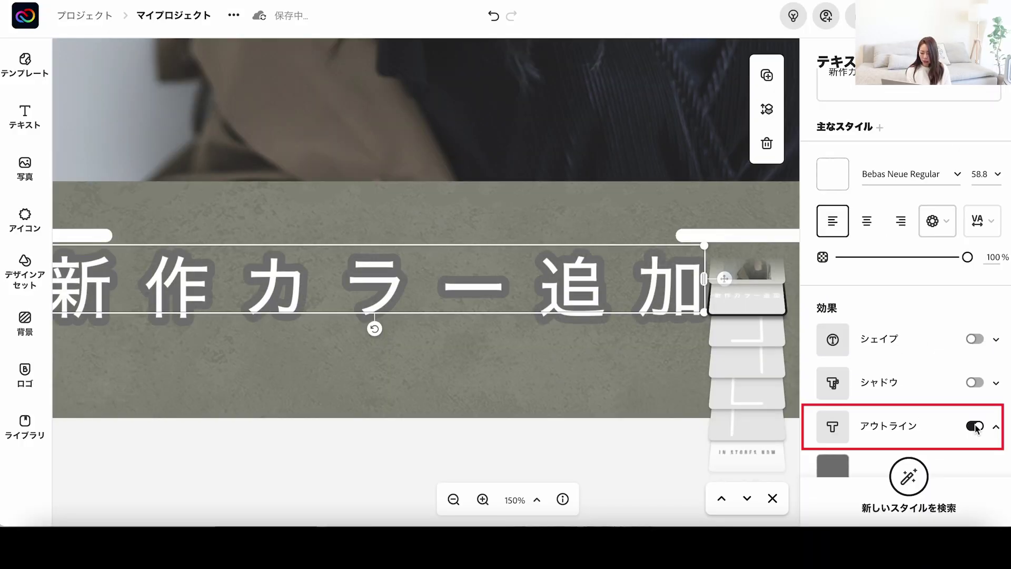
pyautogui.scroll(-2, 513, 381)
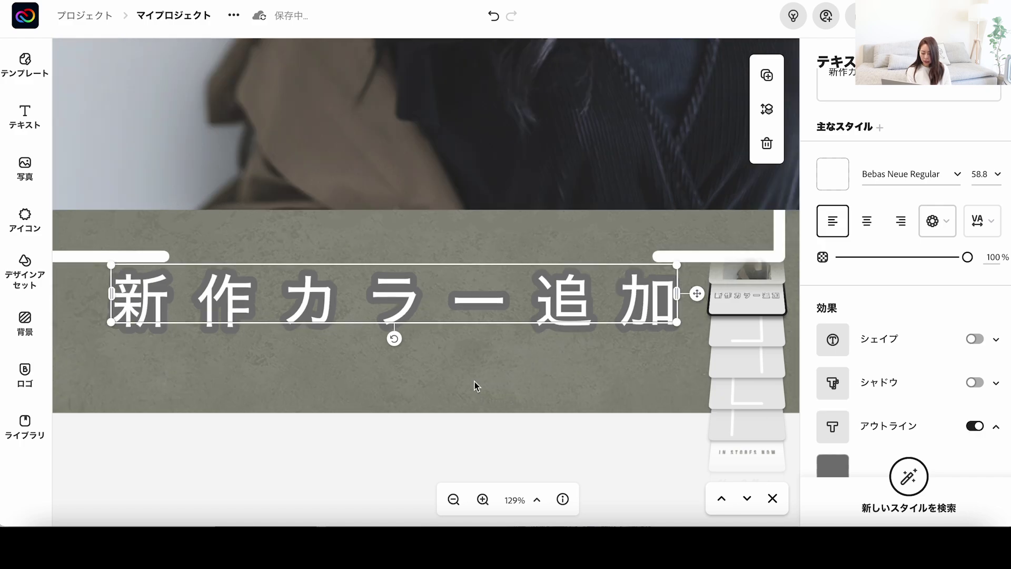
pyautogui.scroll(-2, 832, 421)
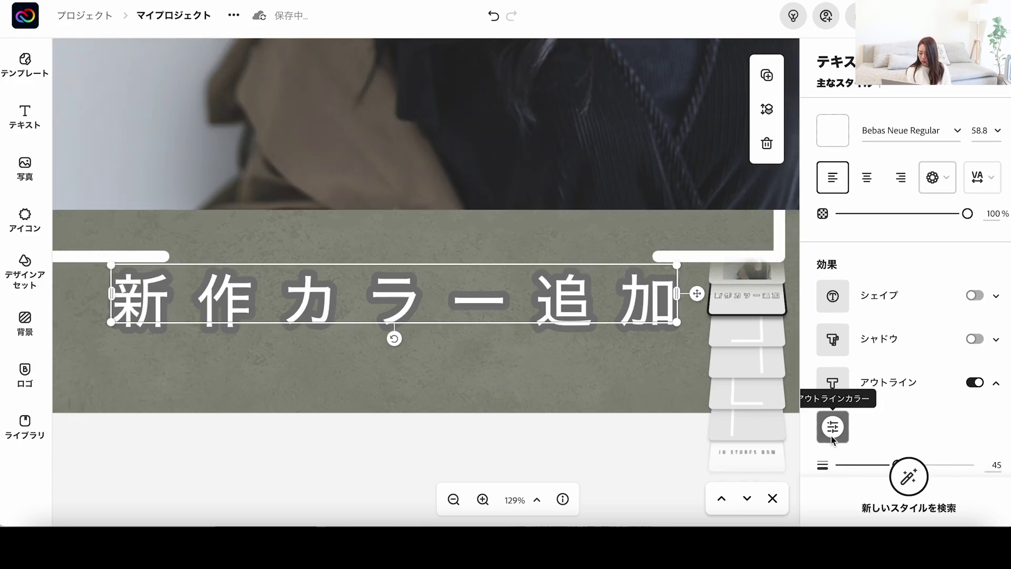
pyautogui.click(832, 404)
pyautogui.click(858, 344)
pyautogui.click(858, 300)
pyautogui.click(900, 319)
pyautogui.moveTo(898, 440)
pyautogui.mouseDown()
pyautogui.moveTo(935, 440)
pyautogui.moveTo(899, 441)
pyautogui.mouseUp()
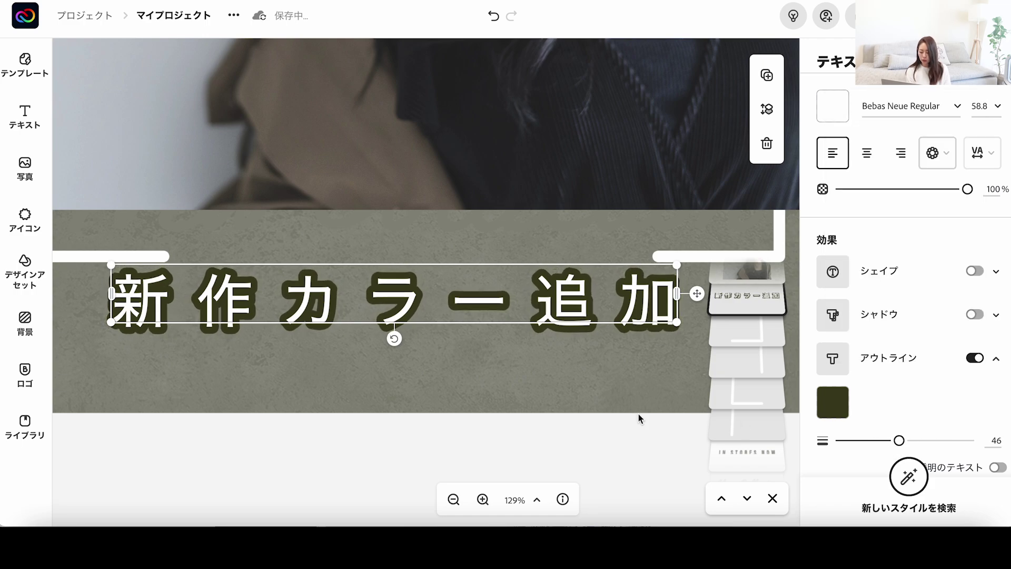
pyautogui.click(618, 403)
# Step: Reselect the caption, remove its outline, and try a suggested style
pyautogui.scroll(-3, 590, 415)
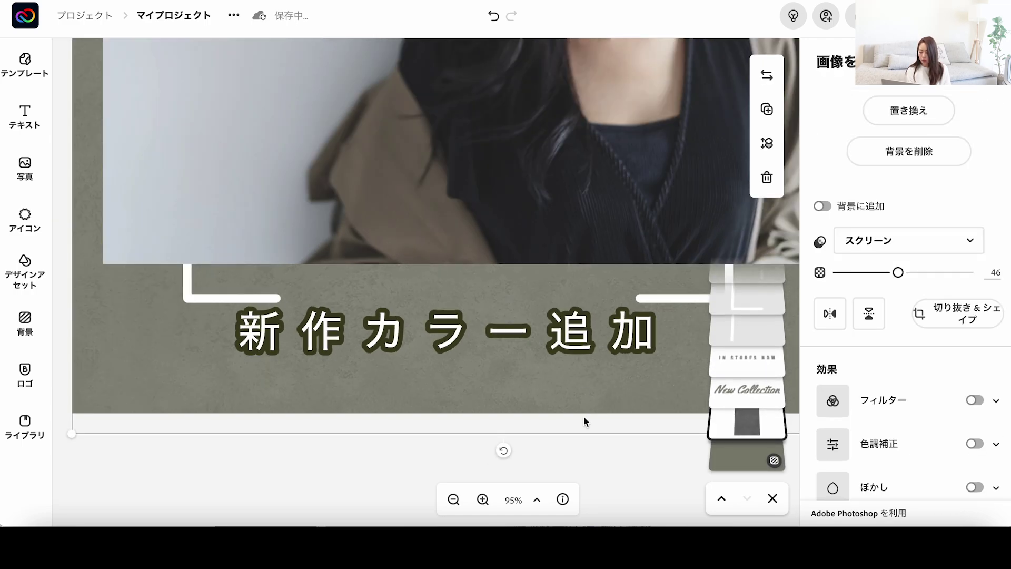
pyautogui.click(611, 329)
pyautogui.scroll(-1, 995, 398)
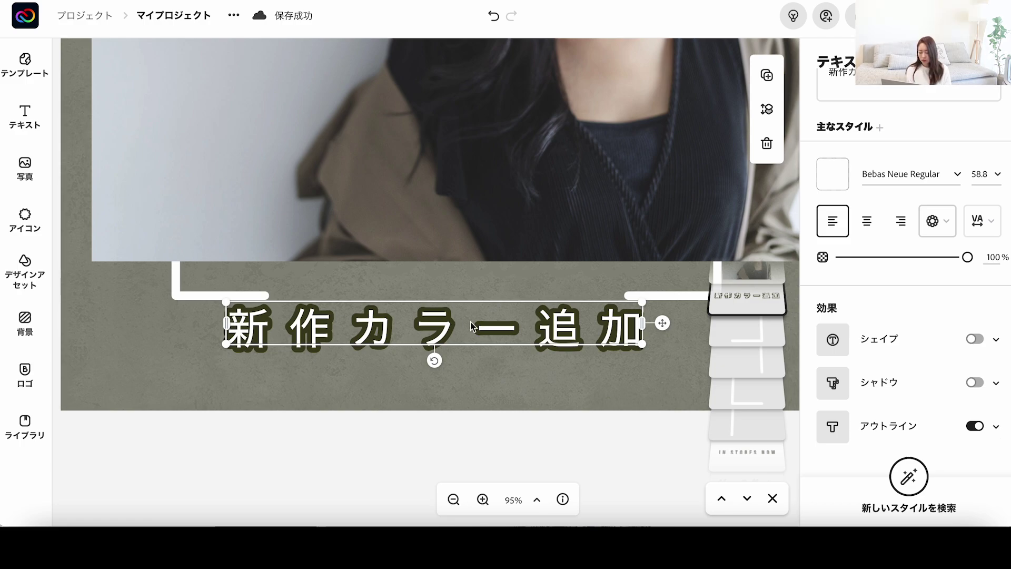
pyautogui.click(974, 426)
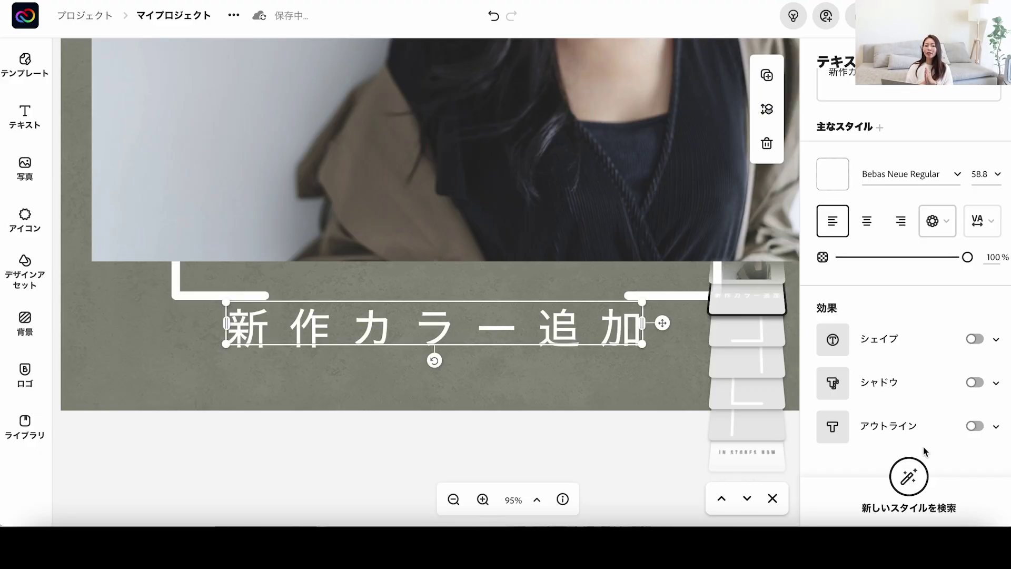
pyautogui.click(909, 480)
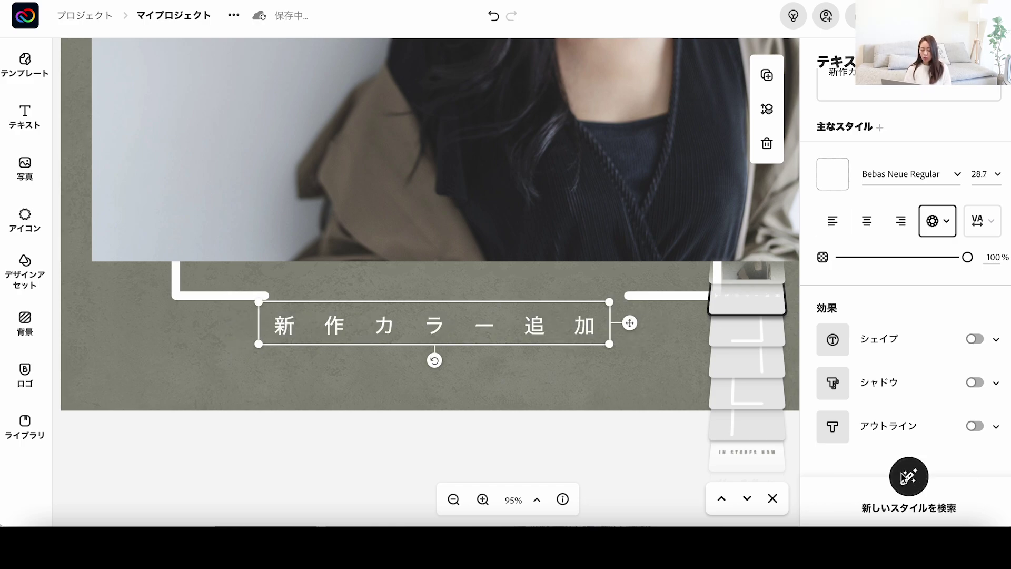
# Step: Cycle generated styles on the caption until the pale yellow Abril Fatface style appears
pyautogui.click(913, 487)
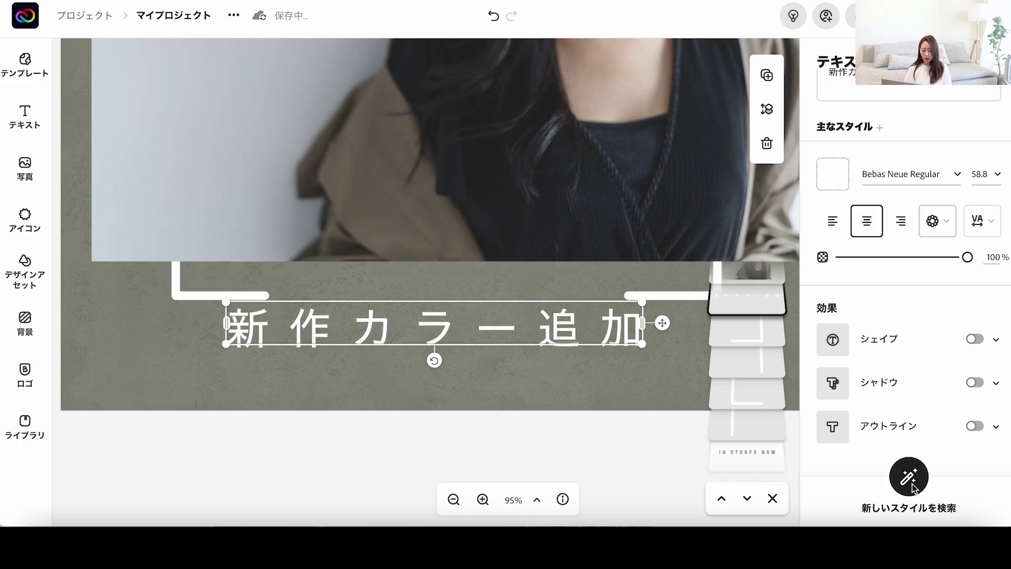
pyautogui.click(913, 488)
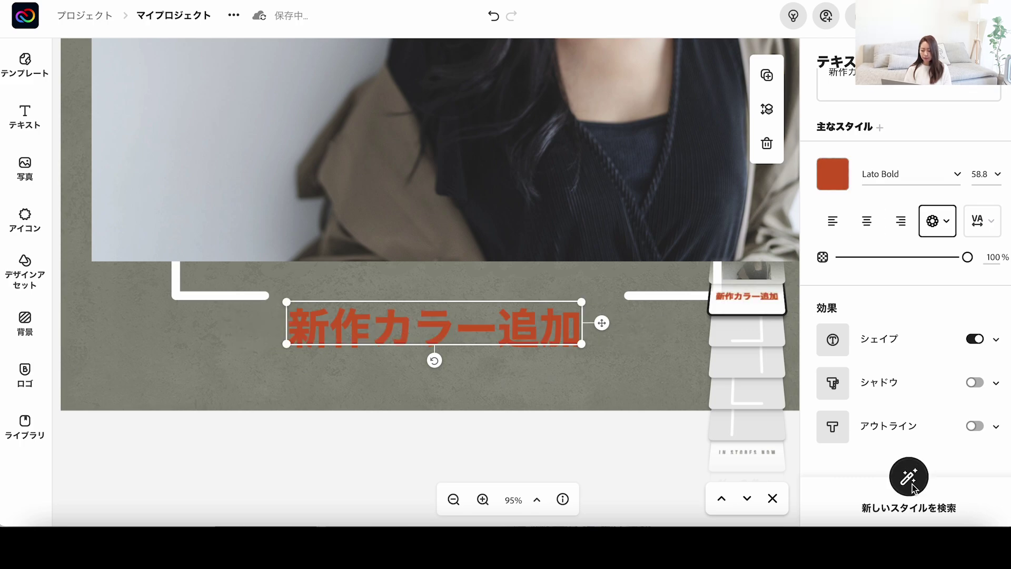
pyautogui.click(913, 487)
pyautogui.click(912, 486)
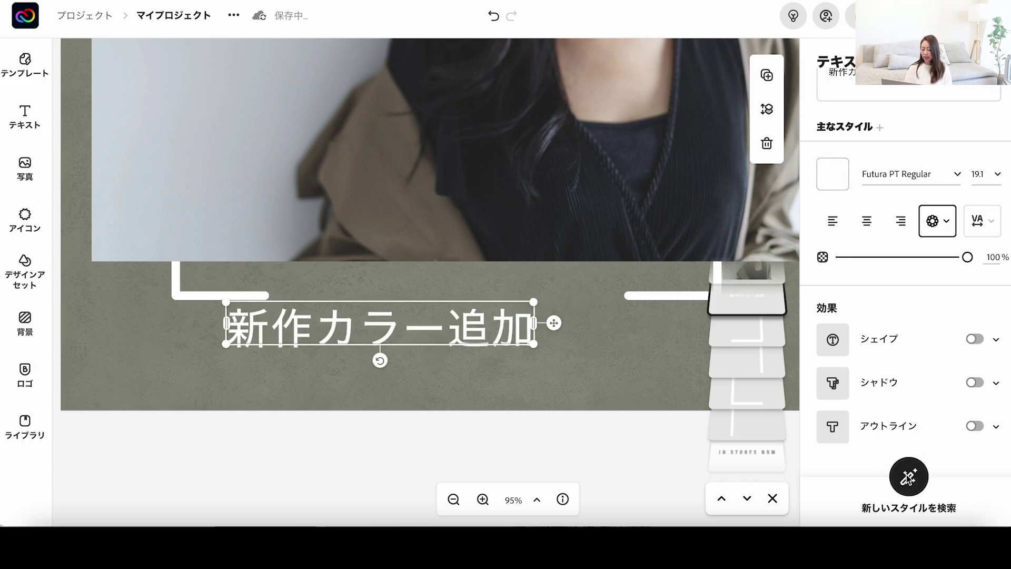
pyautogui.click(908, 479)
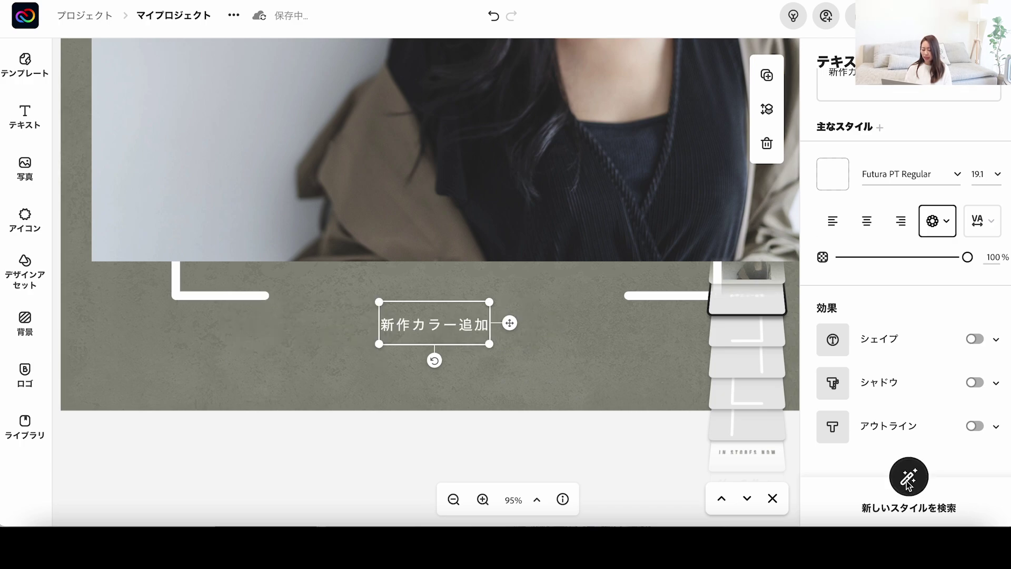
pyautogui.click(908, 481)
pyautogui.click(908, 484)
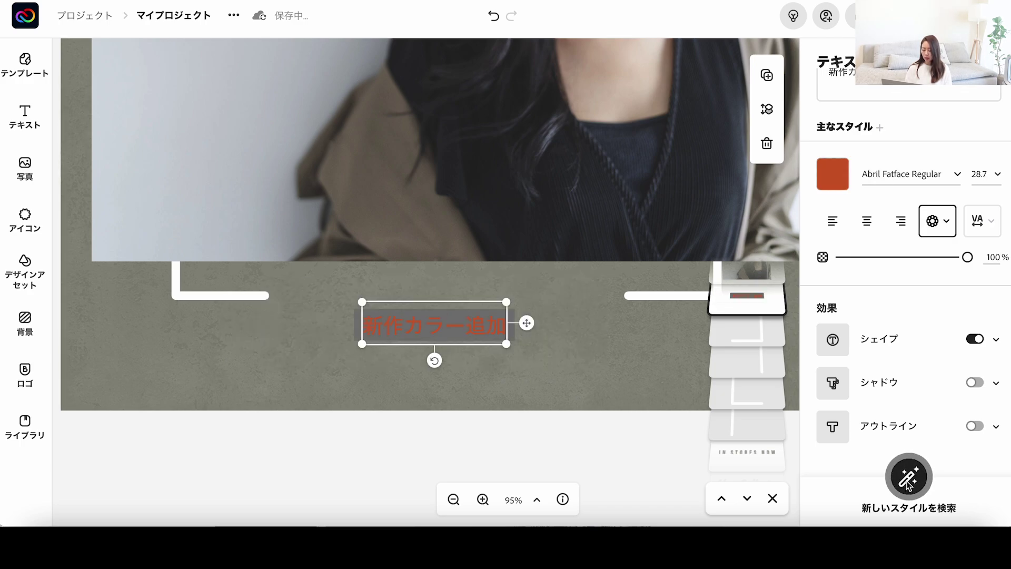
pyautogui.click(909, 484)
pyautogui.click(909, 484)
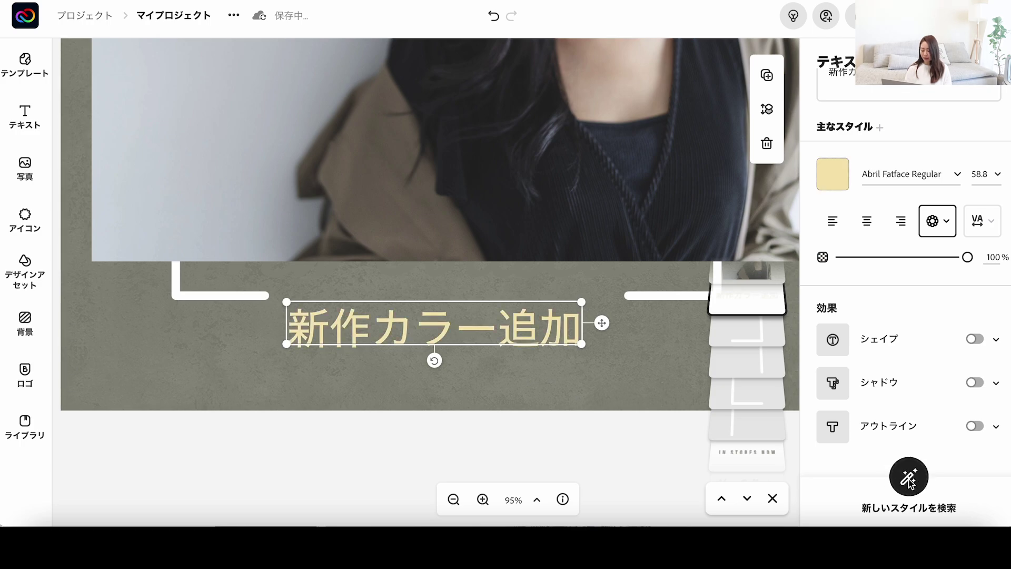
pyautogui.click(527, 385)
# Step: Zoom the canvas out to 50% to see the whole post
pyautogui.click(454, 501)
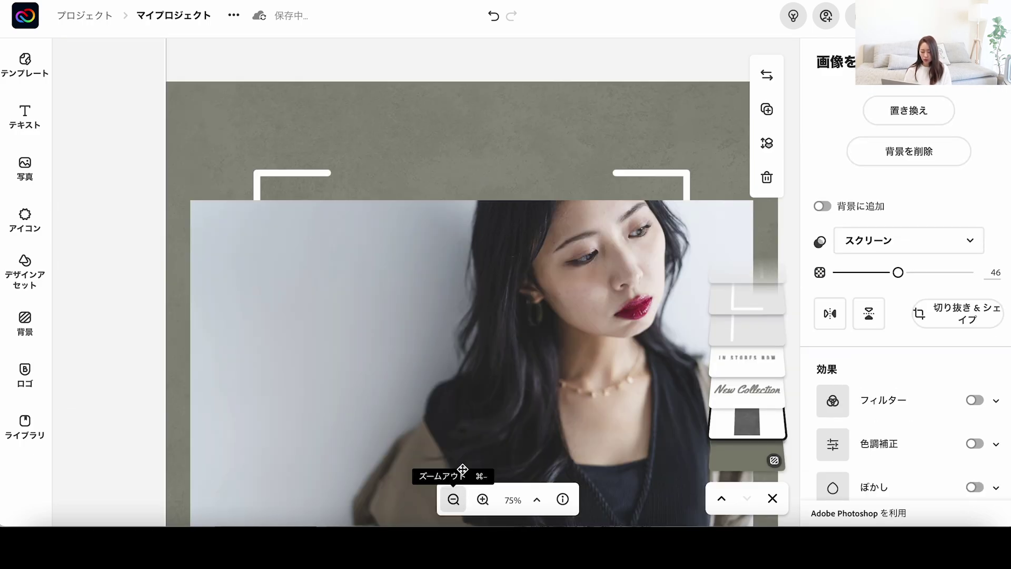
pyautogui.scroll(-5, 487, 323)
pyautogui.click(454, 498)
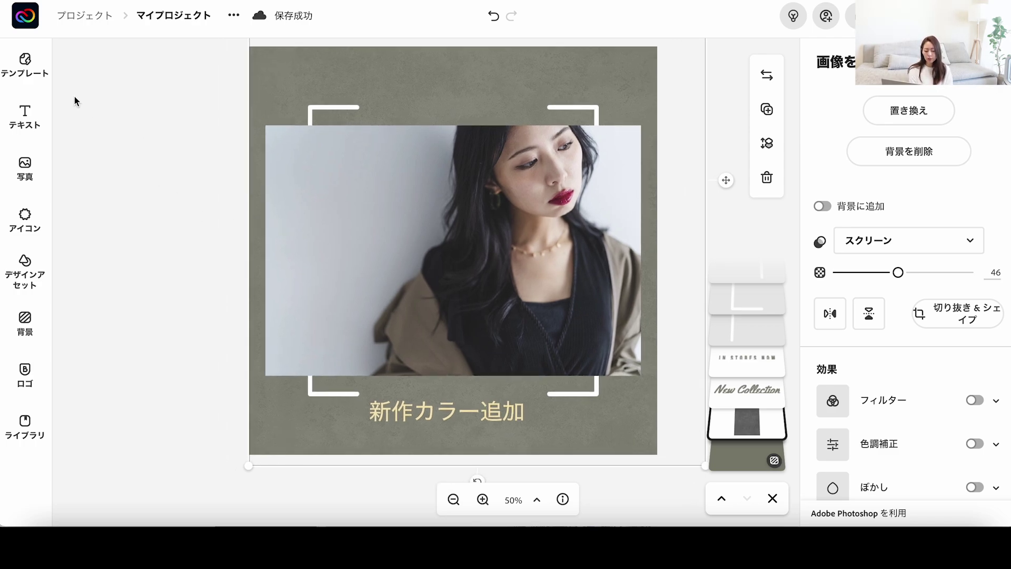
# Step: Add the GOOD FOOD COMPANY text preset, move it up, and reword it to 'Good morning'
pyautogui.click(29, 128)
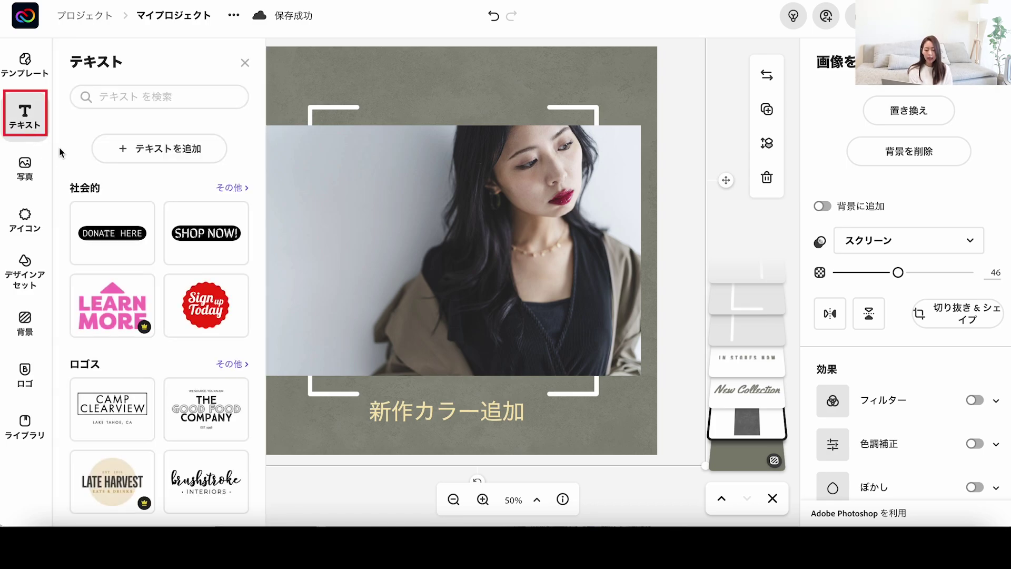
pyautogui.scroll(-5, 154, 244)
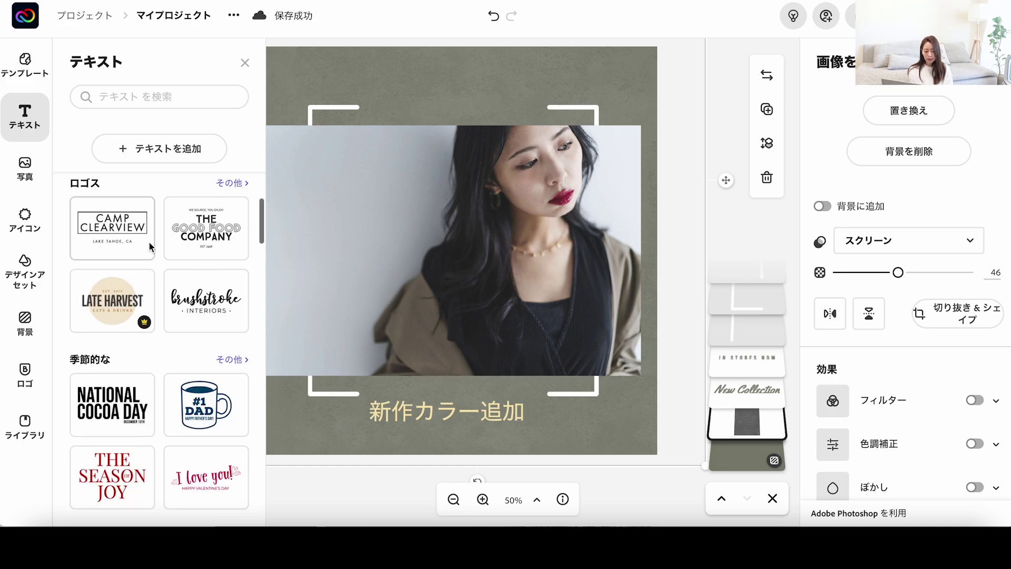
pyautogui.scroll(-1, 153, 244)
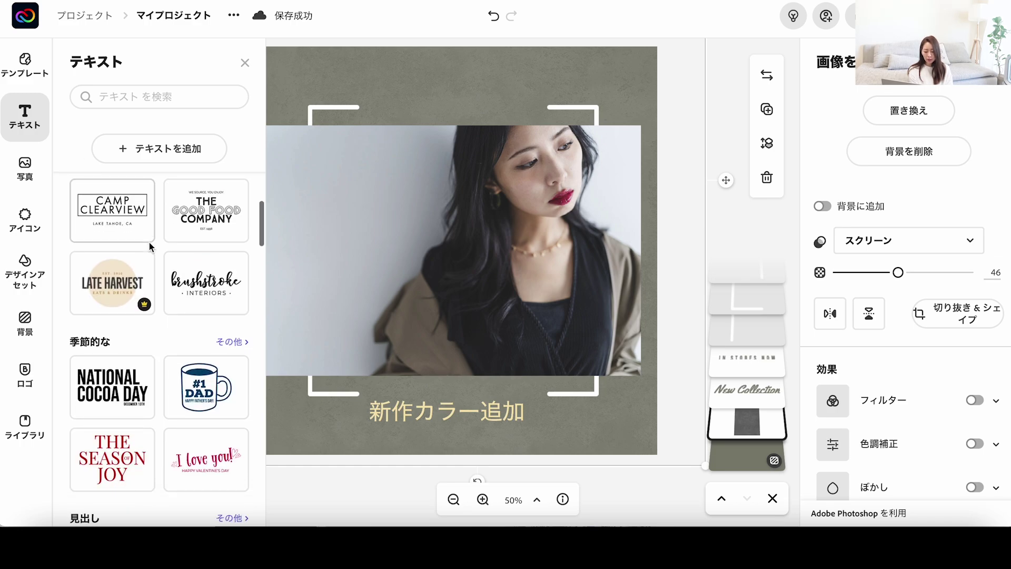
pyautogui.click(219, 220)
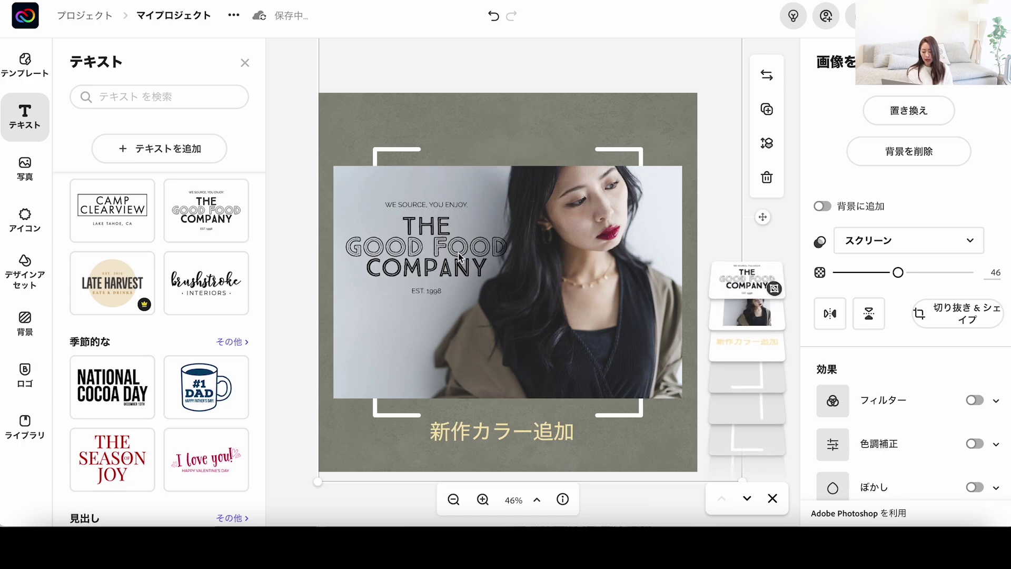
pyautogui.moveTo(506, 168); pyautogui.dragTo(461, 257)
pyautogui.click(461, 257)
pyautogui.click(930, 126)
pyautogui.hotkey('ctrl', 'a')
pyautogui.write('Good morning')
pyautogui.click(559, 229)
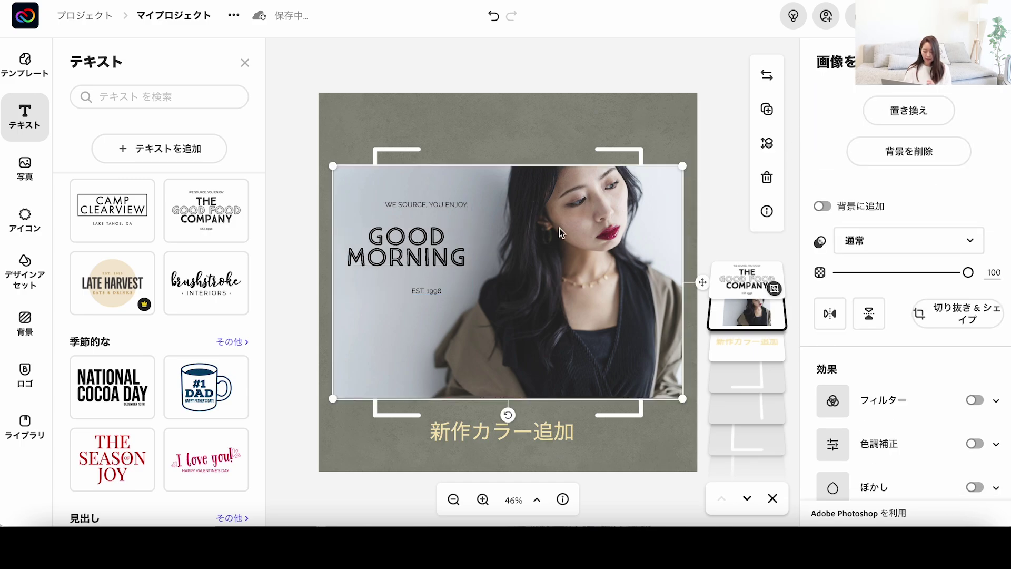
# Step: Add a plain text box reading 'hair salon' at the top of the post
pyautogui.scroll(-5, 202, 275)
pyautogui.scroll(-2, 202, 276)
pyautogui.scroll(-2, 205, 295)
pyautogui.scroll(-1, 210, 326)
pyautogui.scroll(-2, 216, 364)
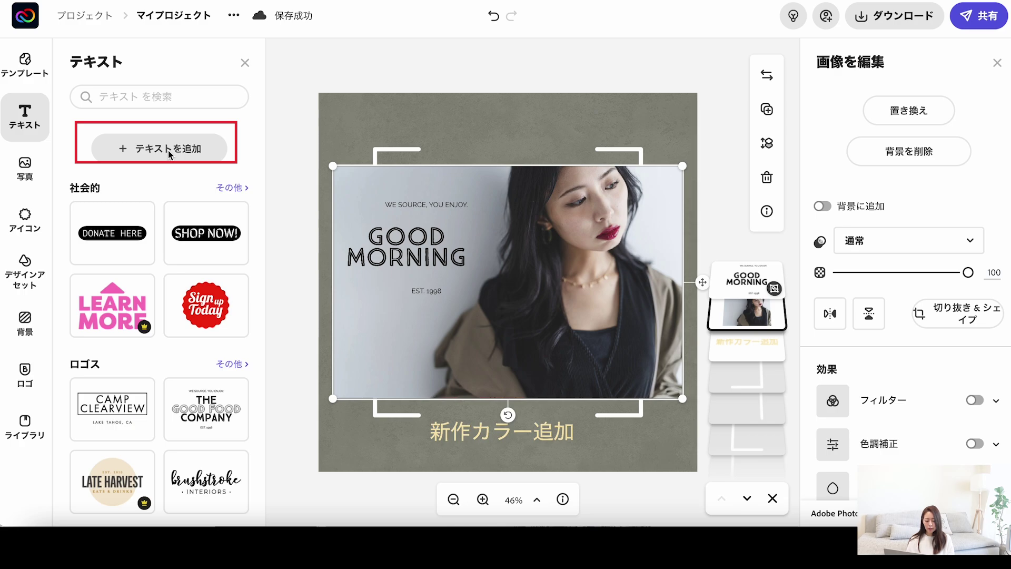
pyautogui.click(168, 150)
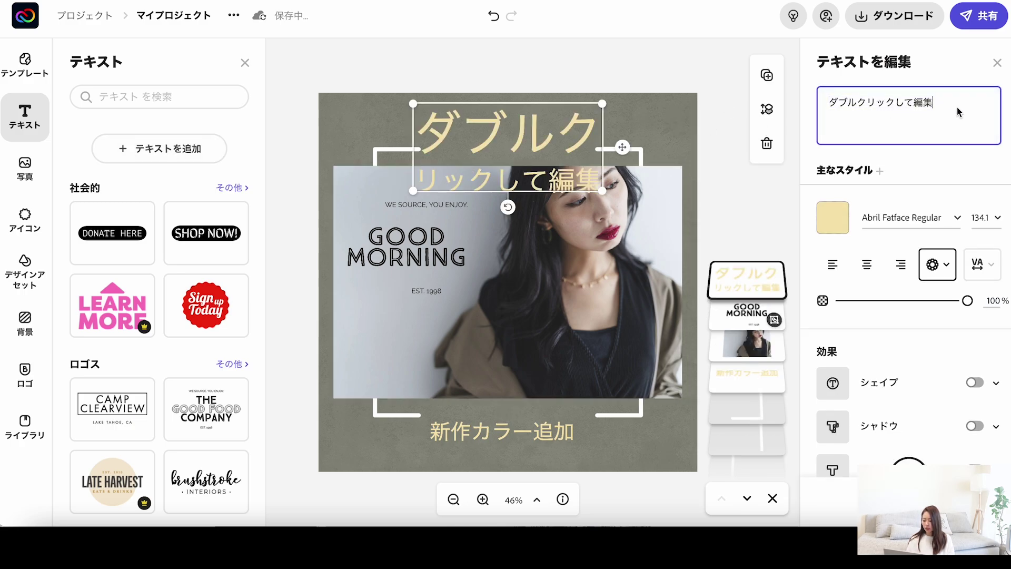
pyautogui.write('hair L')
pyautogui.press('BackSpace')
pyautogui.press('BackSpace')
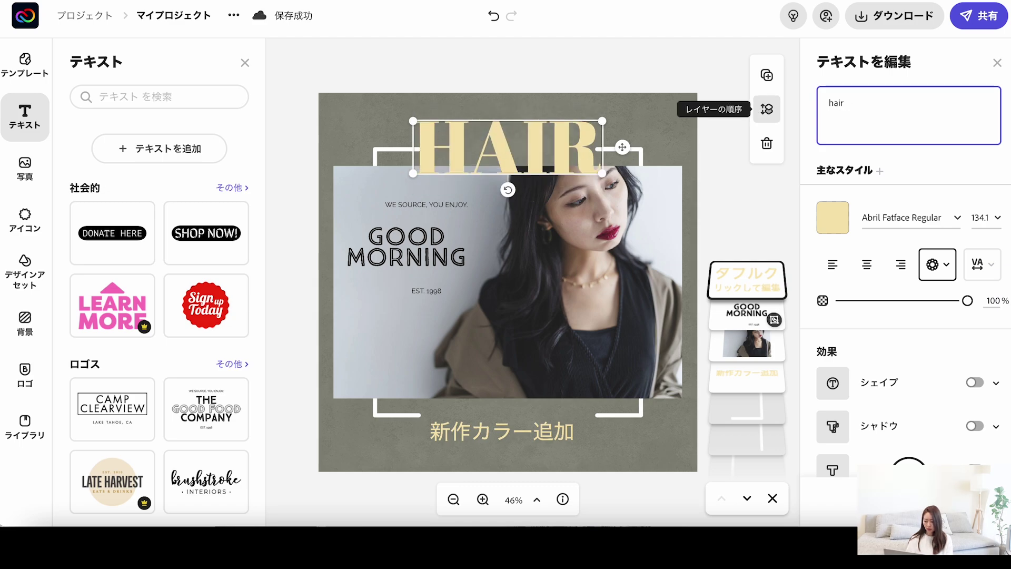
pyautogui.write('salon')
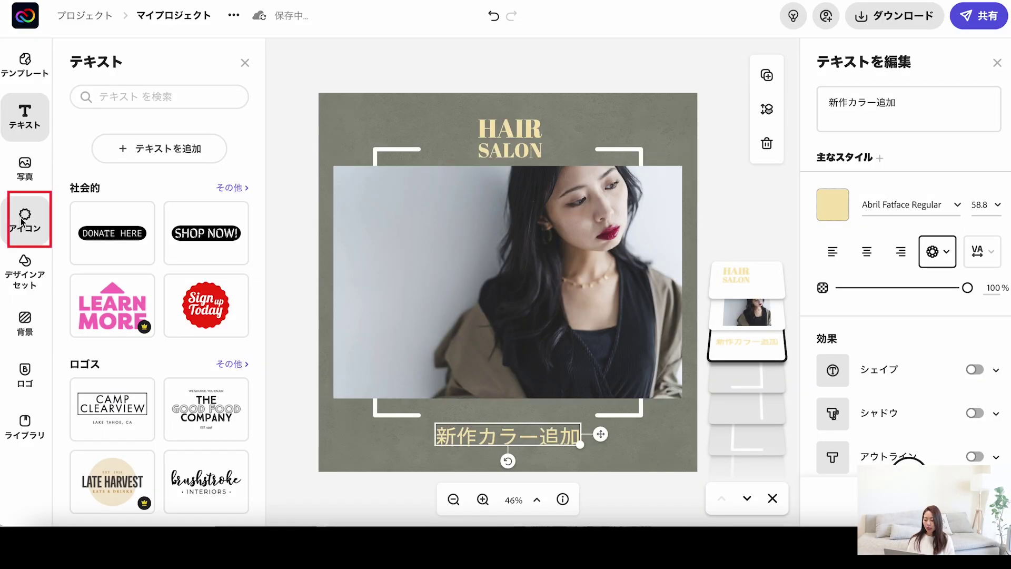
# Step: Try a dashed square icon, enlarged and coloured white over the photo, then remove it
pyautogui.click(22, 234)
pyautogui.write('正方形')
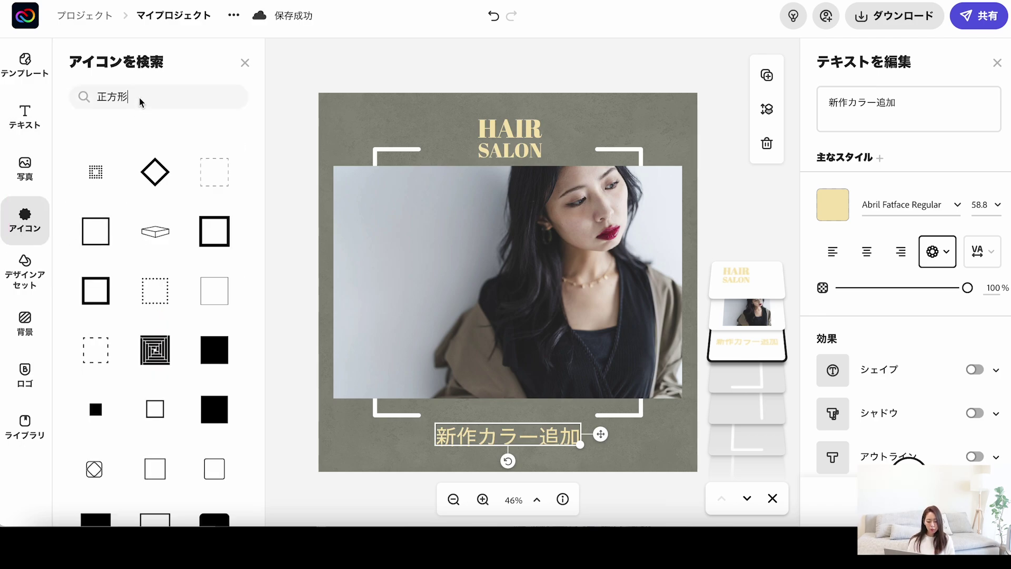
pyautogui.click(215, 172)
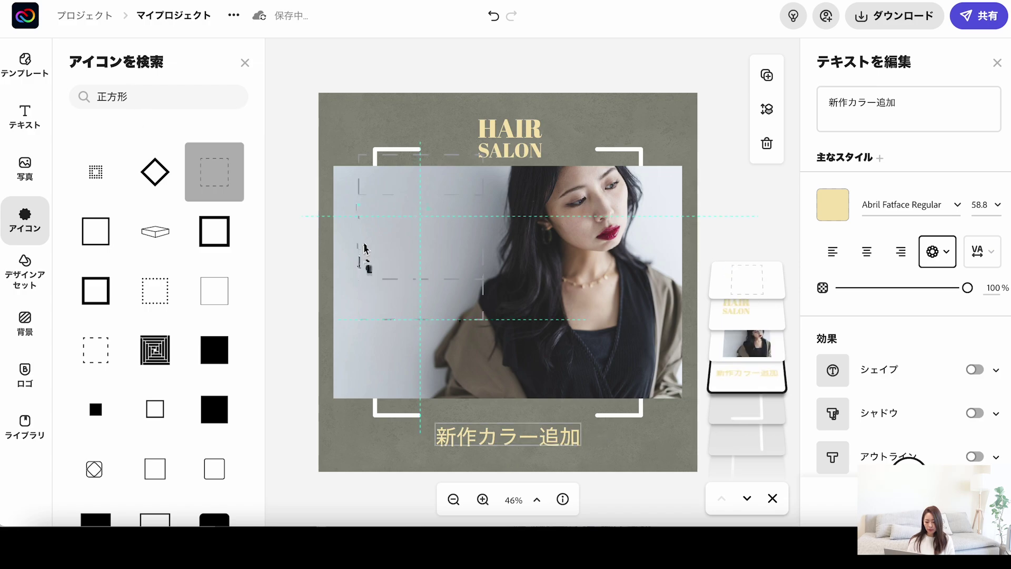
pyautogui.click(467, 244)
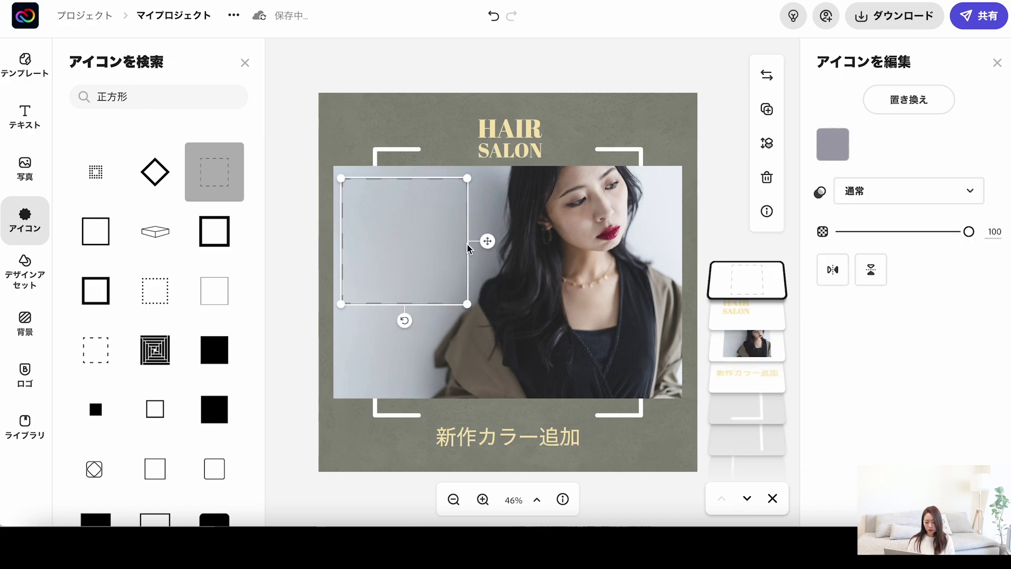
pyautogui.hotkey('ctrl', 'z')
pyautogui.moveTo(467, 304); pyautogui.dragTo(548, 385)
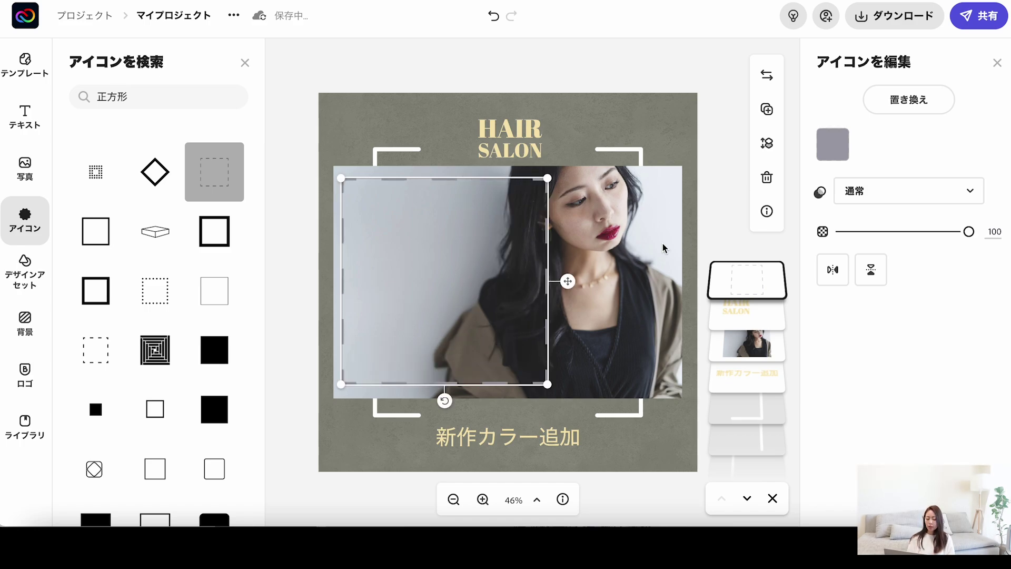
pyautogui.click(830, 152)
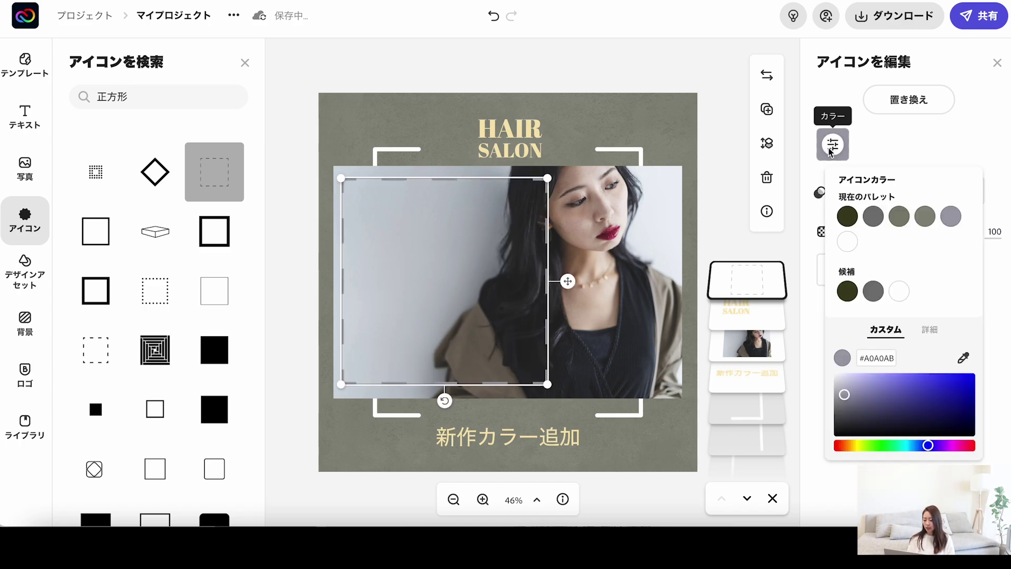
pyautogui.click(848, 243)
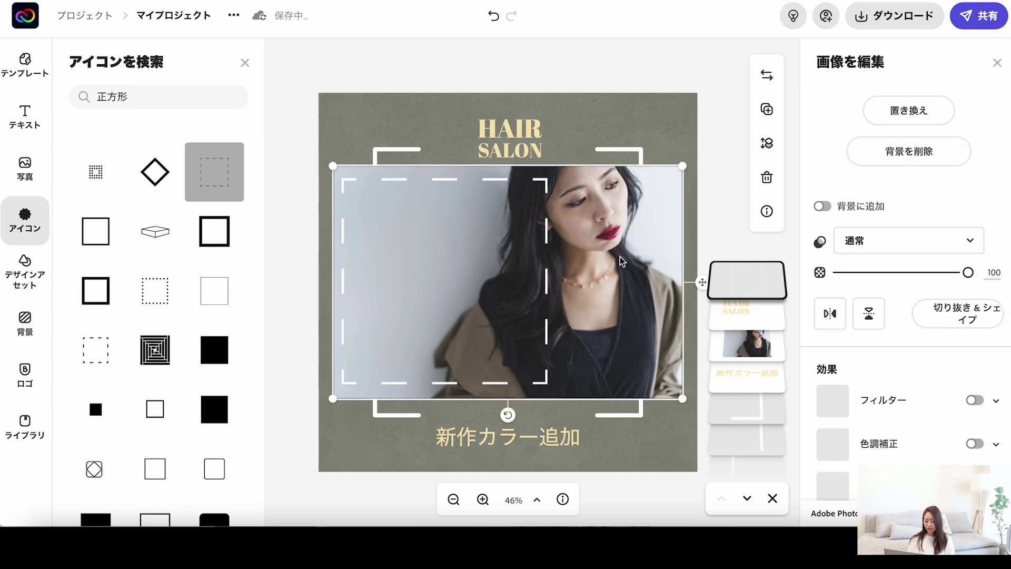
pyautogui.click(509, 228)
pyautogui.click(547, 232)
pyautogui.press('Escape')
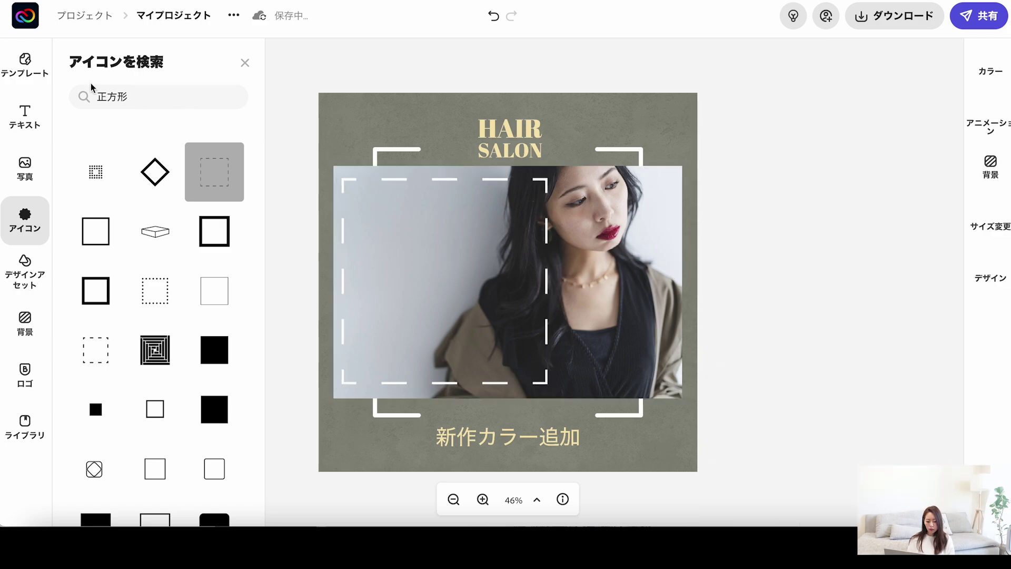
# Step: Search icons for 長方形, add a thin rectangle frame, then delete it
pyautogui.tripleClick(106, 97)
pyautogui.write('長方形')
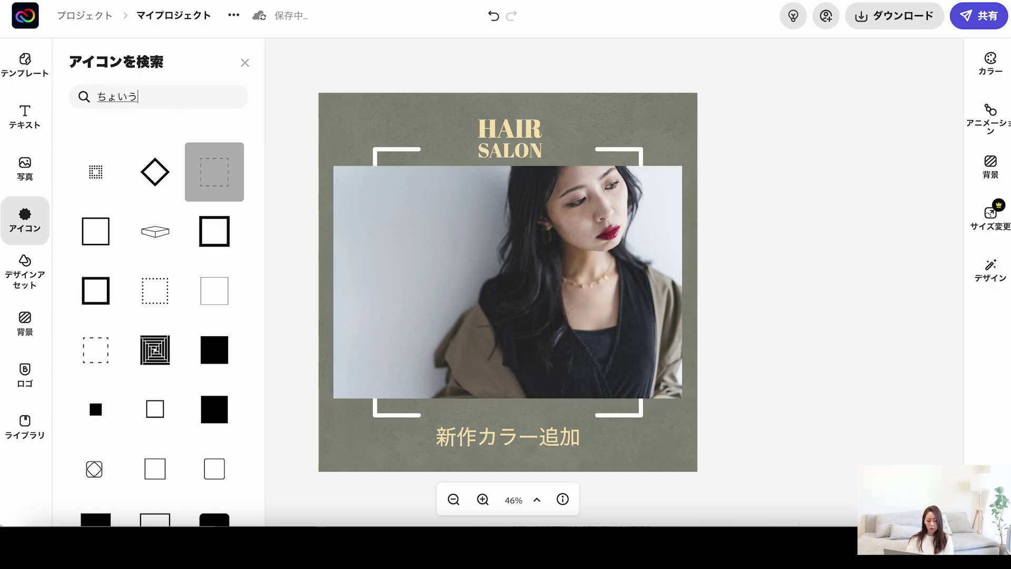
pyautogui.press('Return')
pyautogui.scroll(-1, 161, 303)
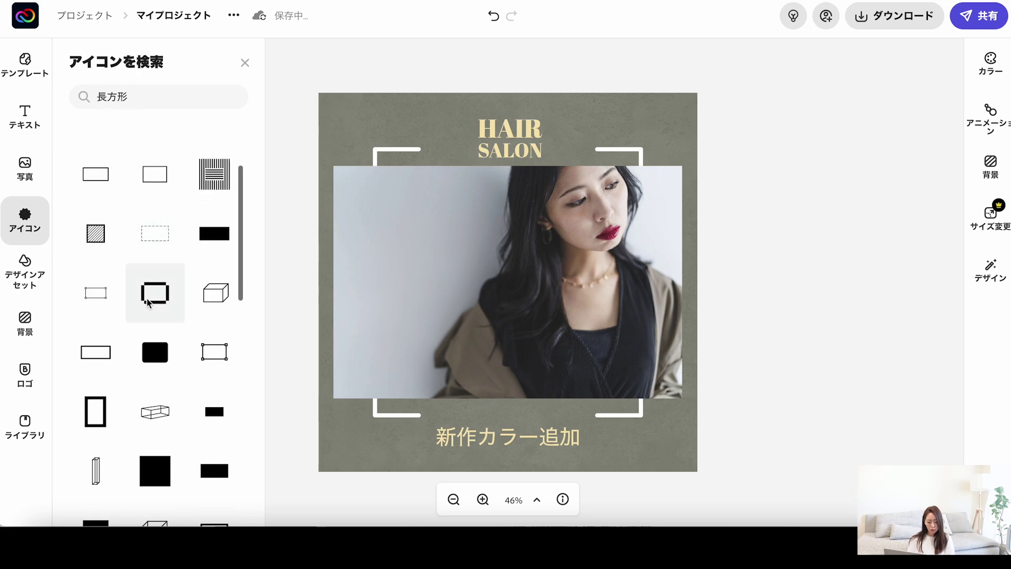
pyautogui.click(95, 293)
pyautogui.moveTo(448, 247); pyautogui.dragTo(401, 262)
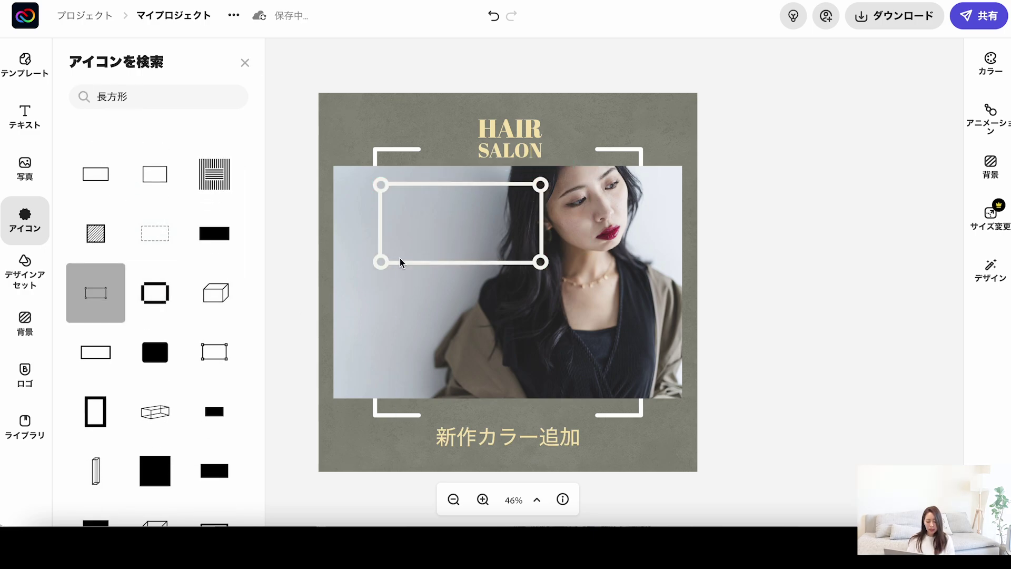
pyautogui.press('Delete')
# Step: Search icons for 矢印, add and delete an arrow, then clear the search
pyautogui.tripleClick(158, 96)
pyautogui.write('やじ')
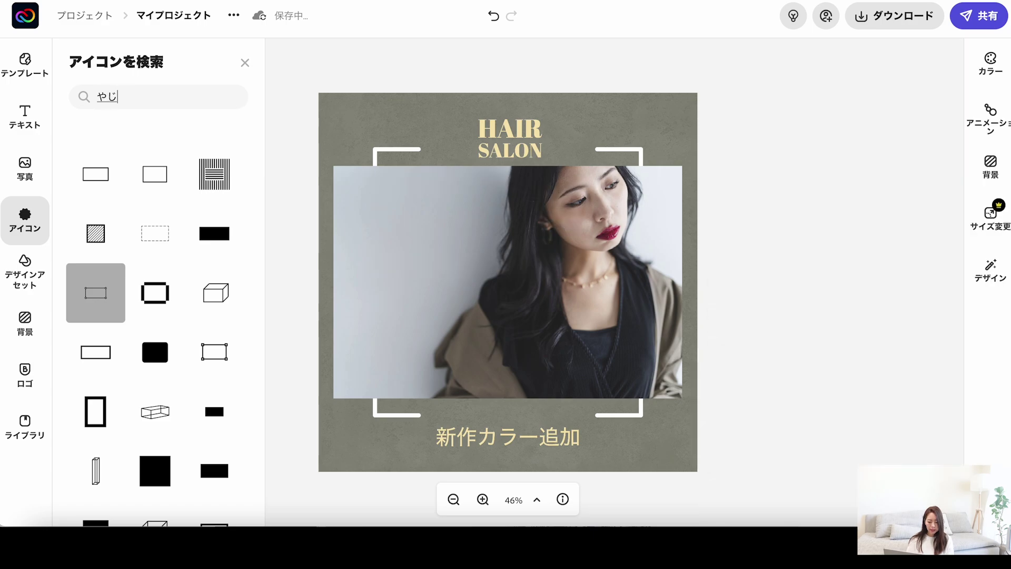
pyautogui.write('し')
pyautogui.press('space')
pyautogui.press('Return')
pyautogui.click(155, 231)
pyautogui.click(561, 351)
pyautogui.press('Delete')
pyautogui.tripleClick(113, 97)
pyautogui.press('BackSpace')
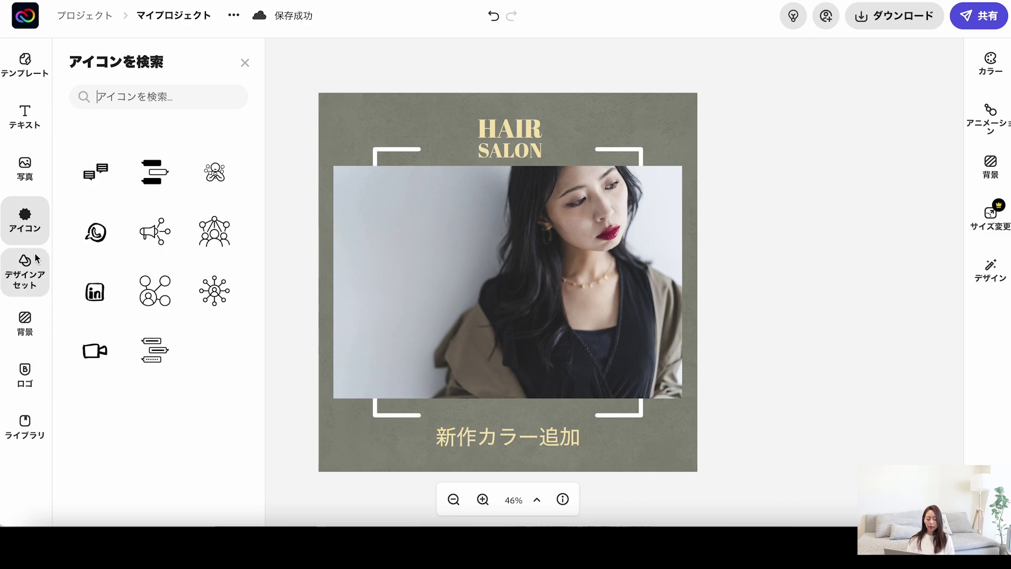
# Step: Add a red star sparkle graphic from trending Design Assets, then delete it
pyautogui.click(36, 270)
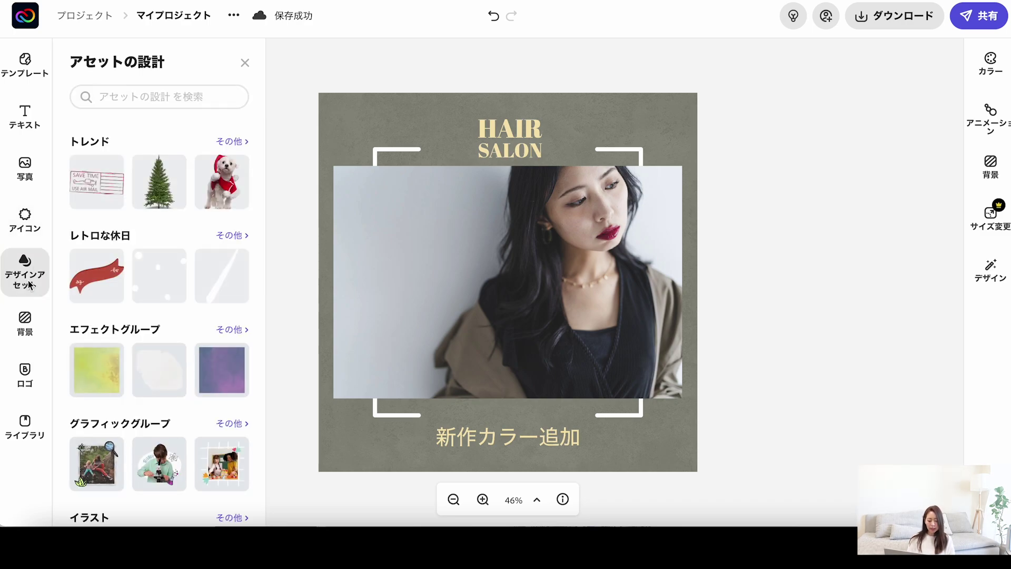
pyautogui.click(231, 142)
pyautogui.click(159, 341)
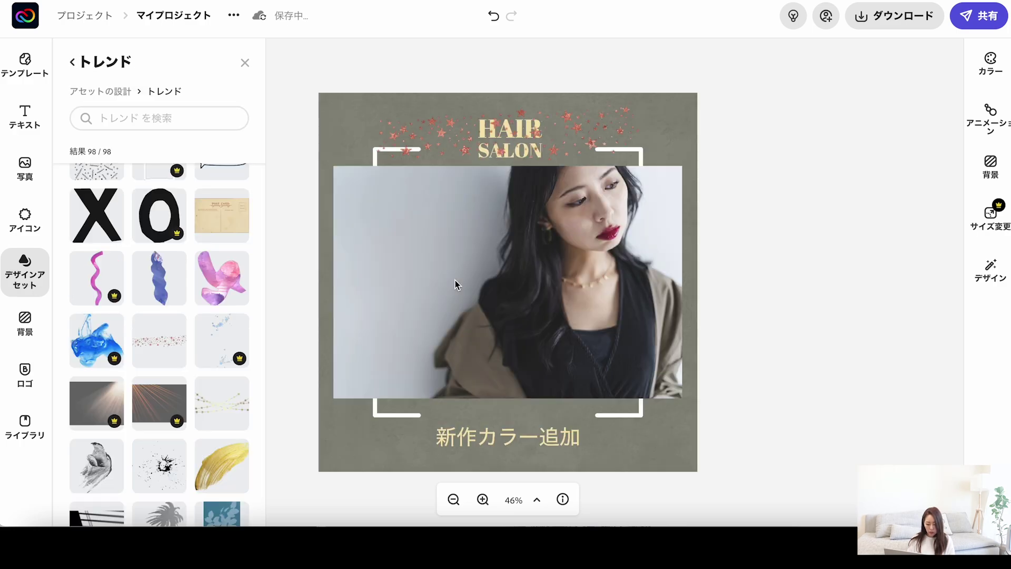
pyautogui.click(447, 137)
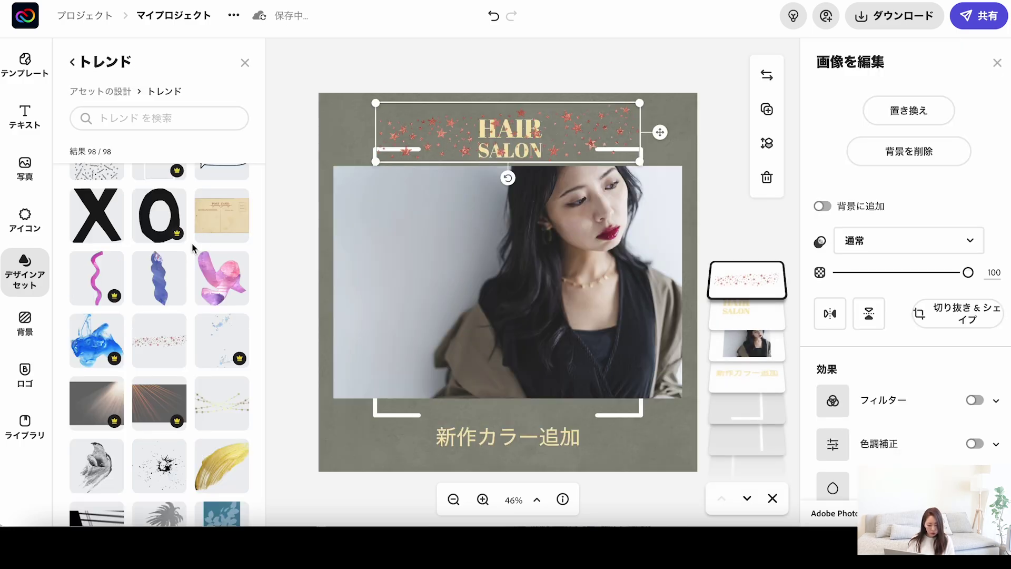
pyautogui.press('Delete')
# Step: Add an ink-splatter graphic, enlarge it, make it semi-transparent, then delete it
pyautogui.scroll(-3, 125, 374)
pyautogui.moveTo(159, 301); pyautogui.dragTo(372, 138)
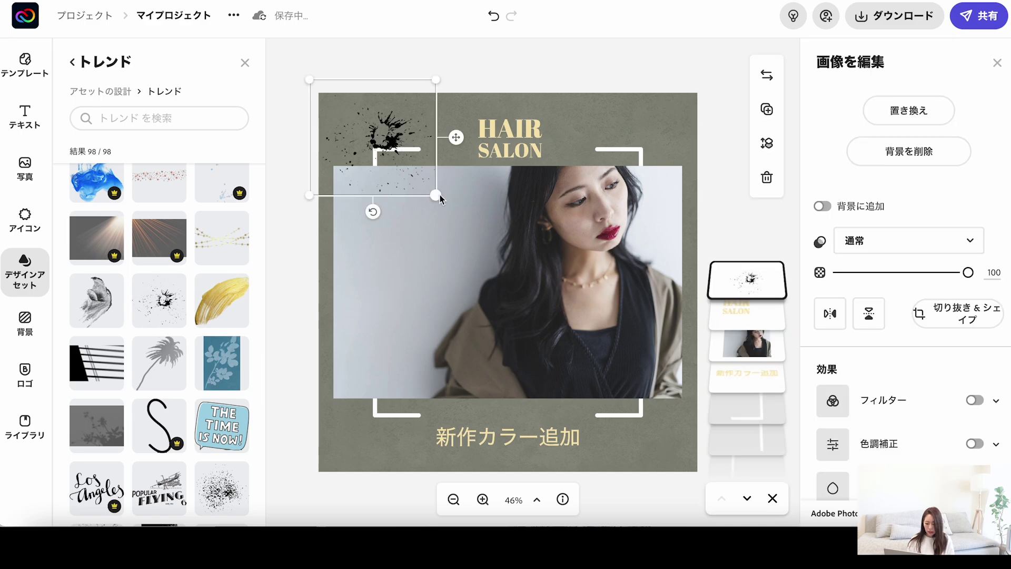
pyautogui.moveTo(436, 196); pyautogui.dragTo(467, 225)
pyautogui.moveTo(419, 138); pyautogui.dragTo(419, 115)
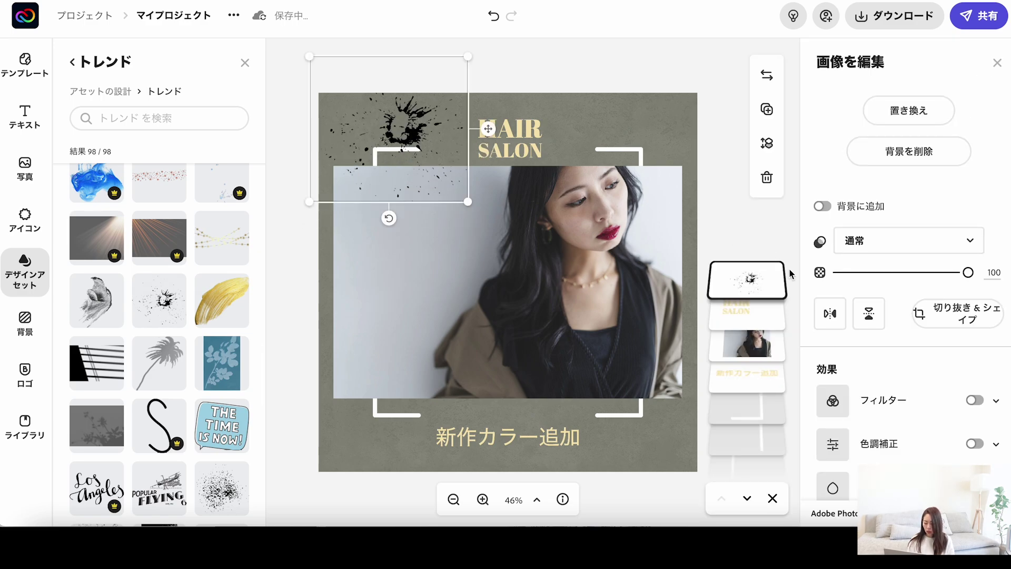
pyautogui.moveTo(968, 272); pyautogui.dragTo(887, 273)
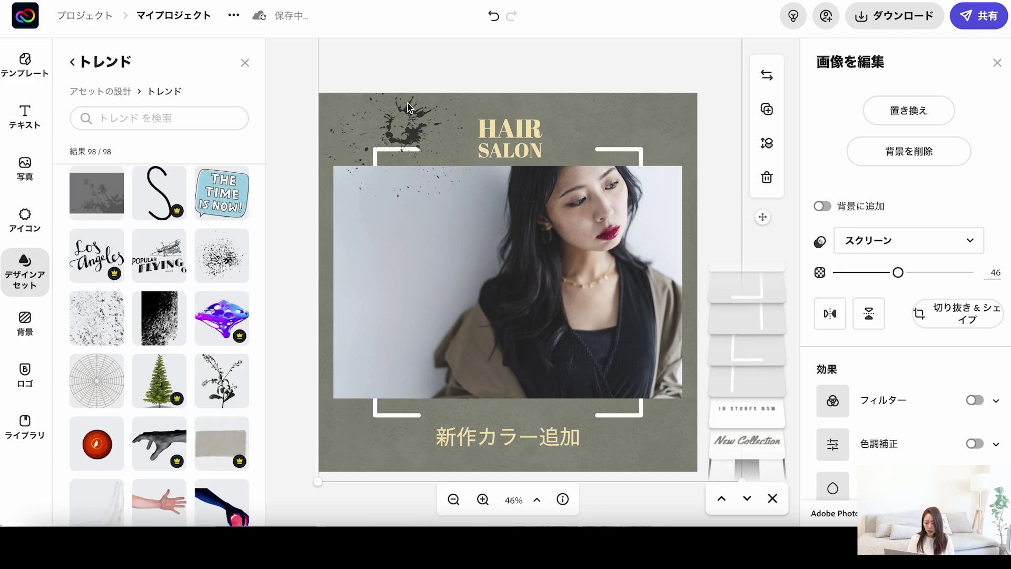
pyautogui.click(767, 177)
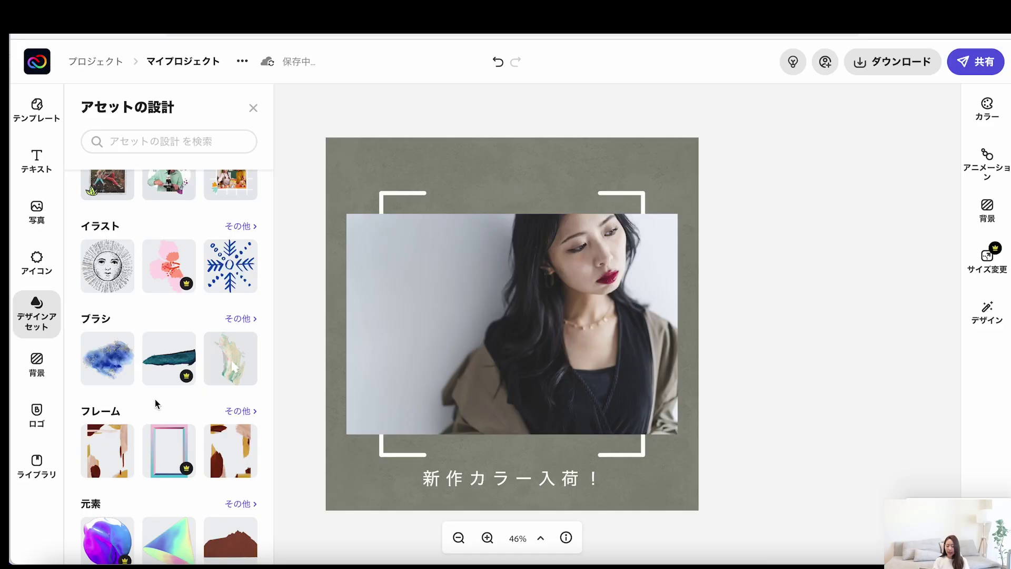
# Step: Browse the background options and shift the textured background image to the right
pyautogui.click(36, 363)
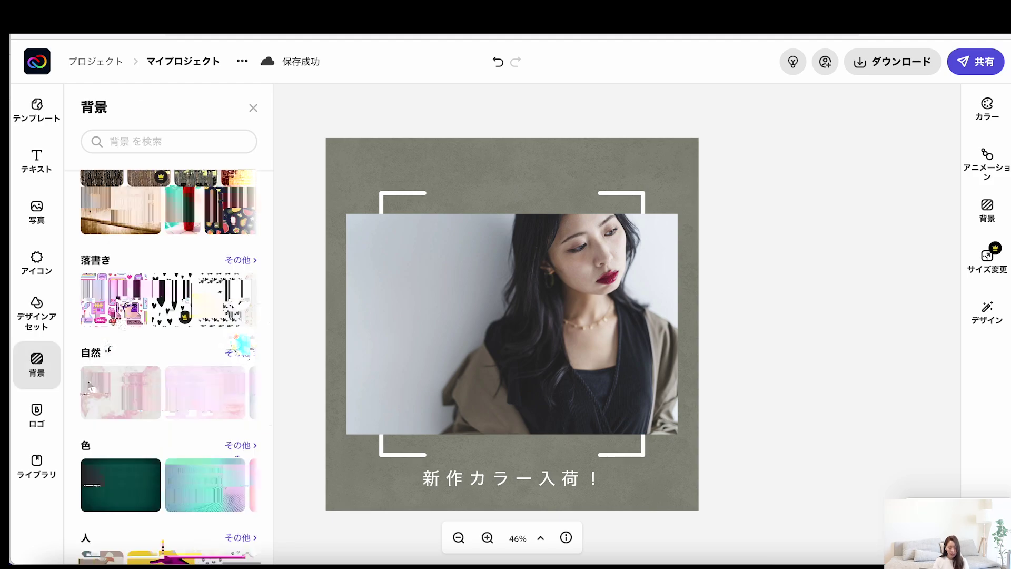
pyautogui.scroll(3, 86, 392)
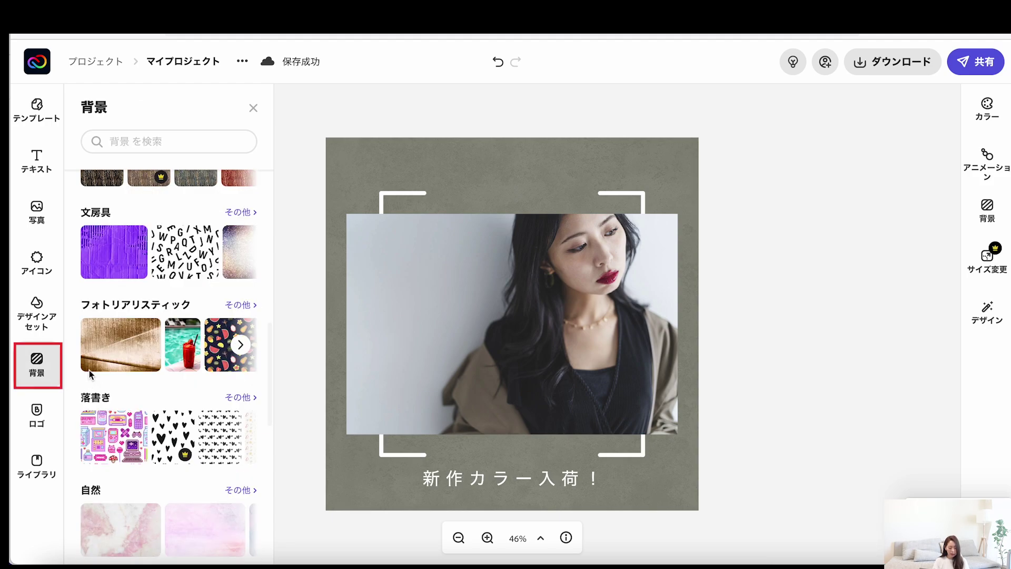
pyautogui.scroll(2, 119, 310)
pyautogui.scroll(2, 126, 295)
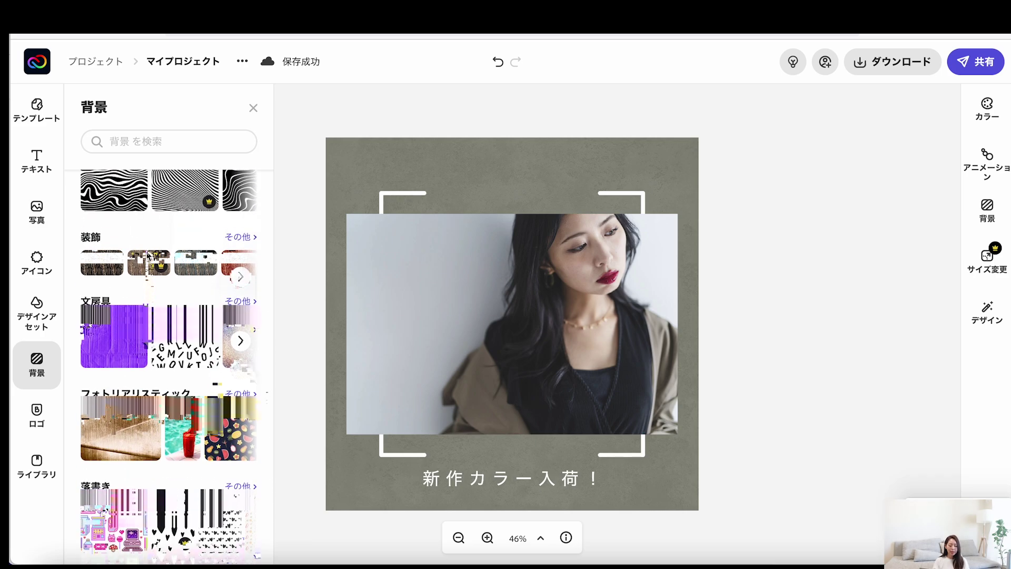
pyautogui.scroll(2, 137, 274)
pyautogui.scroll(1, 148, 256)
pyautogui.scroll(2, 149, 264)
pyautogui.scroll(2, 153, 279)
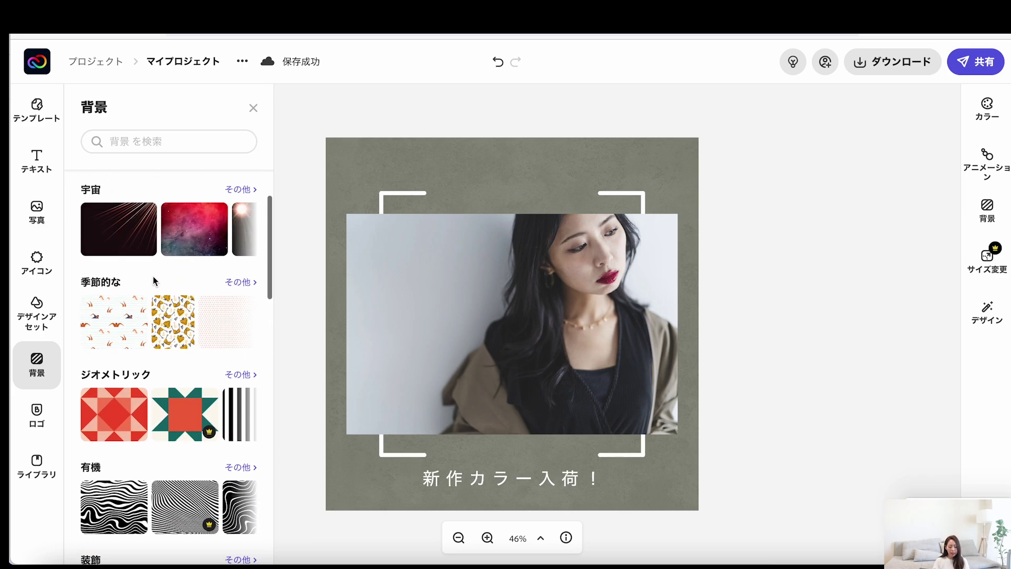
pyautogui.scroll(3, 153, 281)
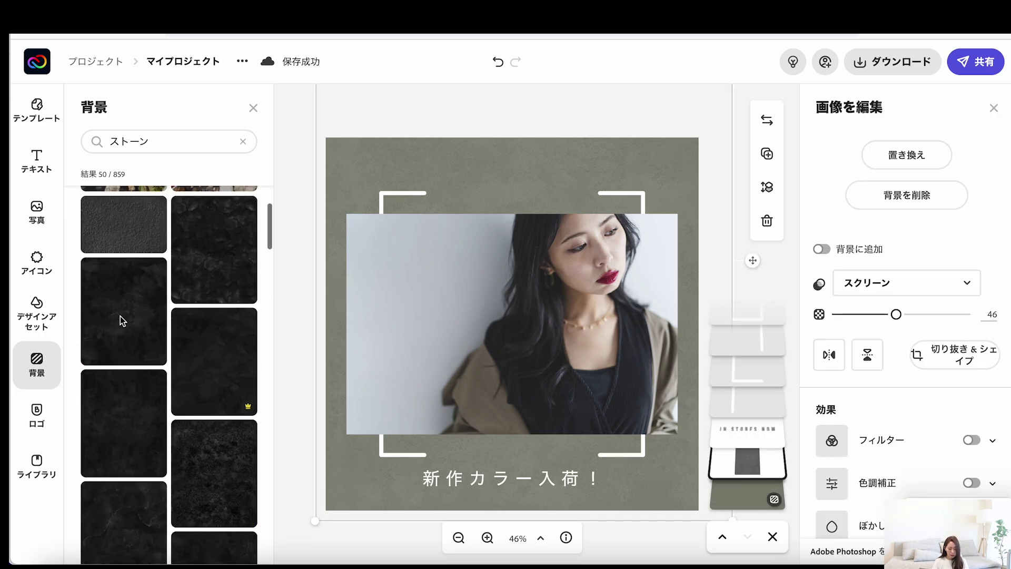
pyautogui.scroll(2, 120, 329)
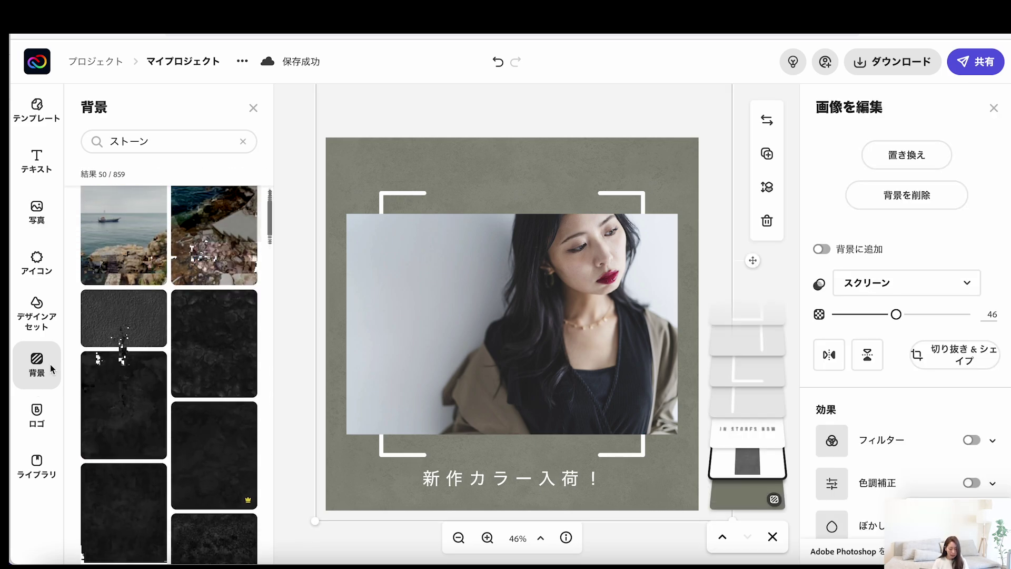
pyautogui.scroll(2, 117, 343)
pyautogui.scroll(-1, 142, 346)
pyautogui.scroll(-2, 184, 372)
pyautogui.scroll(-1, 185, 372)
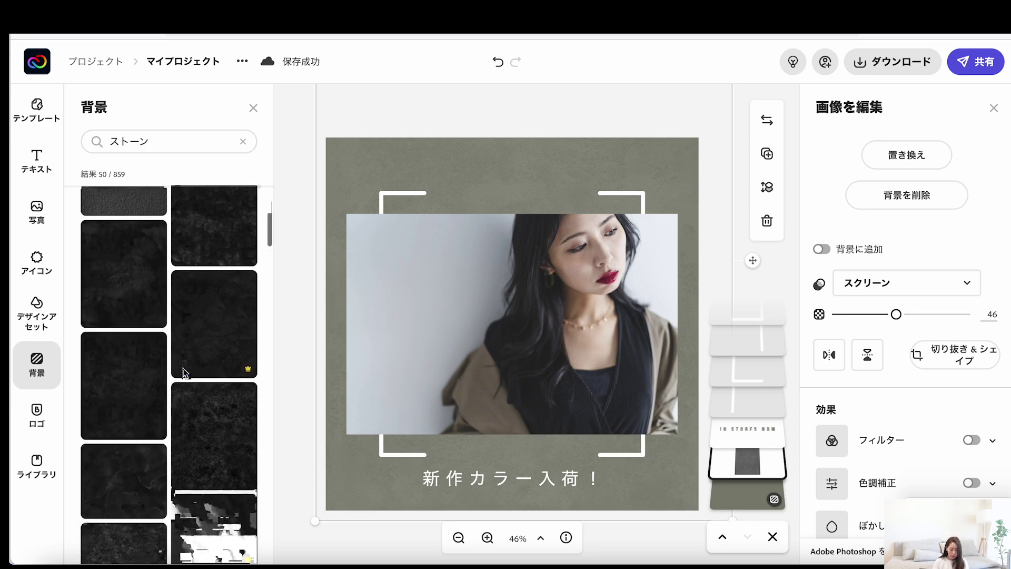
pyautogui.scroll(-1, 187, 371)
pyautogui.moveTo(339, 476); pyautogui.dragTo(384, 474)
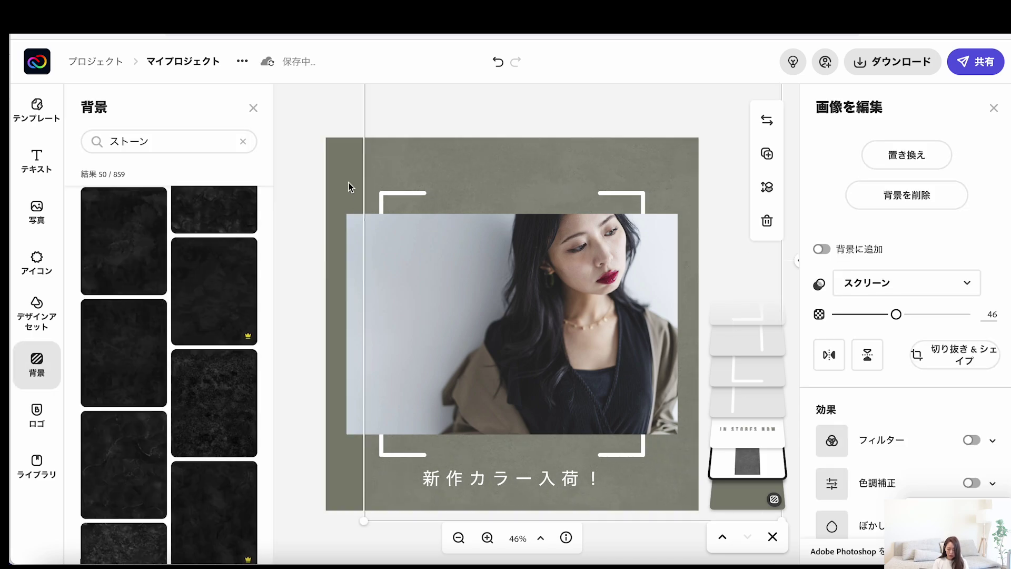
# Step: Delete the textured image layer for a flat background and pick a stone texture
pyautogui.click(347, 182)
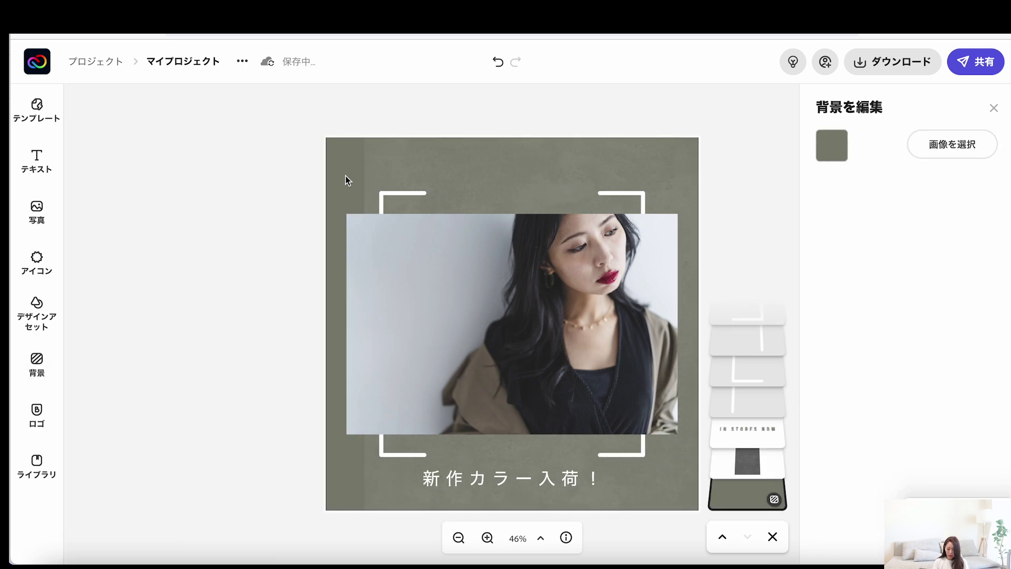
pyautogui.click(386, 495)
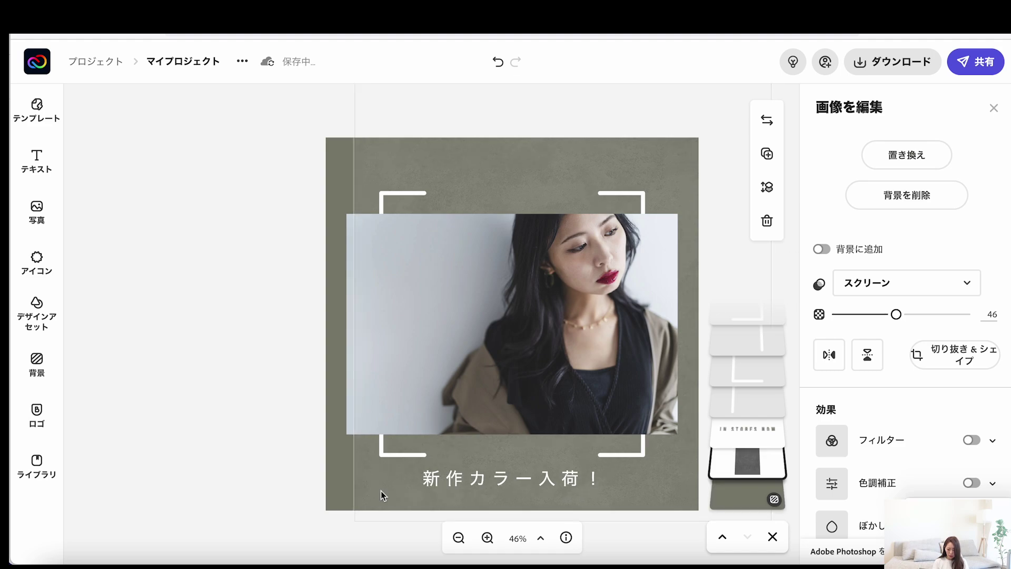
pyautogui.press('Delete')
pyautogui.click(353, 482)
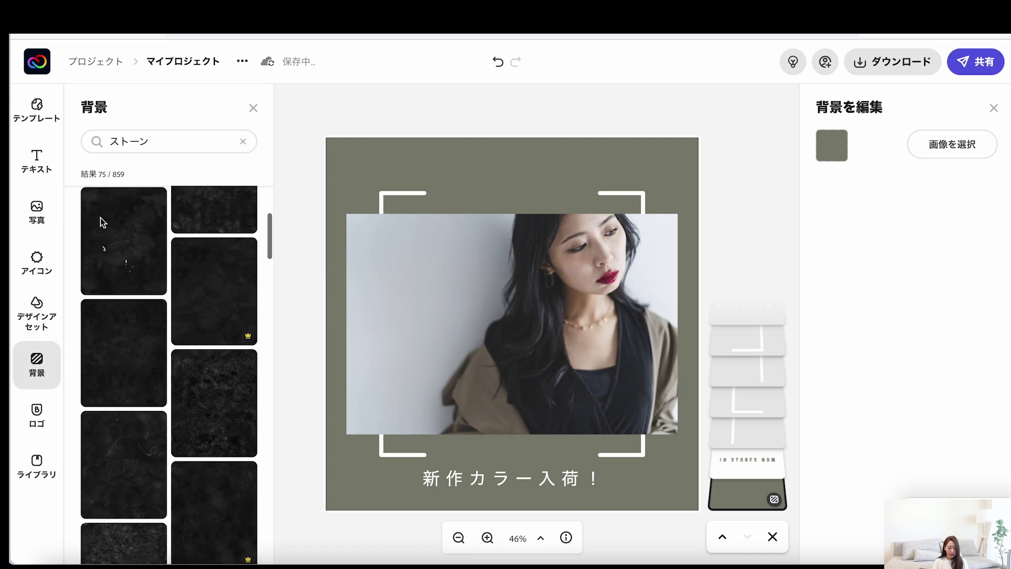
pyautogui.click(137, 233)
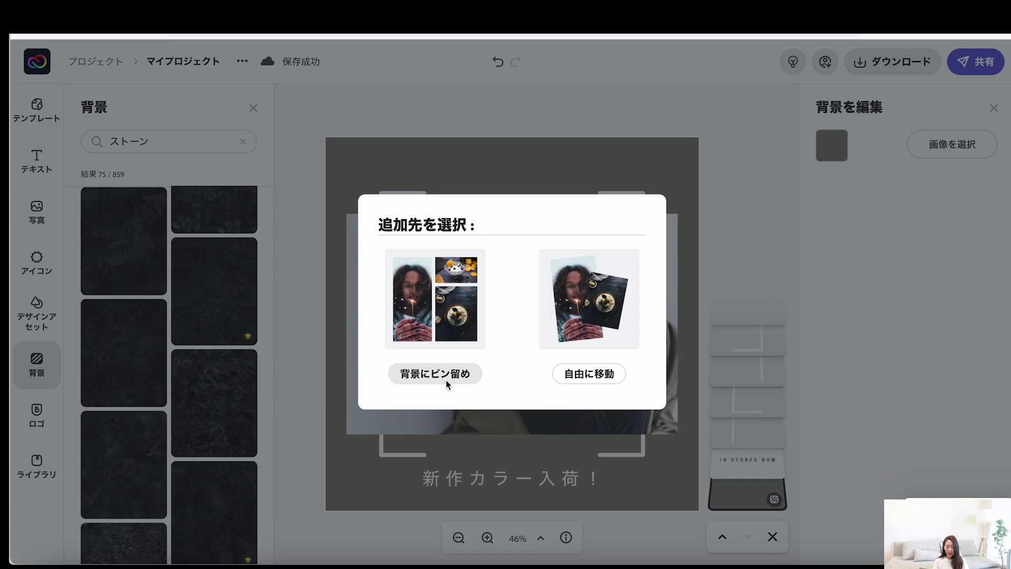
# Step: Place the stone texture freely, stretch it over the canvas, fade it, and send it to the bottom
pyautogui.click(591, 374)
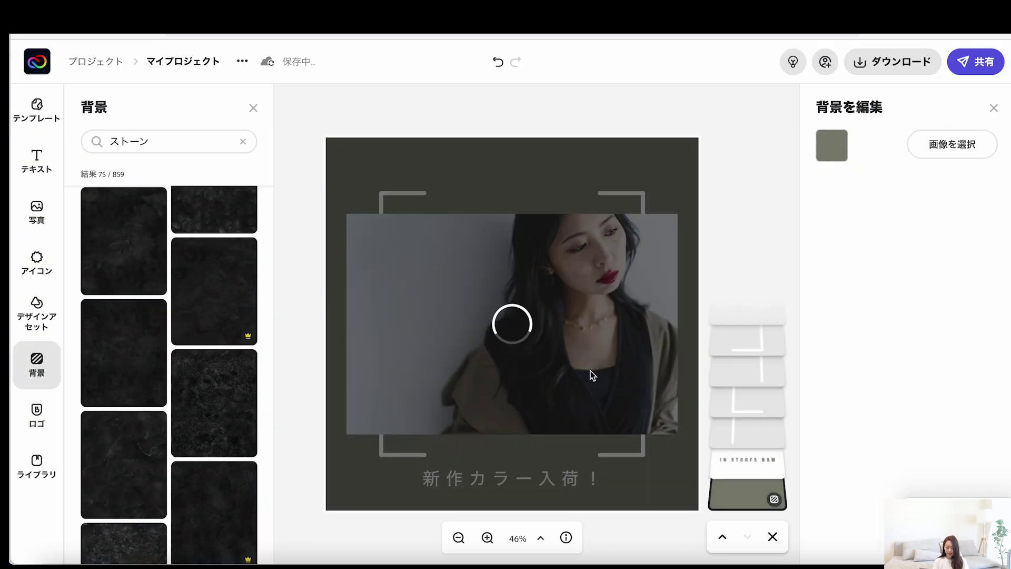
pyautogui.click(528, 215)
pyautogui.moveTo(529, 189); pyautogui.dragTo(397, 179)
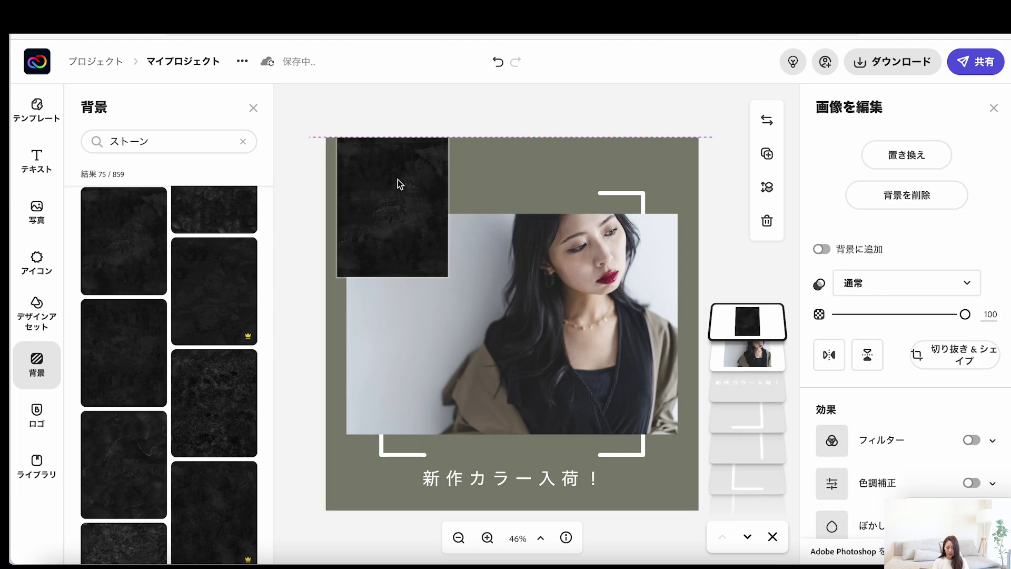
pyautogui.moveTo(435, 277); pyautogui.dragTo(682, 564)
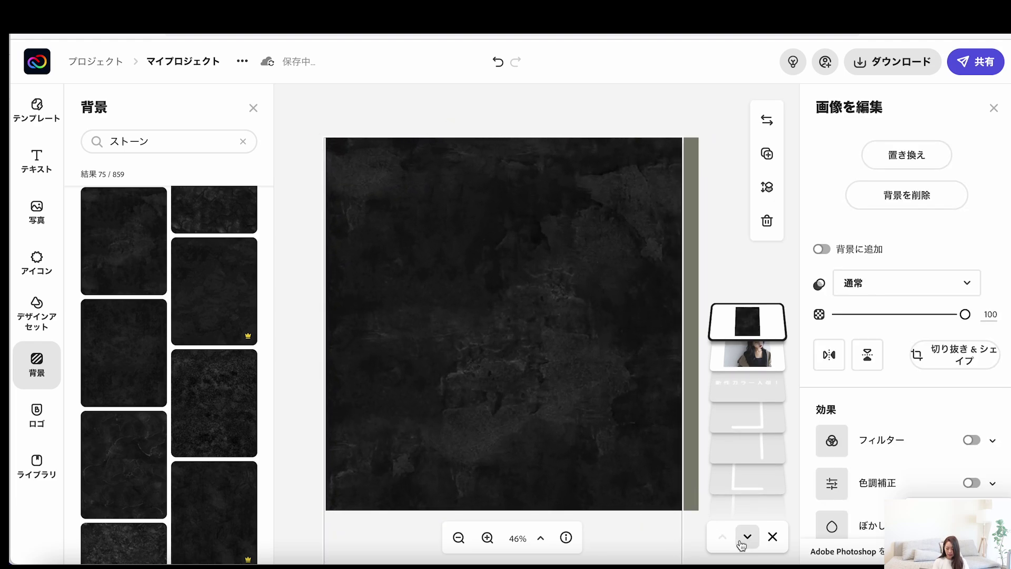
pyautogui.moveTo(682, 137); pyautogui.dragTo(698, 117)
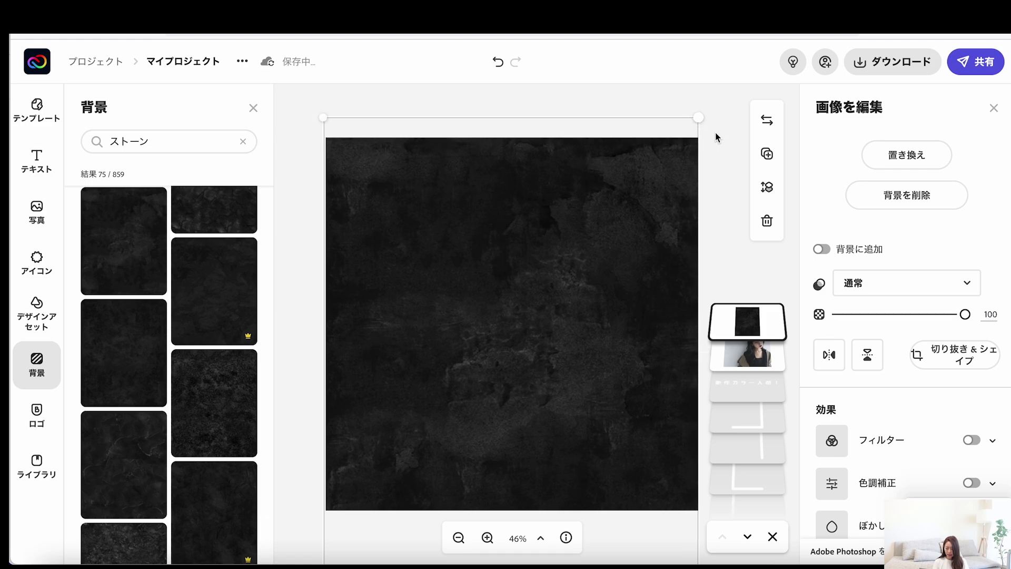
pyautogui.moveTo(965, 315); pyautogui.dragTo(851, 315)
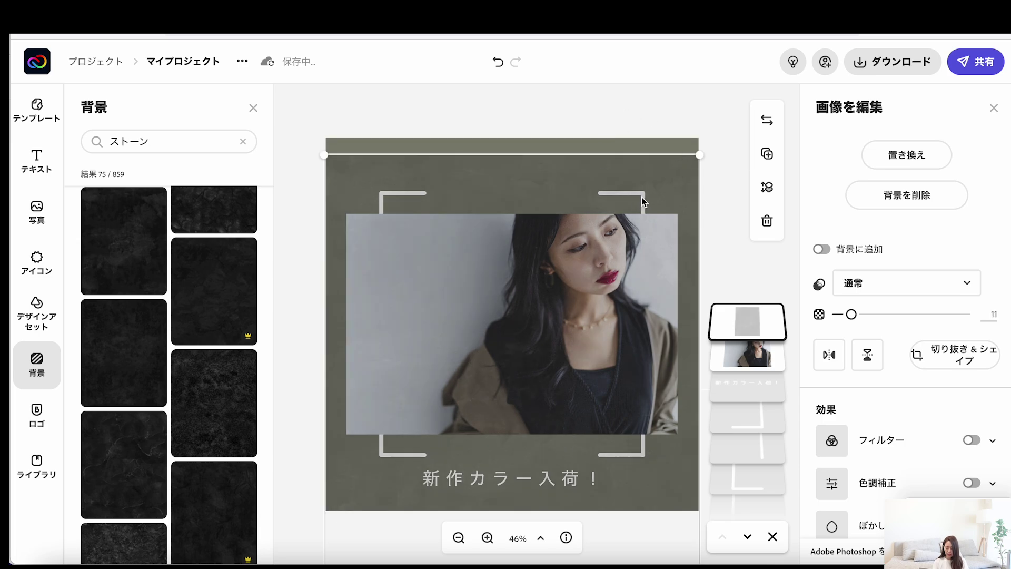
pyautogui.moveTo(665, 184); pyautogui.dragTo(665, 181)
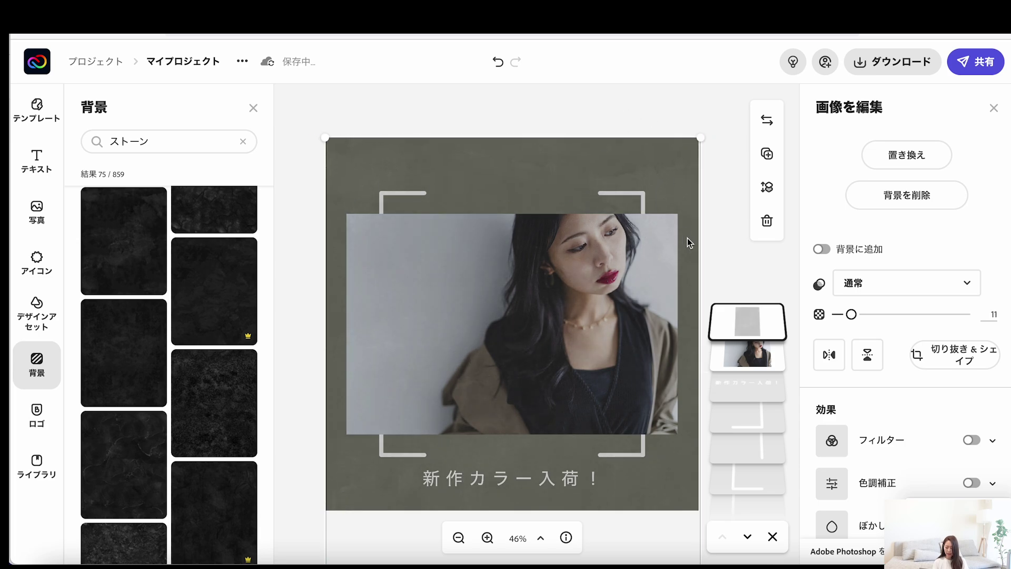
pyautogui.moveTo(668, 165); pyautogui.dragTo(665, 173)
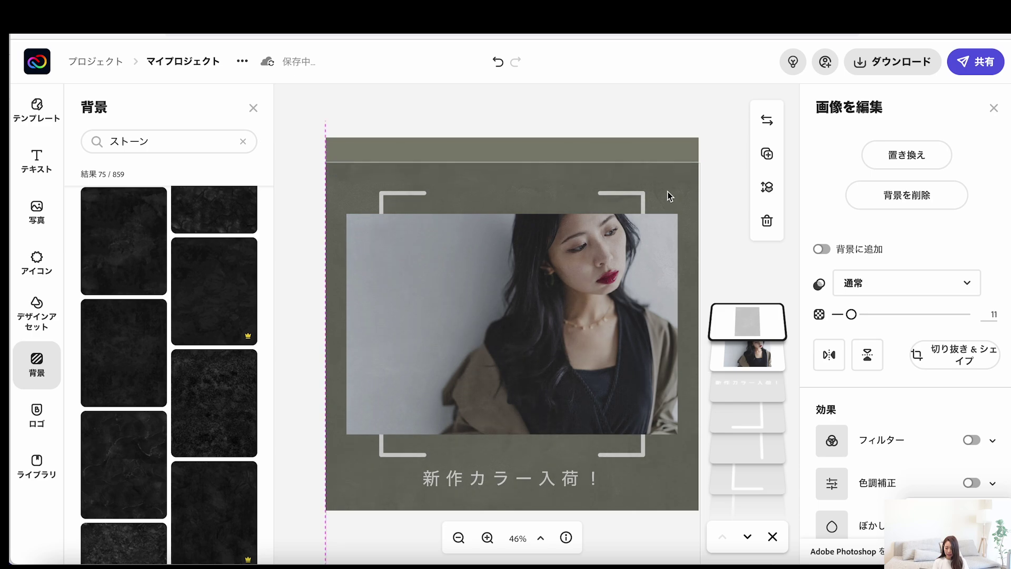
pyautogui.moveTo(664, 173); pyautogui.dragTo(662, 181)
pyautogui.moveTo(720, 319); pyautogui.dragTo(729, 484)
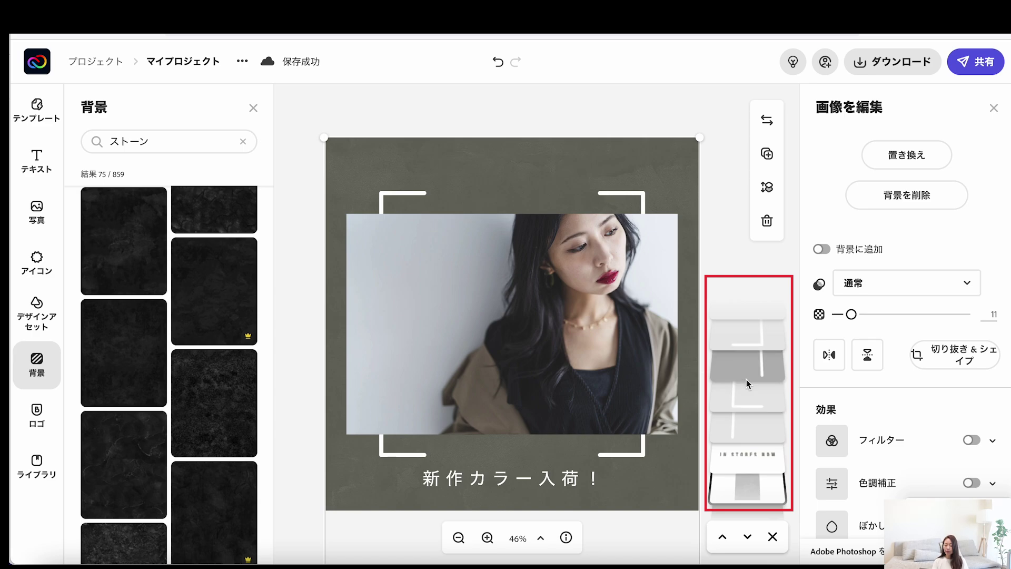
pyautogui.click(616, 194)
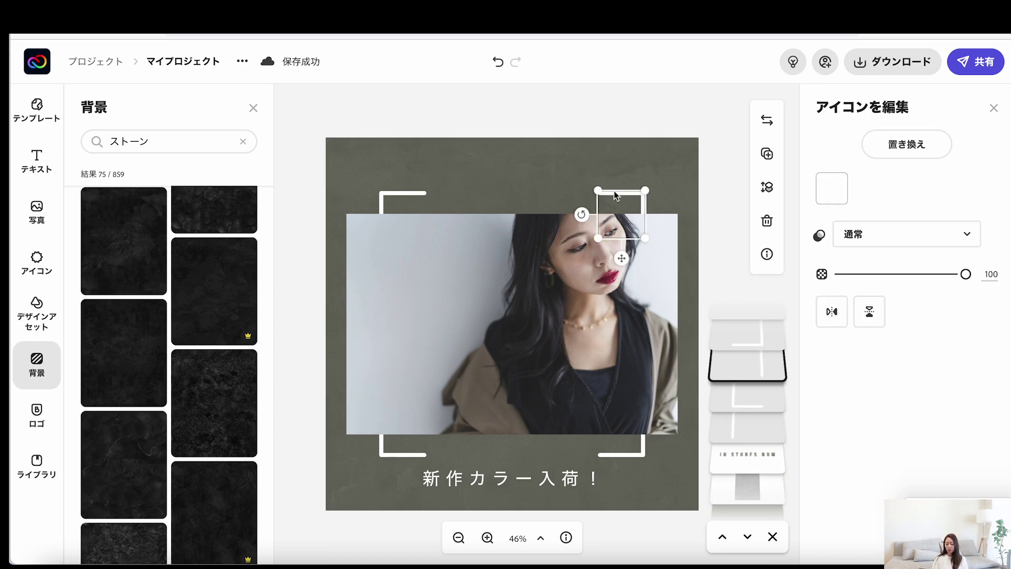
# Step: Raise the top-right, middle and bottom-left corner bracket layers above the photo
pyautogui.scroll(2, 767, 401)
pyautogui.moveTo(770, 418); pyautogui.dragTo(764, 311)
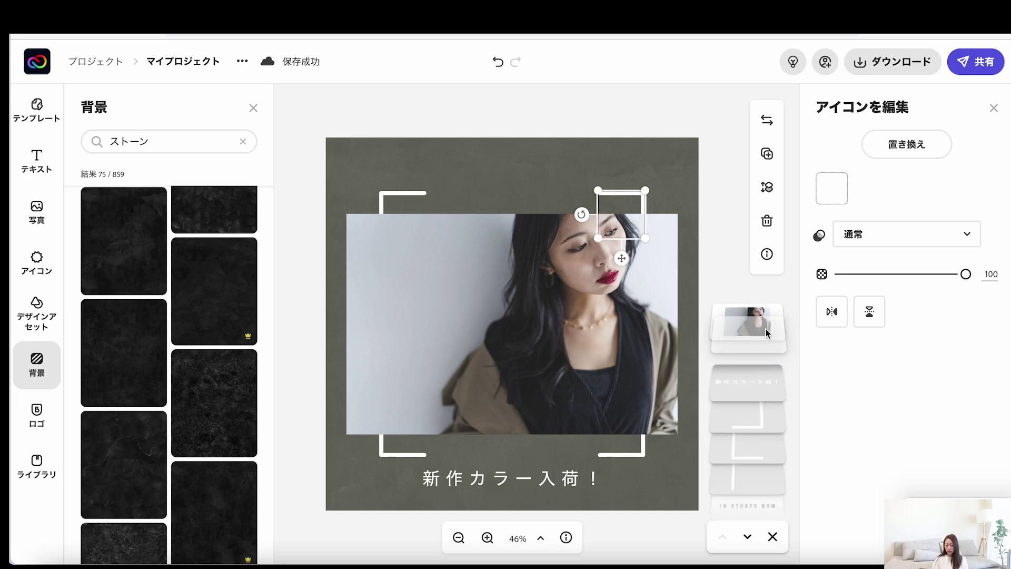
pyautogui.click(691, 211)
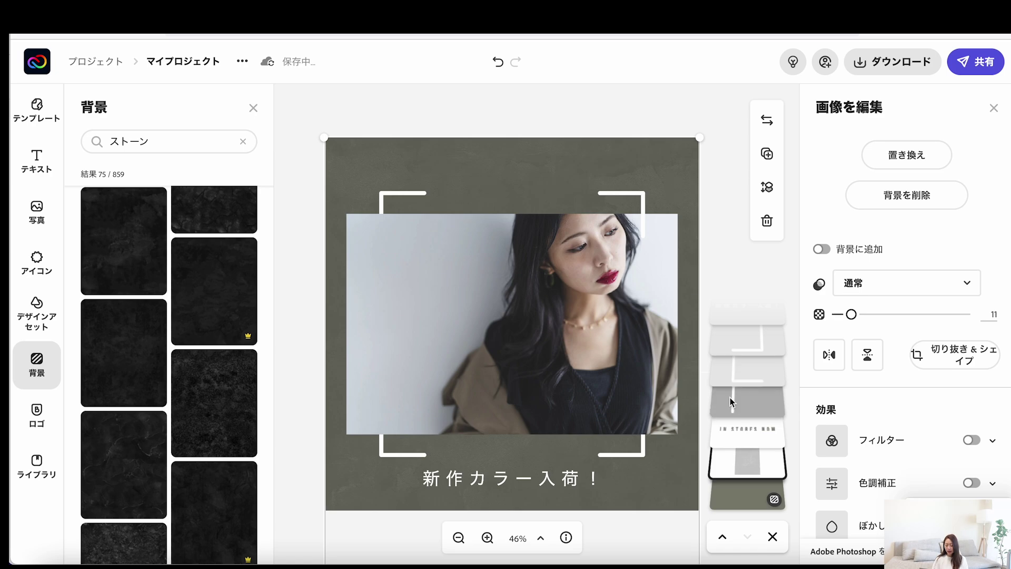
pyautogui.click(738, 407)
pyautogui.moveTo(737, 408)
pyautogui.mouseDown()
pyautogui.moveTo(737, 316)
pyautogui.moveTo(735, 347)
pyautogui.moveTo(756, 352)
pyautogui.moveTo(754, 339)
pyautogui.mouseUp()
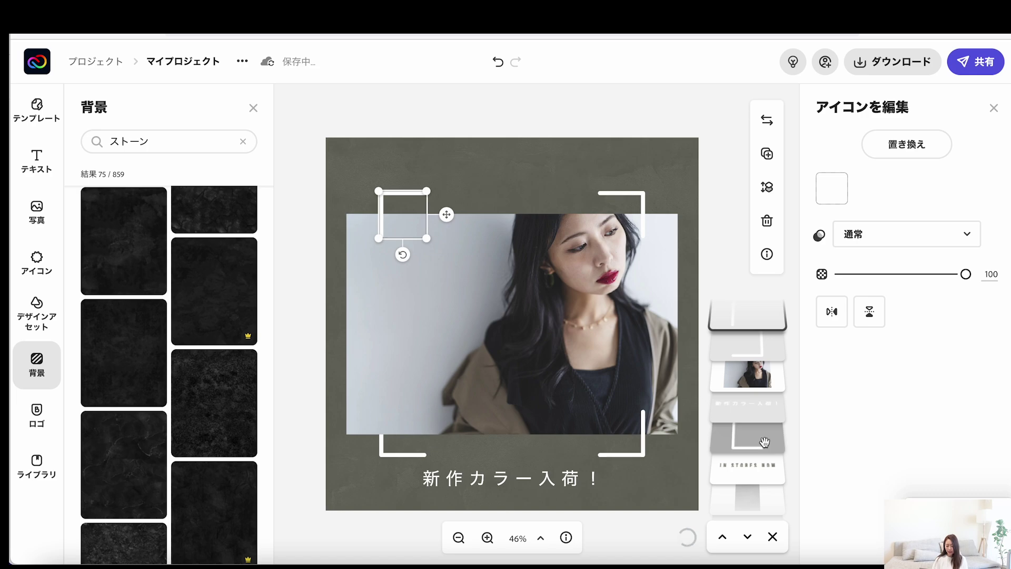
pyautogui.moveTo(765, 442); pyautogui.dragTo(759, 375)
pyautogui.click(721, 270)
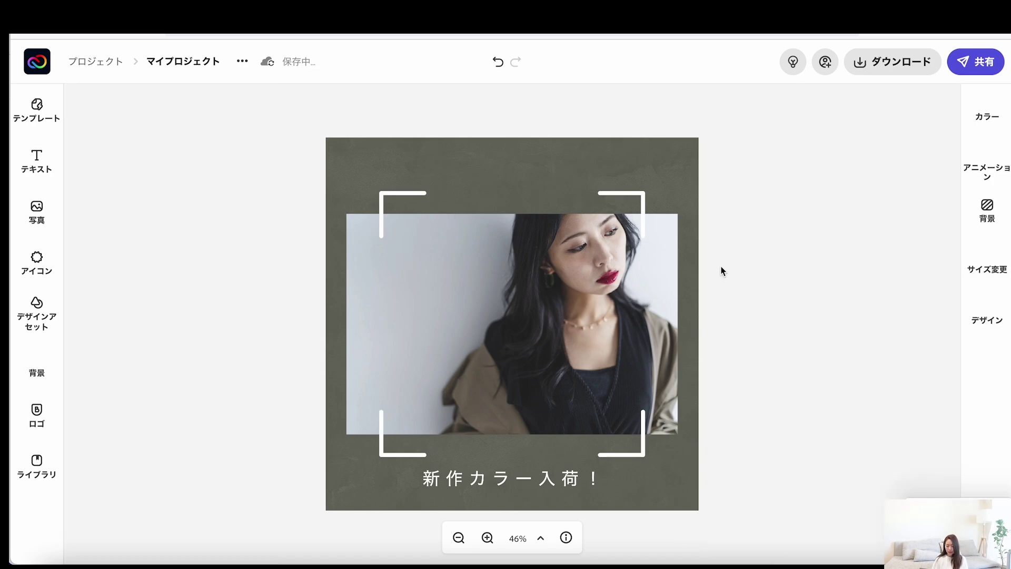
pyautogui.click(667, 357)
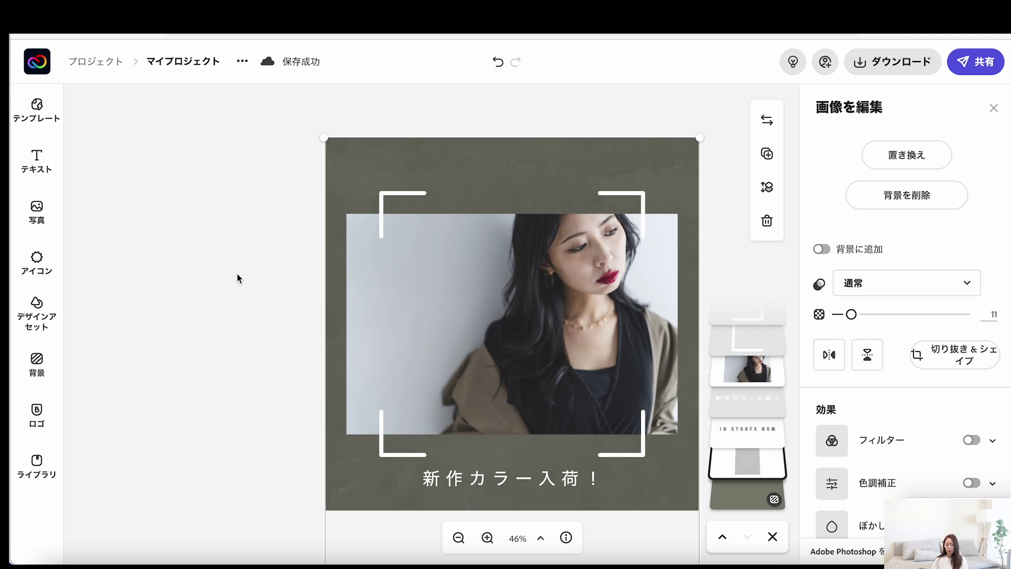
pyautogui.click(244, 191)
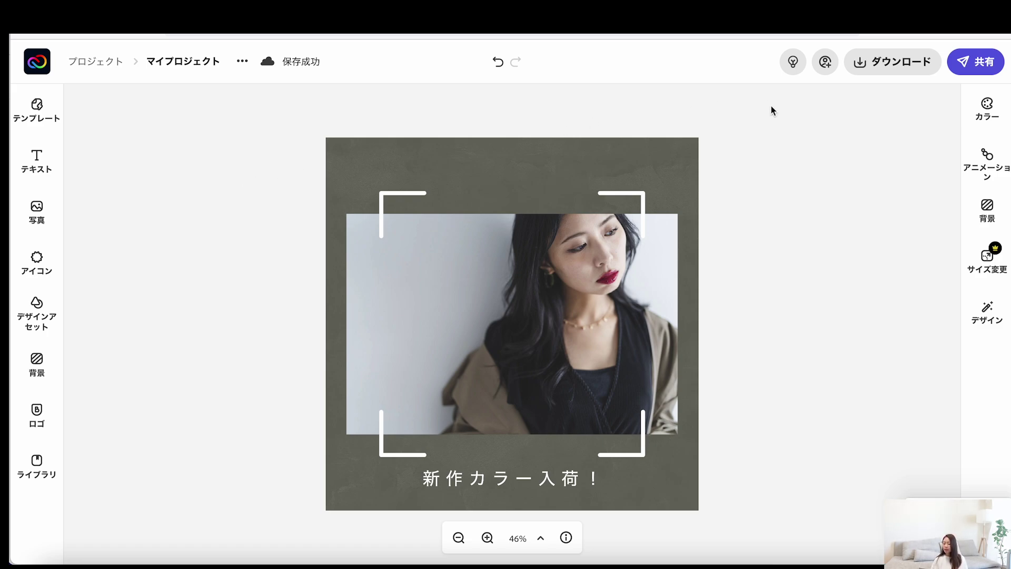
pyautogui.click(986, 114)
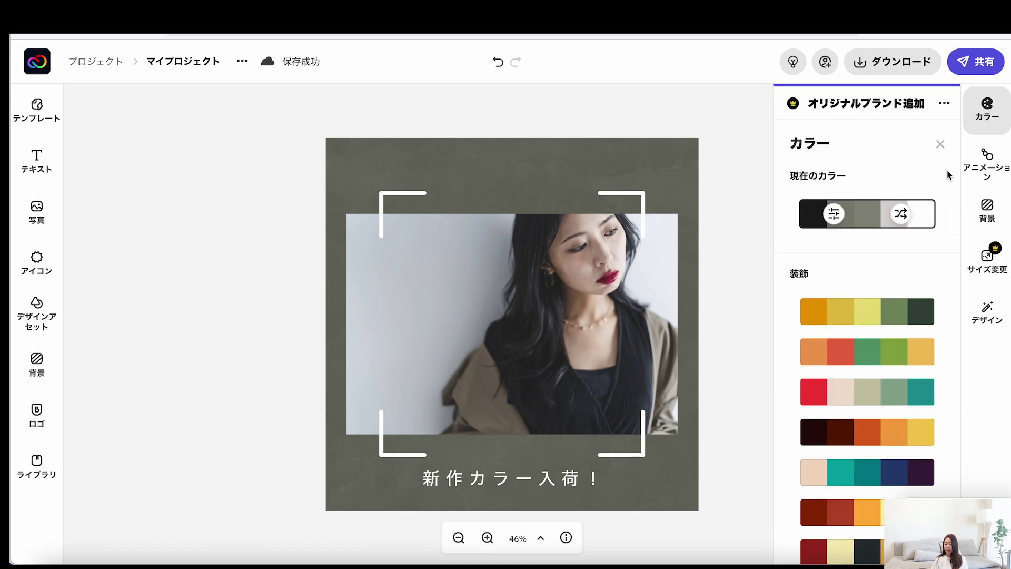
# Step: Shuffle the colours six times, then try dark green/yellow, orange/green and red/teal palettes
pyautogui.click(907, 217)
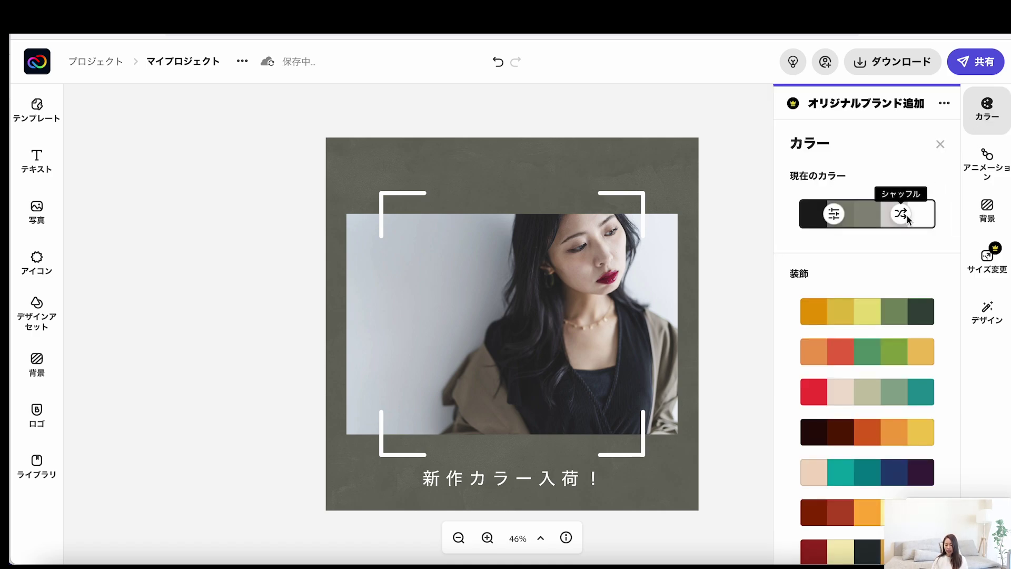
pyautogui.click(907, 218)
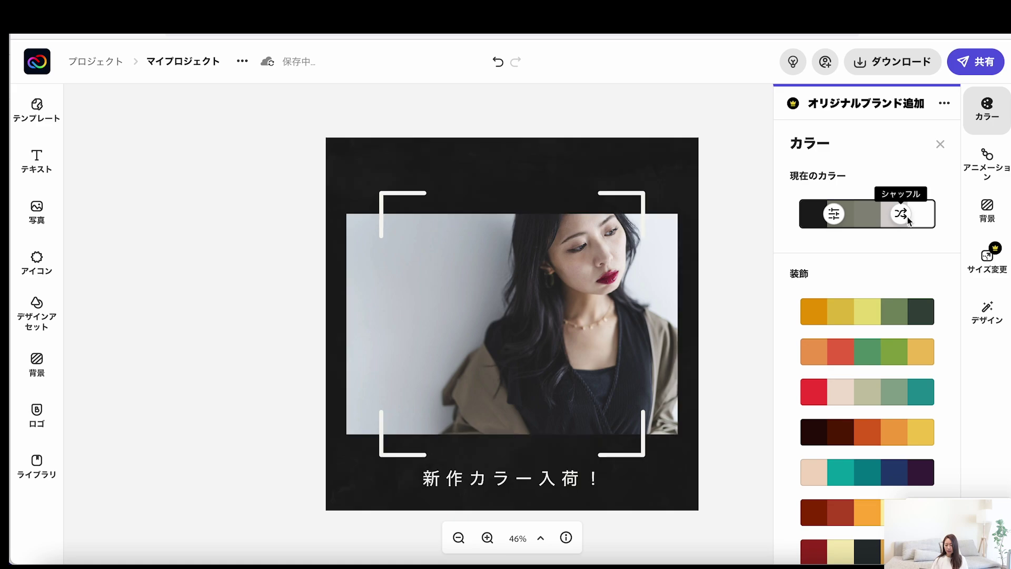
pyautogui.click(907, 218)
pyautogui.click(907, 217)
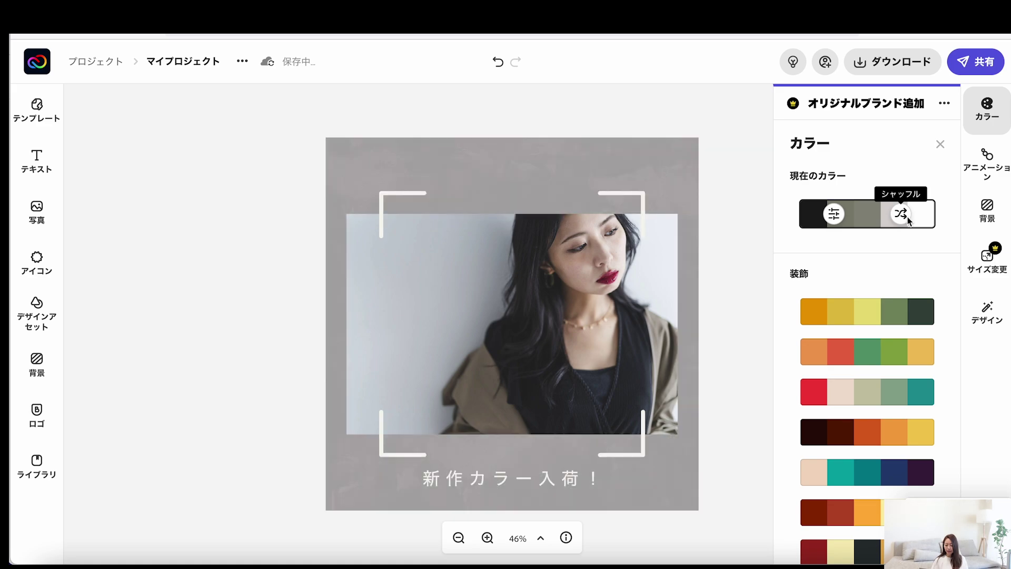
pyautogui.click(907, 219)
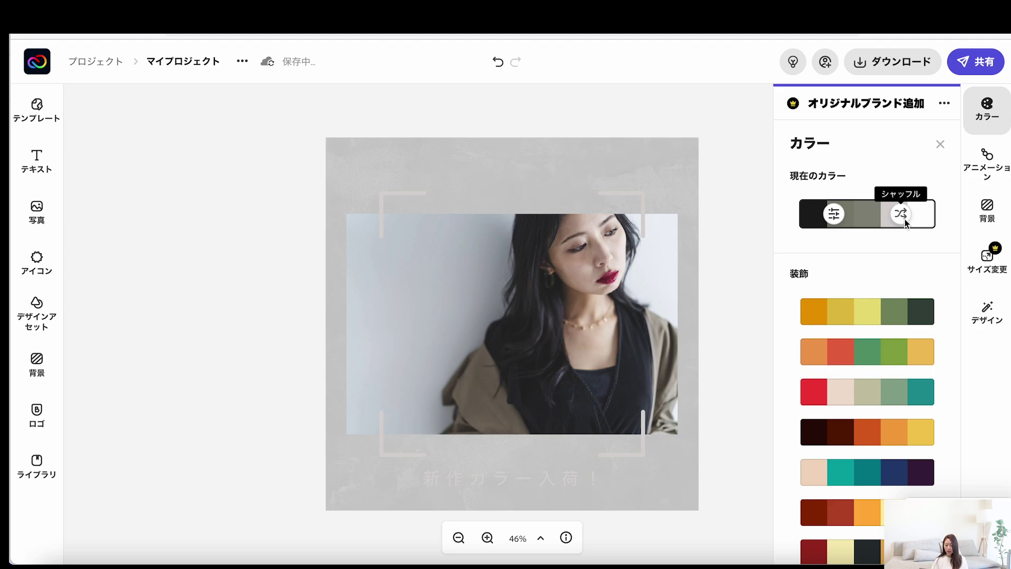
pyautogui.click(907, 219)
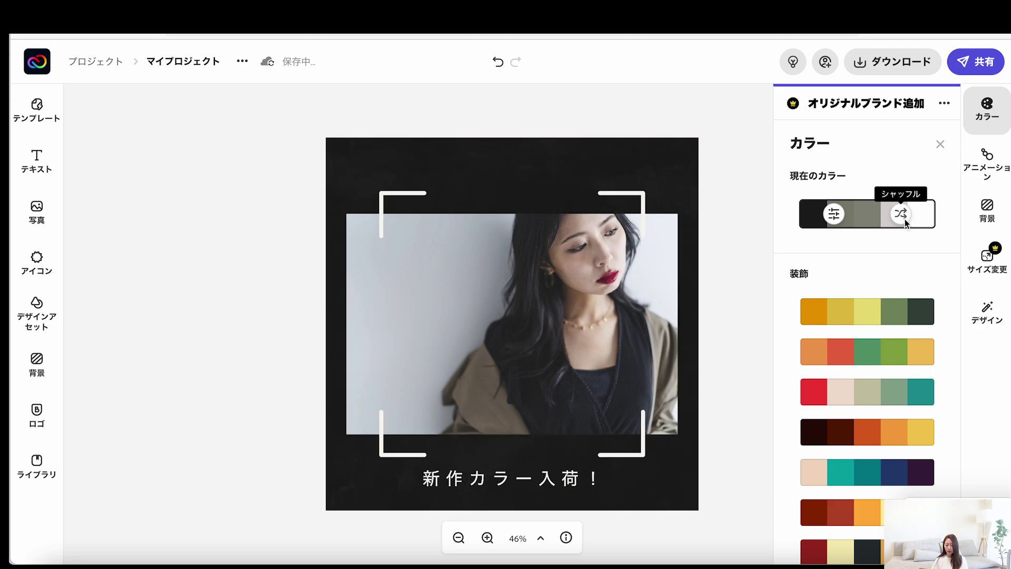
pyautogui.click(900, 308)
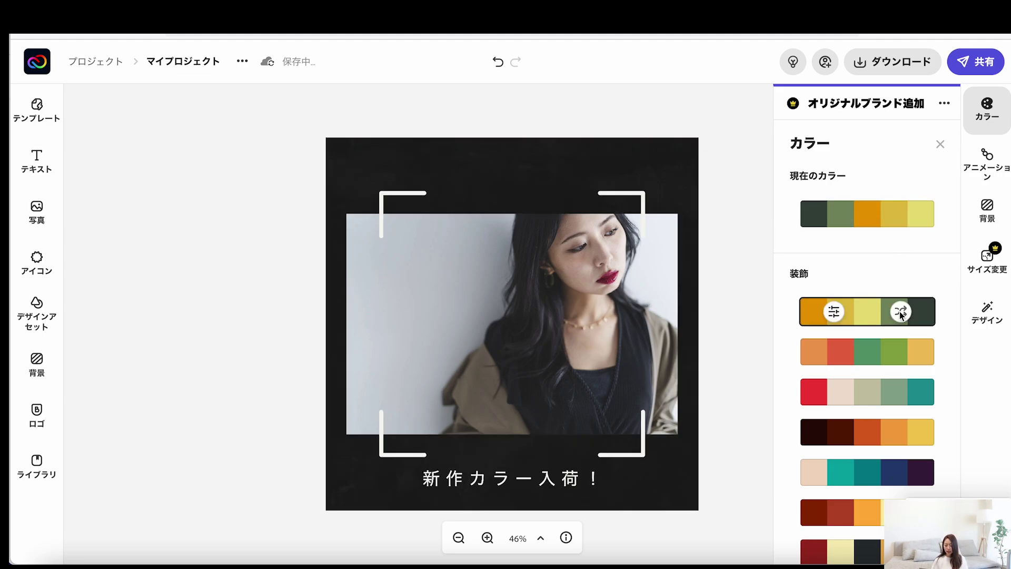
pyautogui.click(902, 353)
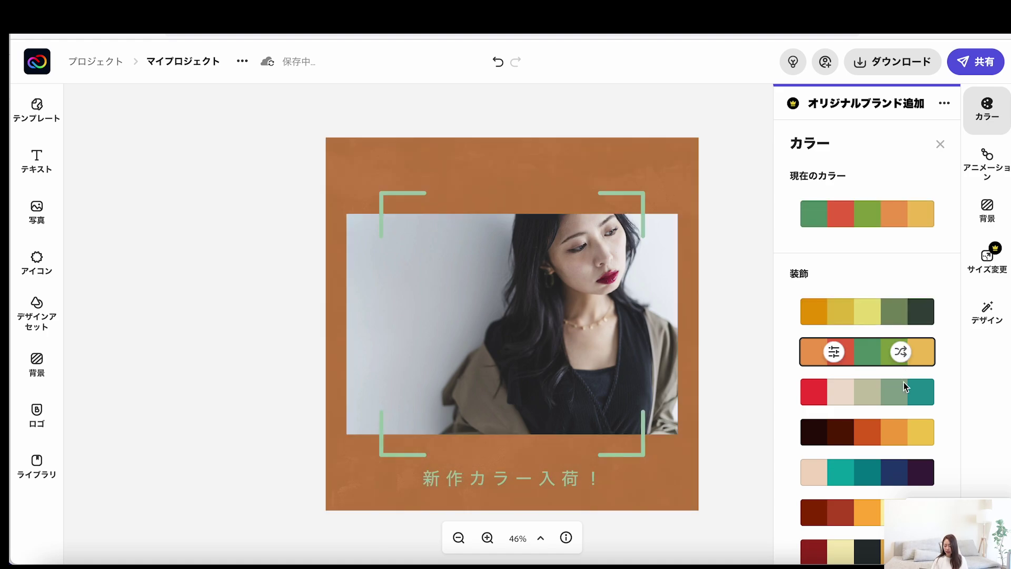
pyautogui.click(905, 397)
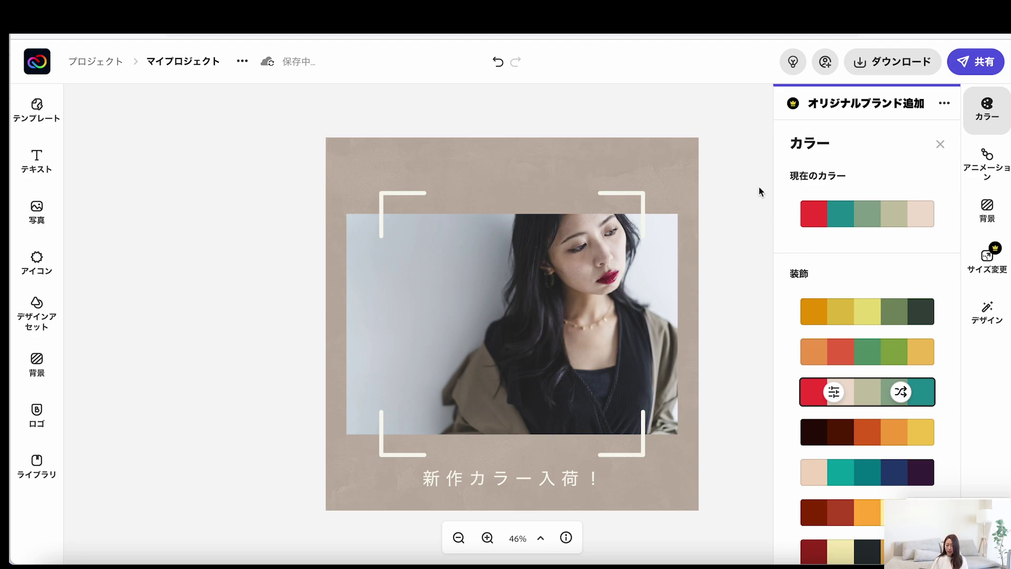
# Step: Undo six colour changes back to the grey scheme and close the colour options
pyautogui.click(497, 62)
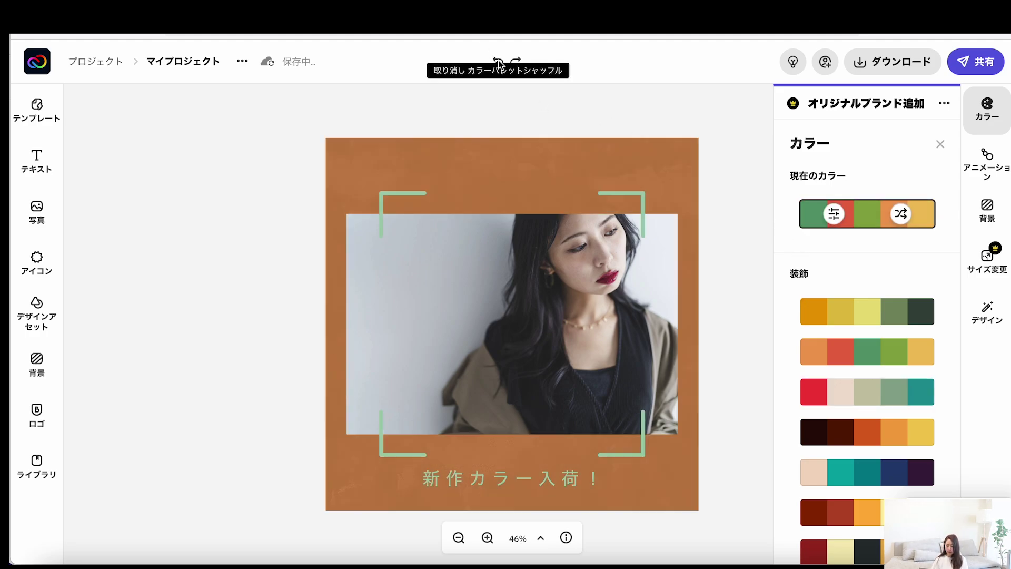
pyautogui.click(498, 63)
pyautogui.click(498, 62)
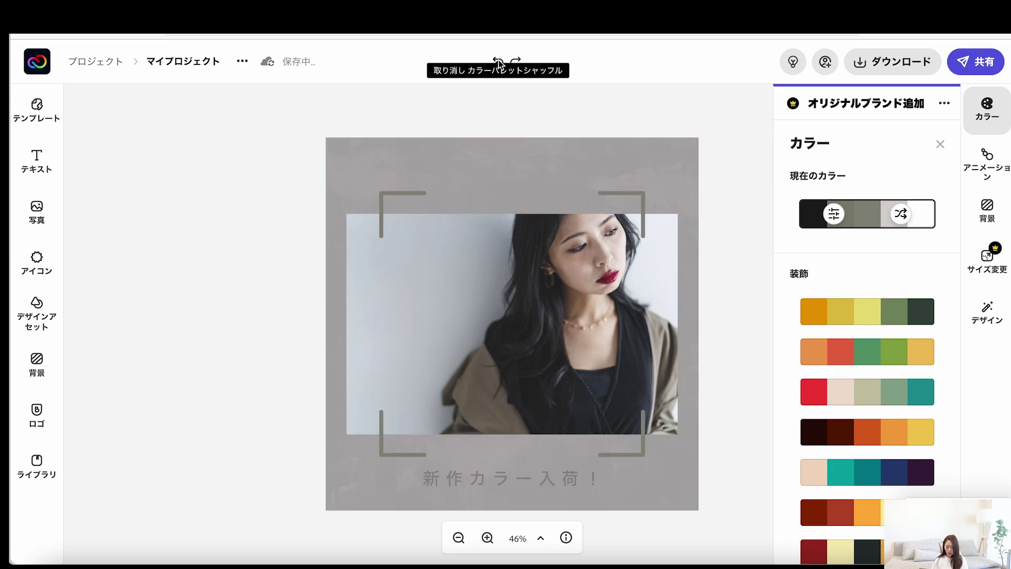
pyautogui.click(497, 62)
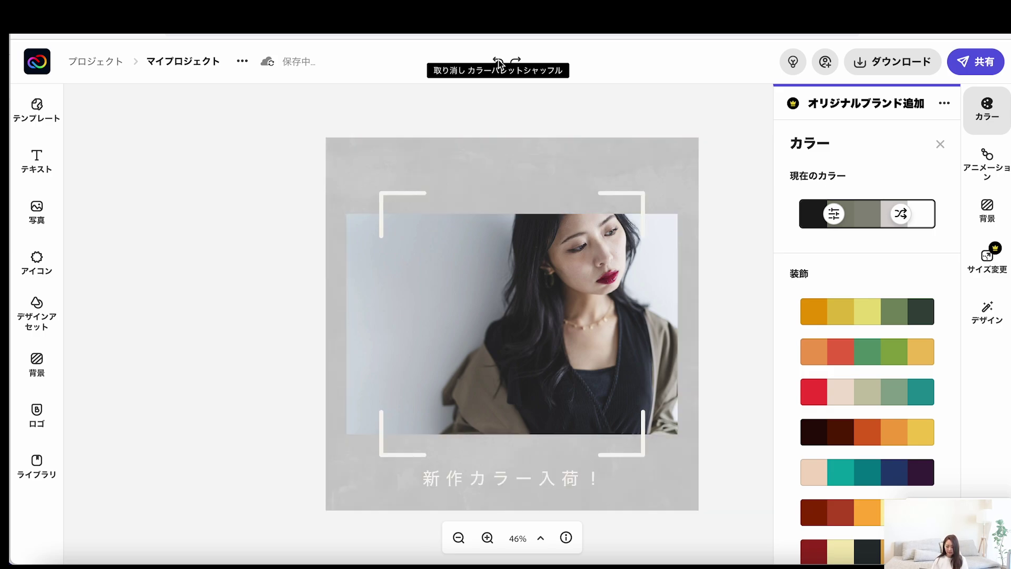
pyautogui.click(497, 63)
pyautogui.click(498, 62)
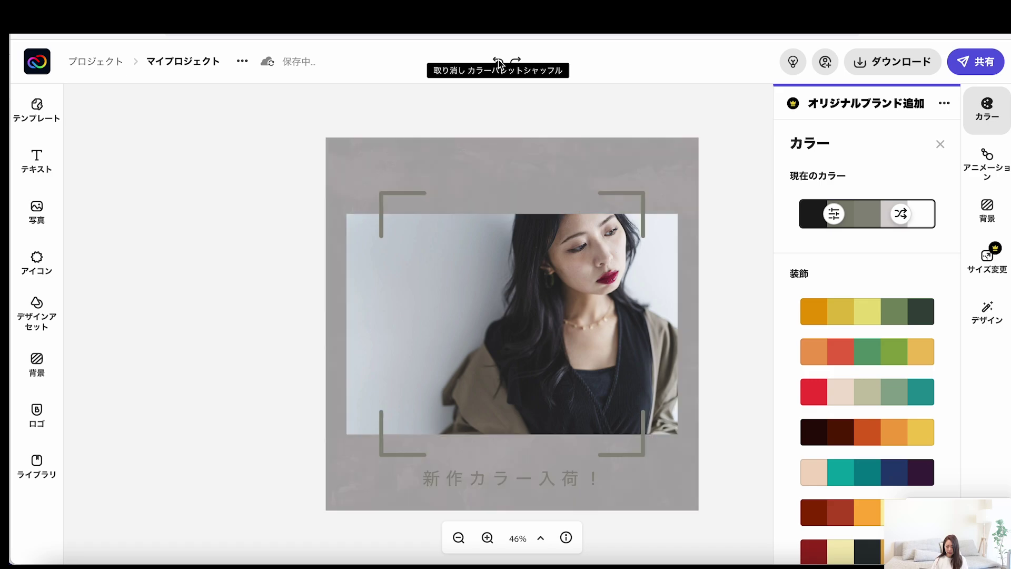
pyautogui.click(732, 174)
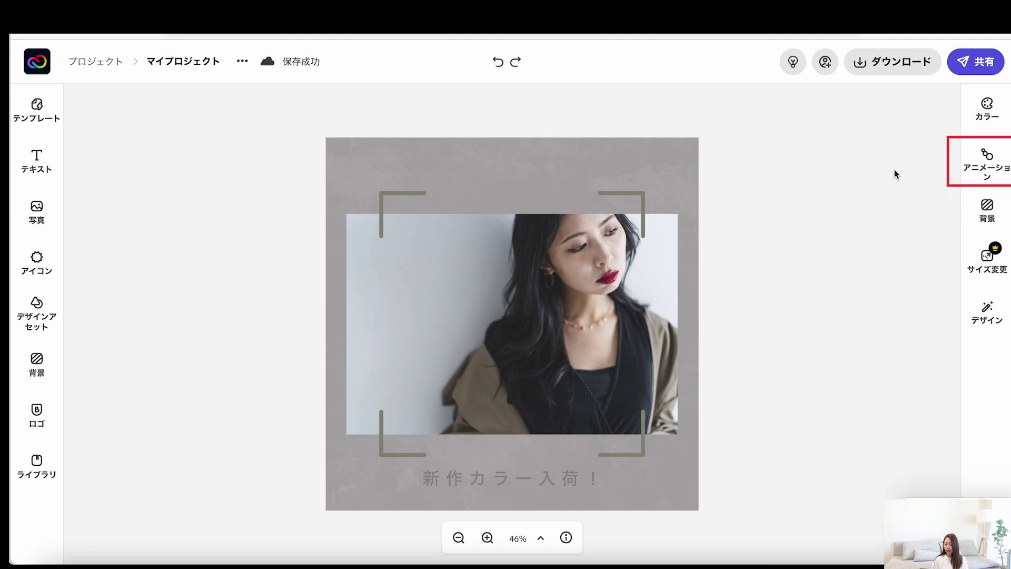
pyautogui.click(982, 162)
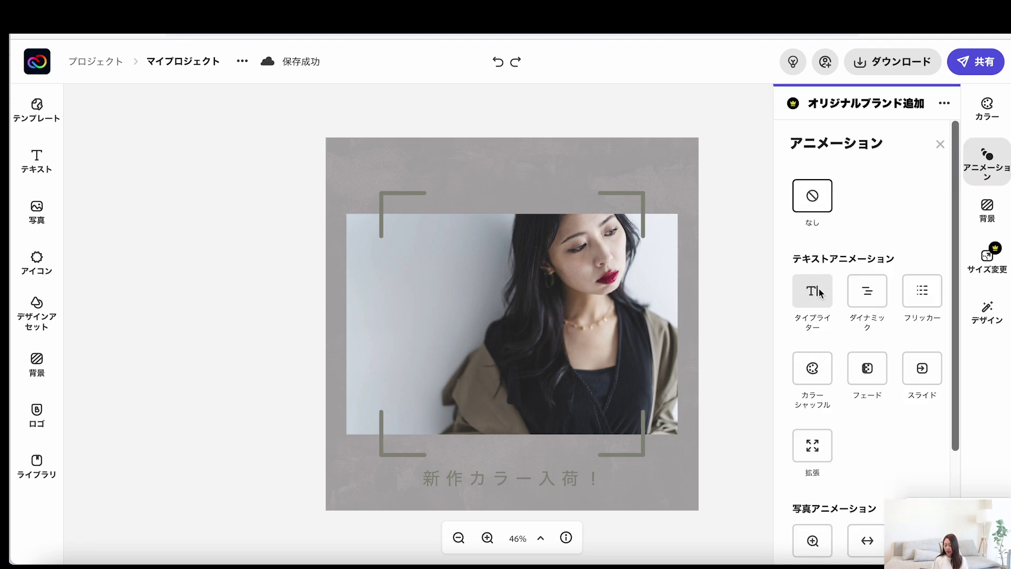
# Step: Preview the Typewriter, Dynamic and second Flicker text animations on the caption
pyautogui.click(818, 294)
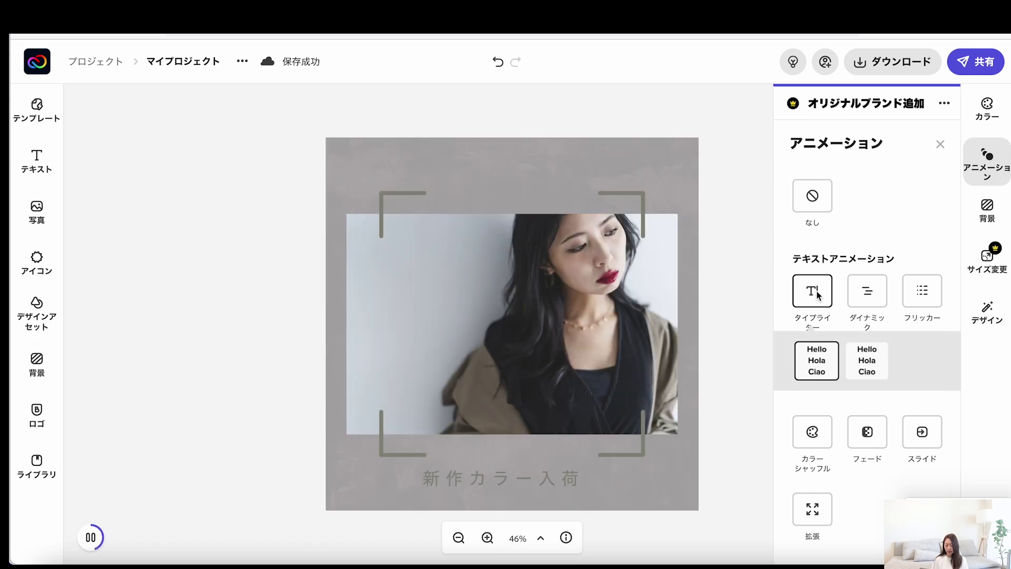
pyautogui.click(864, 298)
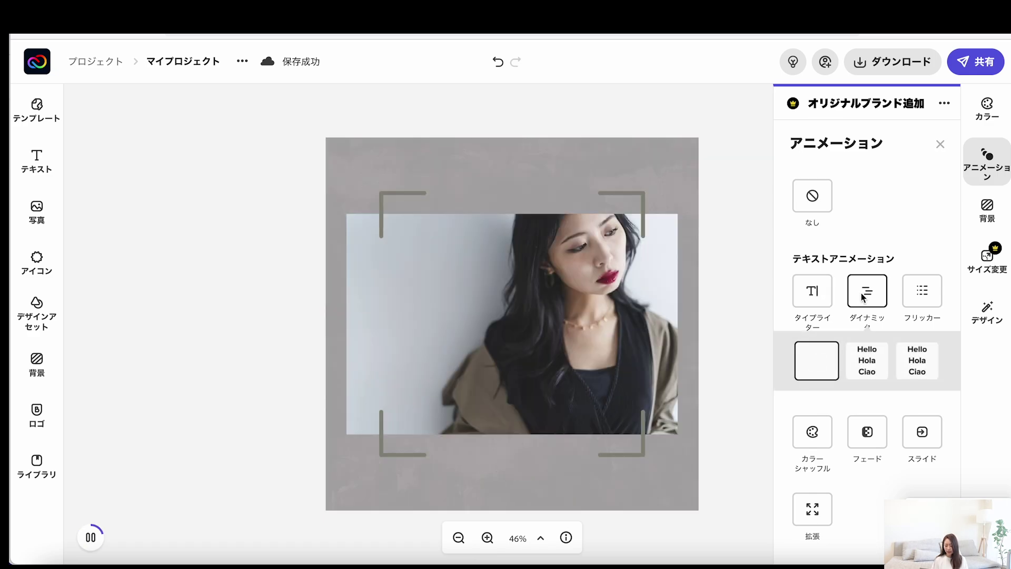
pyautogui.click(916, 303)
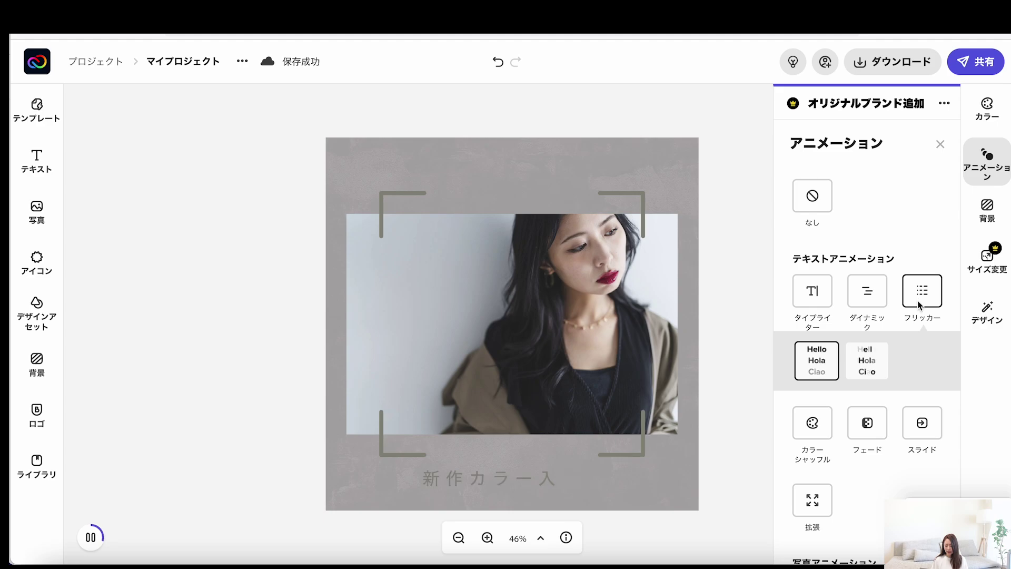
pyautogui.click(872, 359)
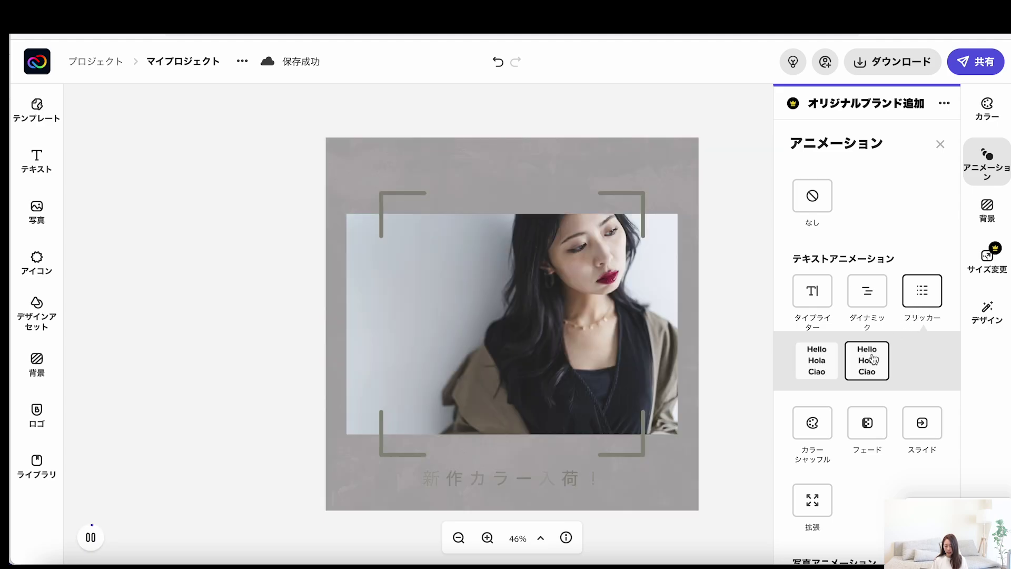
pyautogui.scroll(-2, 864, 353)
# Step: Give the caption the dark Color Shuffle animation and add a zoom animation to the photo
pyautogui.click(811, 327)
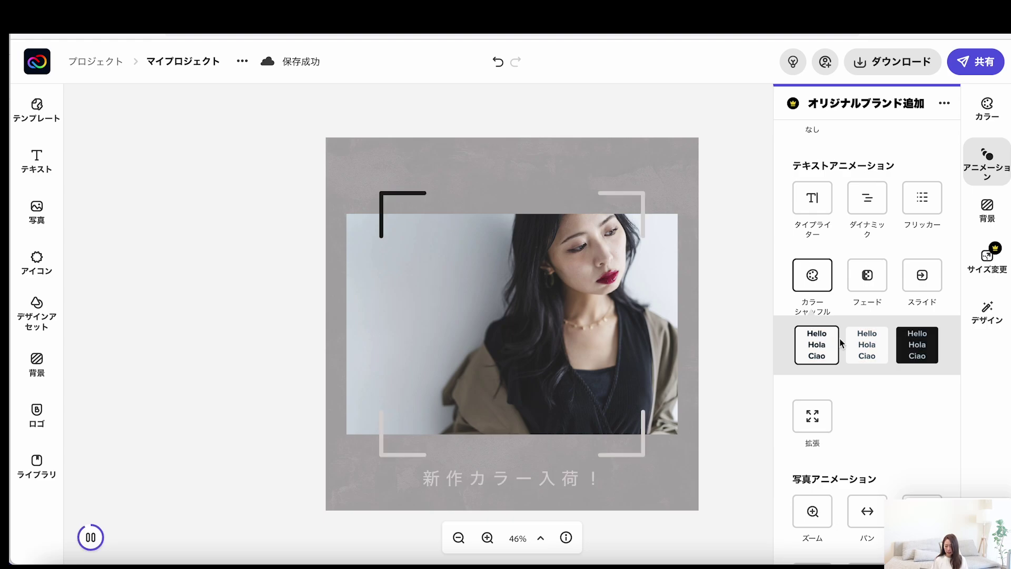
pyautogui.click(919, 351)
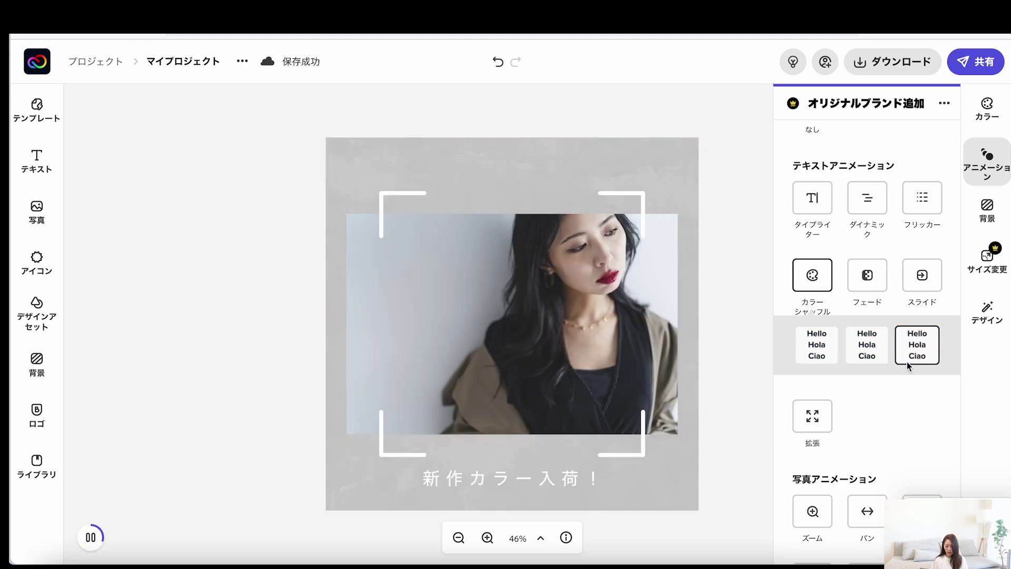
pyautogui.scroll(-2, 895, 375)
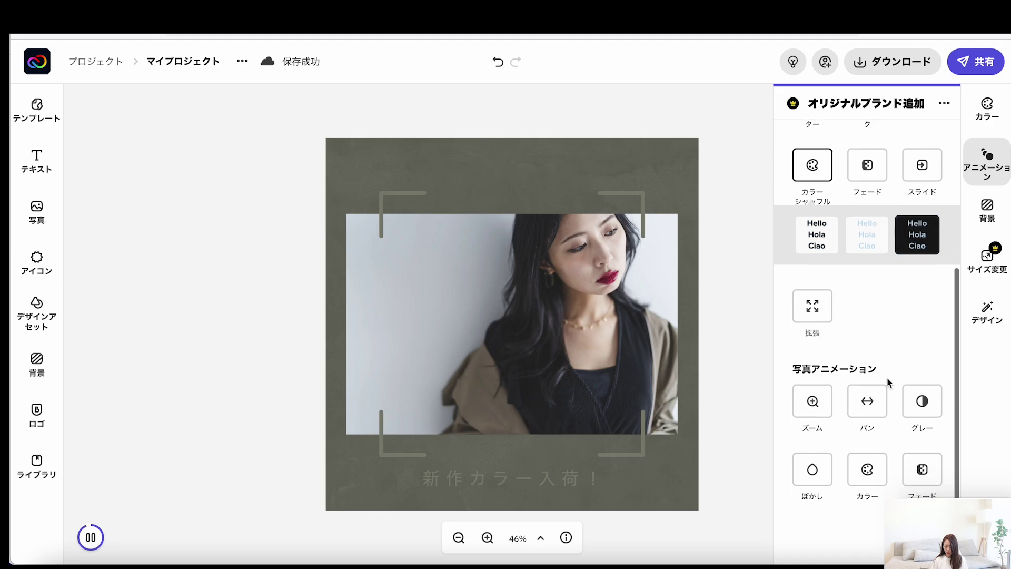
pyautogui.click(829, 402)
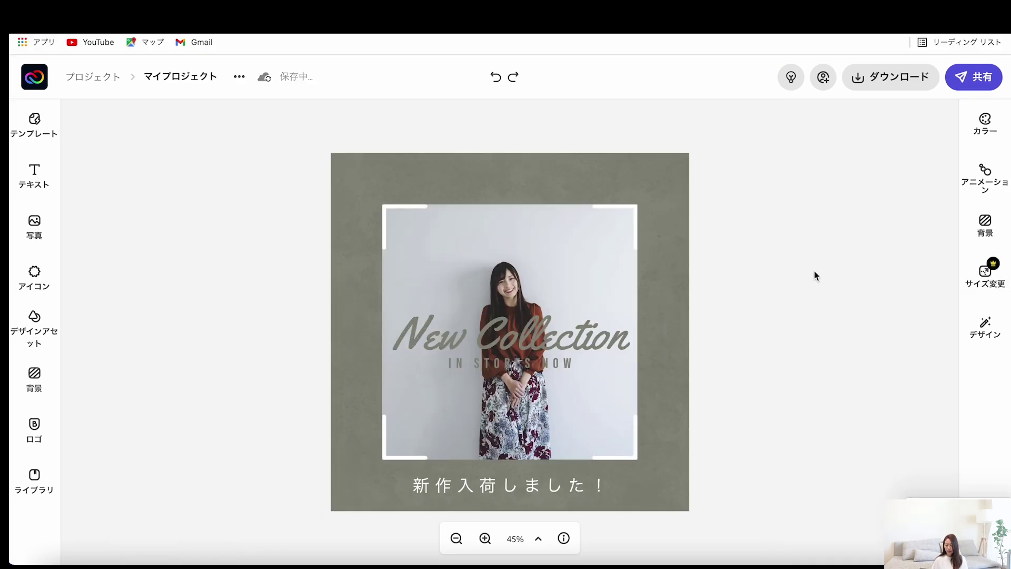
pyautogui.click(990, 279)
# Step: Resize the design to the Instagram landscape post preset (1080 x 566)
pyautogui.scroll(-2, 931, 346)
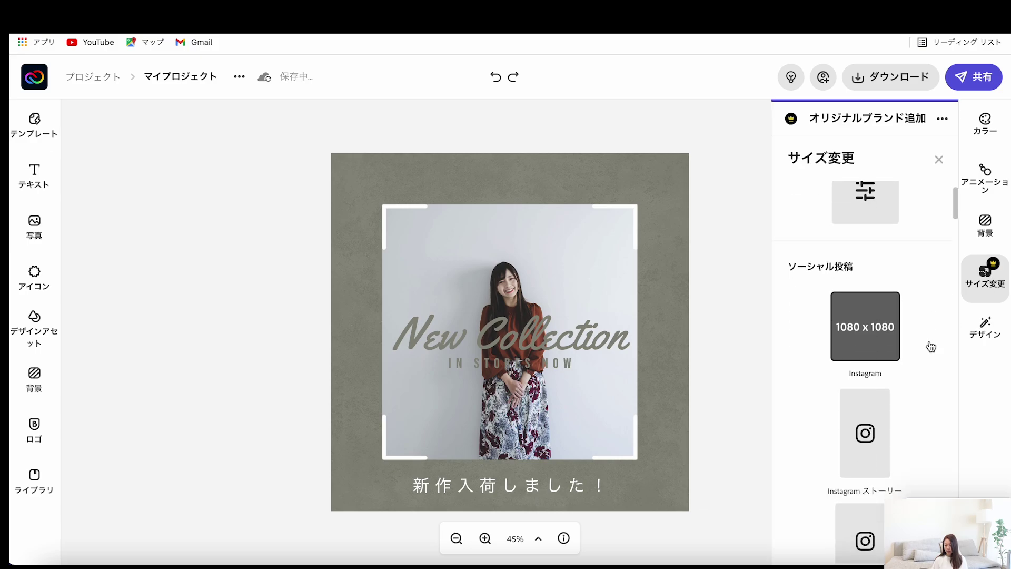
pyautogui.scroll(-2, 879, 374)
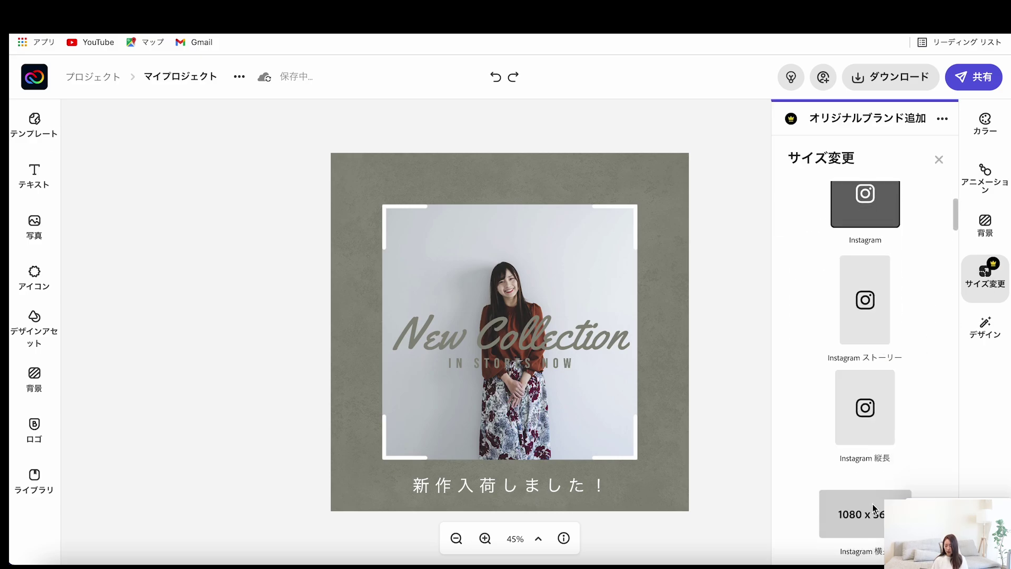
pyautogui.scroll(-1, 872, 514)
pyautogui.click(897, 459)
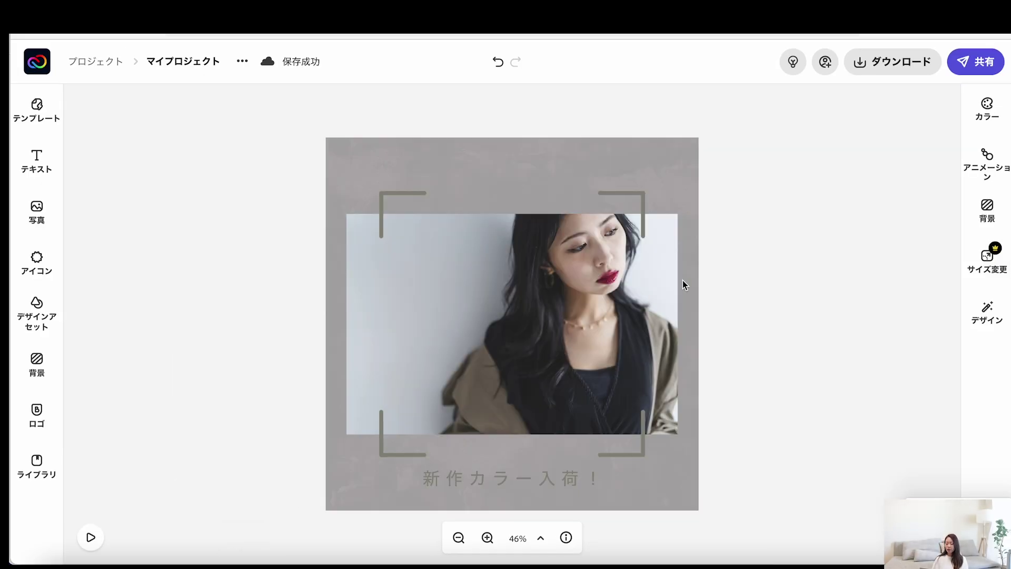
pyautogui.click(880, 67)
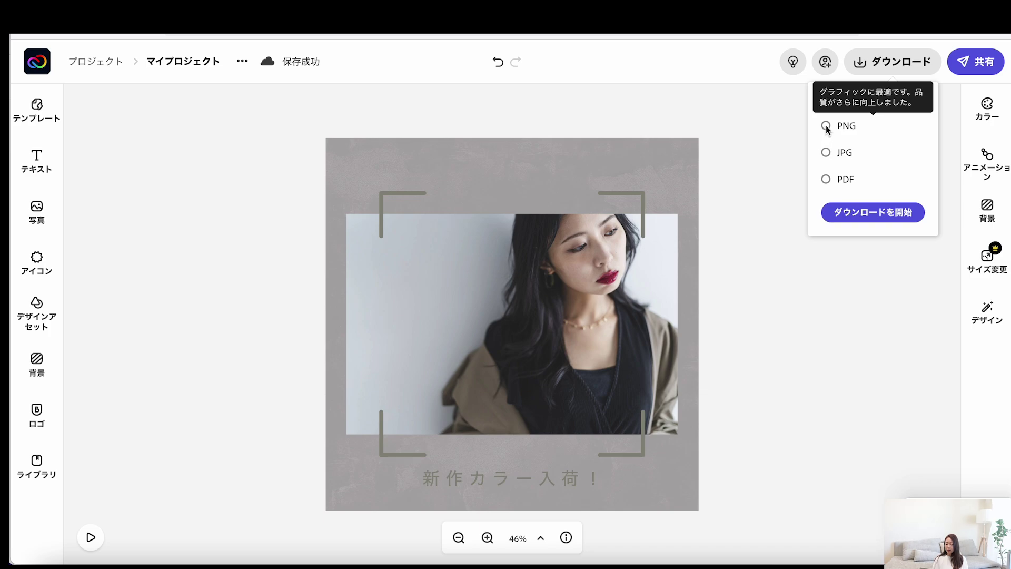
pyautogui.moveTo(840, 125)
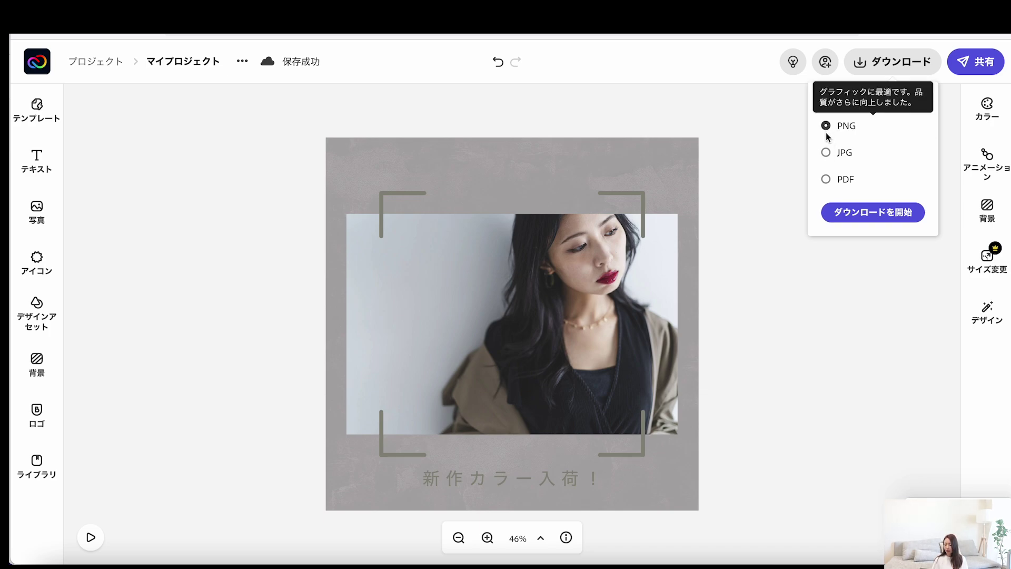
# Step: Download the grey salon post as a PNG with a solid background and save it
pyautogui.click(846, 211)
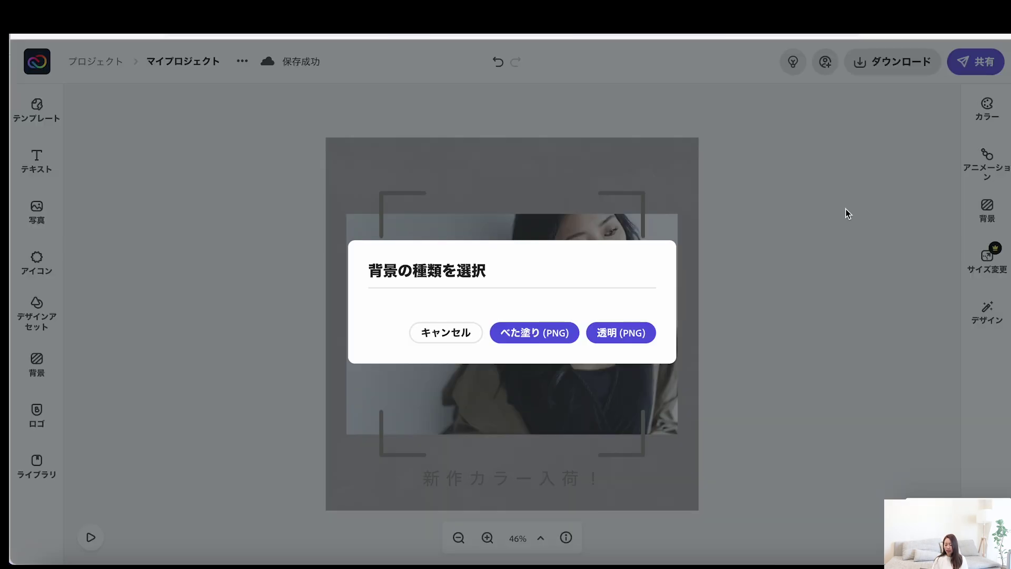
pyautogui.click(553, 334)
pyautogui.click(592, 368)
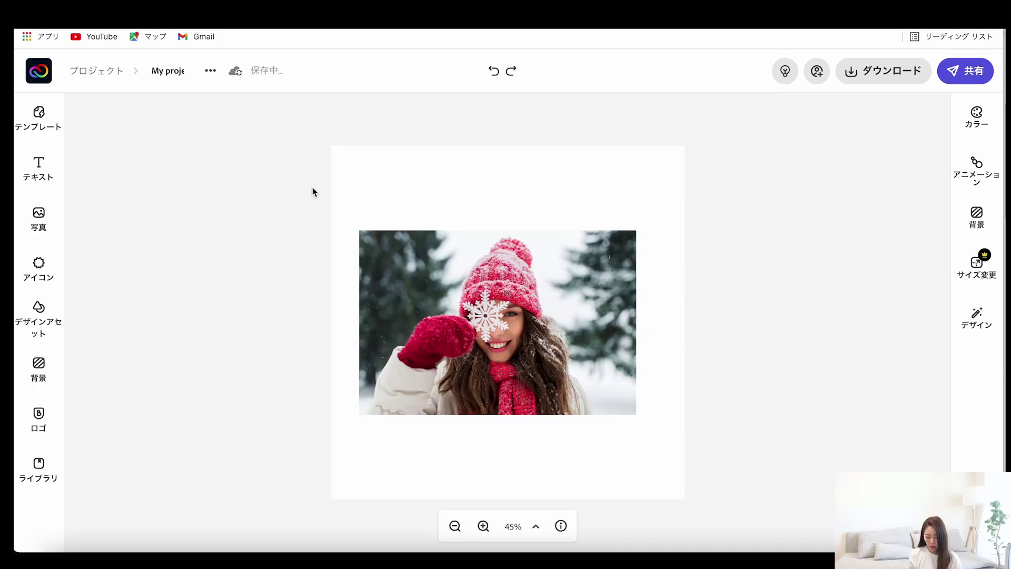
pyautogui.click(429, 279)
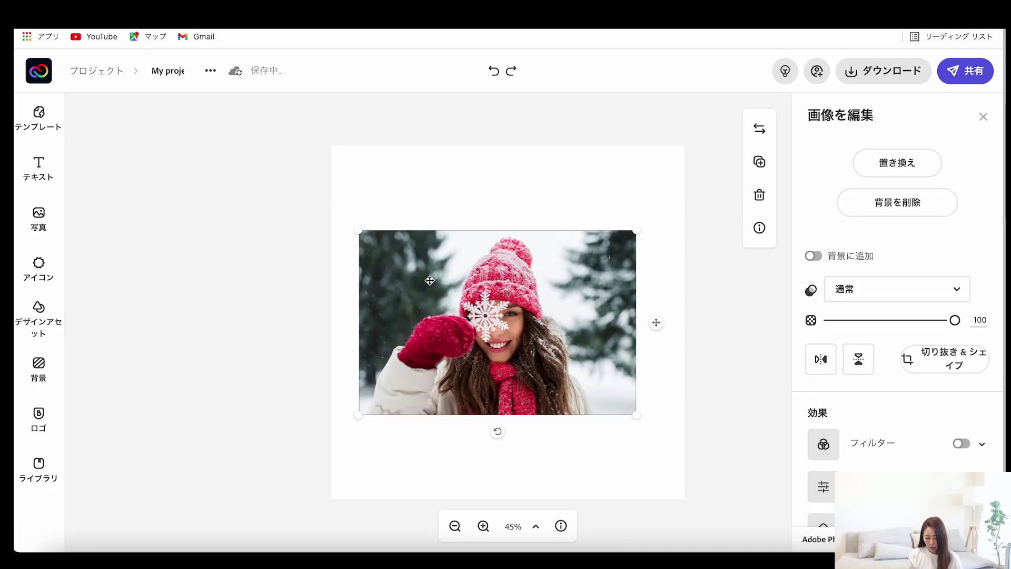
# Step: Cut the winter-hat woman out of her background and enlarge the photo slightly upward
pyautogui.click(872, 205)
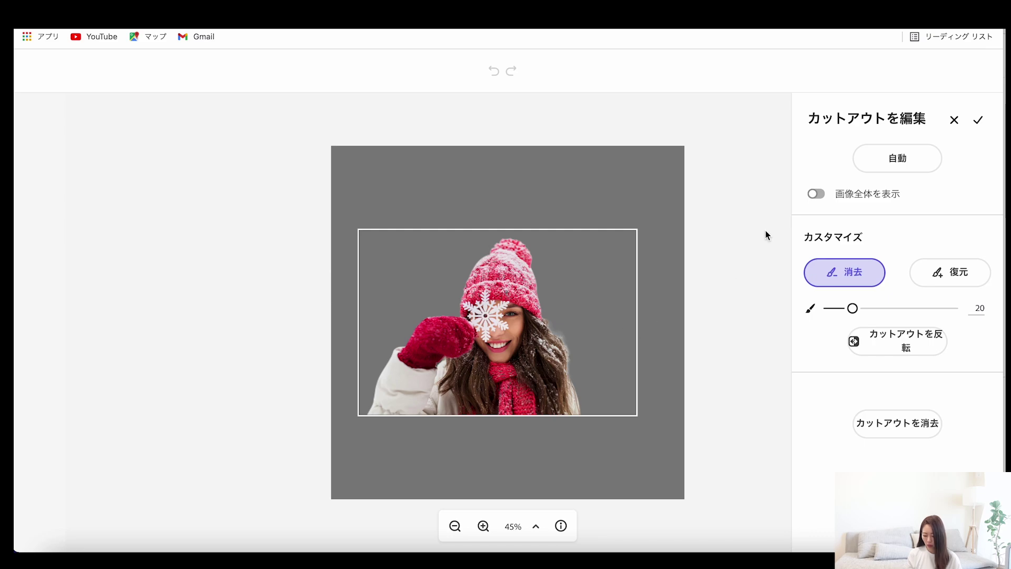
pyautogui.click(979, 120)
pyautogui.moveTo(580, 408); pyautogui.dragTo(656, 473)
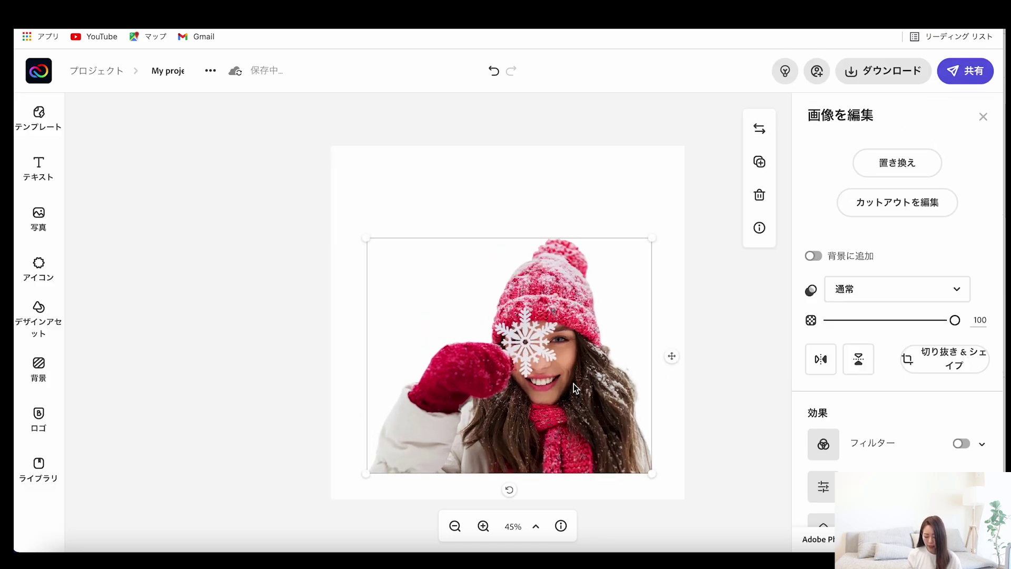
pyautogui.moveTo(574, 383); pyautogui.dragTo(572, 374)
pyautogui.click(747, 379)
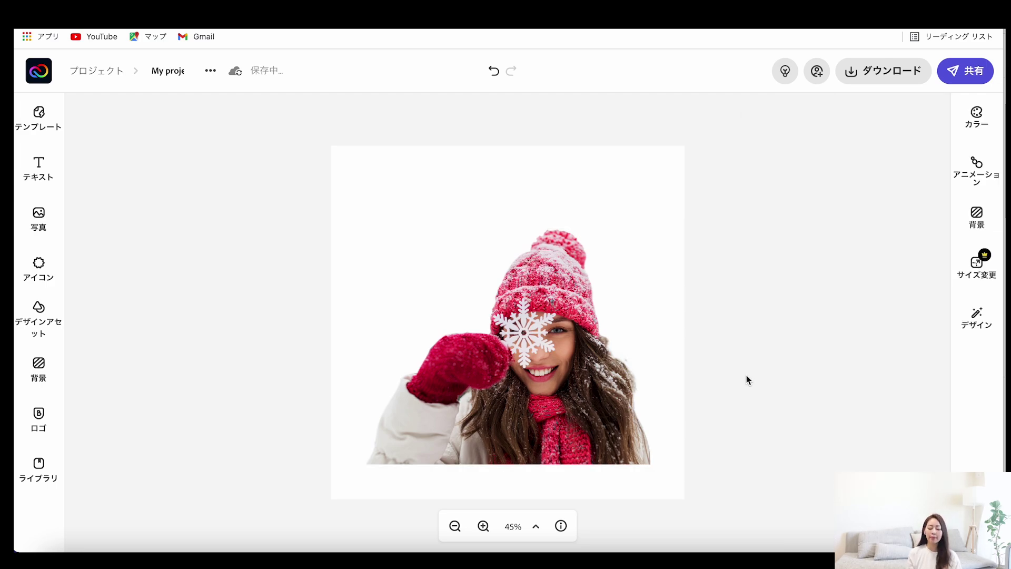
# Step: Download the design as a transparent (透明) PNG and open the downloaded file
pyautogui.click(864, 71)
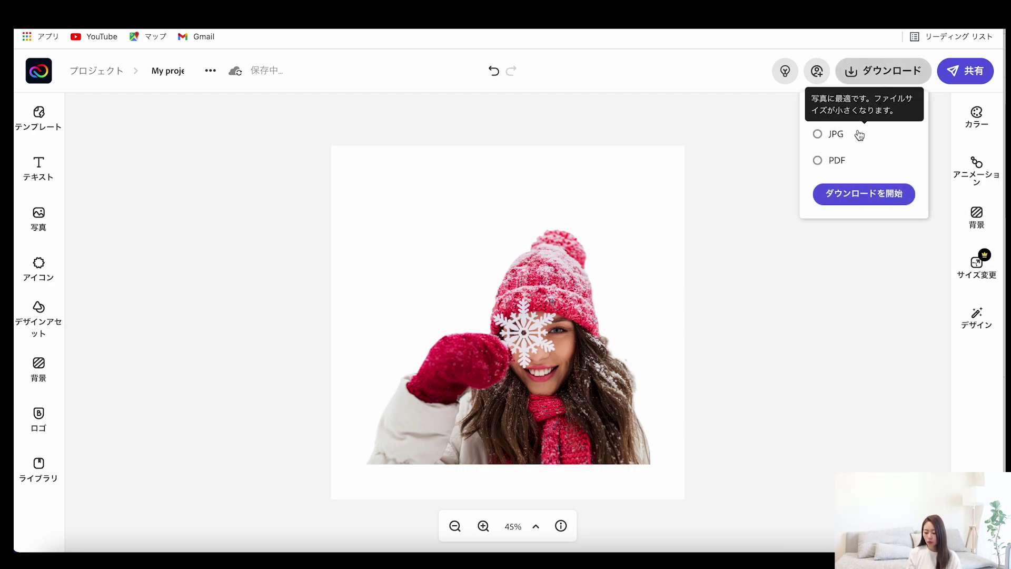
pyautogui.click(864, 195)
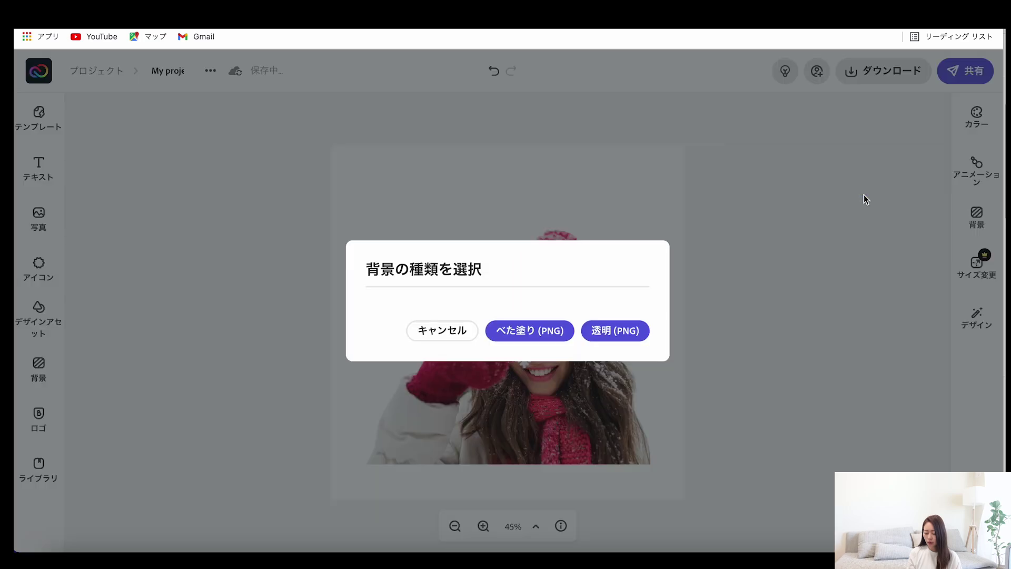
pyautogui.click(625, 332)
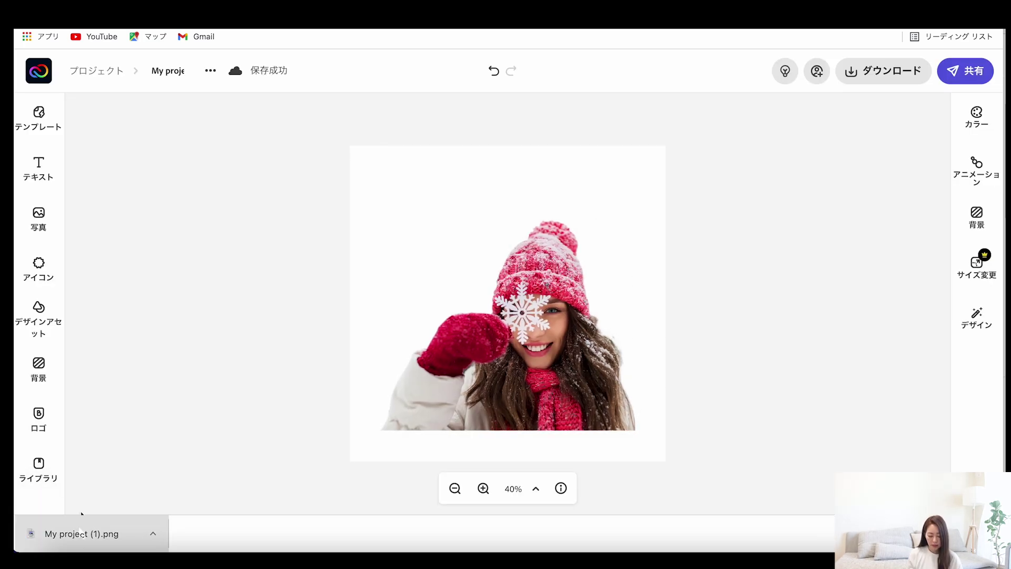
pyautogui.click(79, 534)
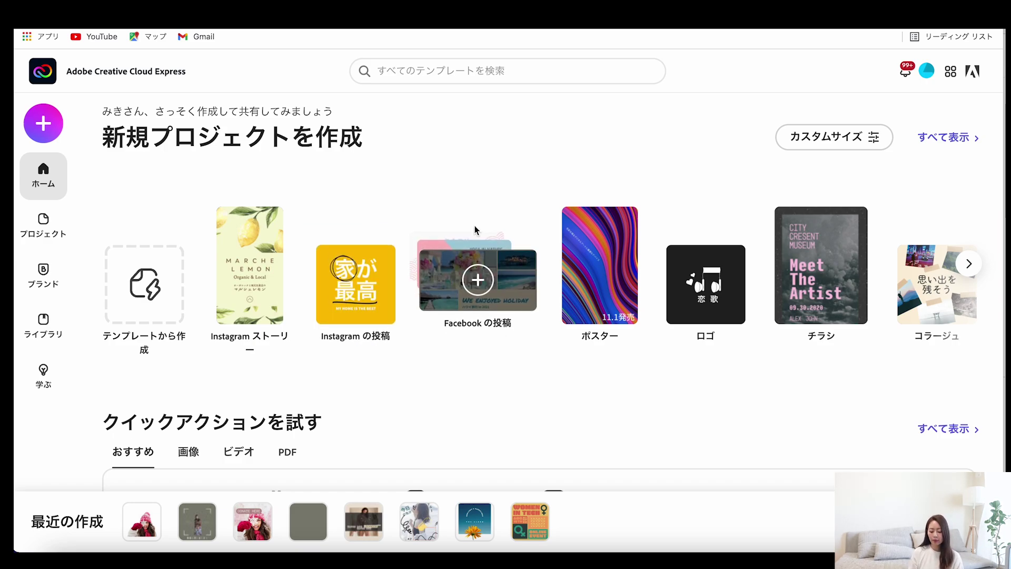
# Step: Show the ビデオ quick actions under クイックアクションを試す and open Trim Video
pyautogui.scroll(-3, 466, 242)
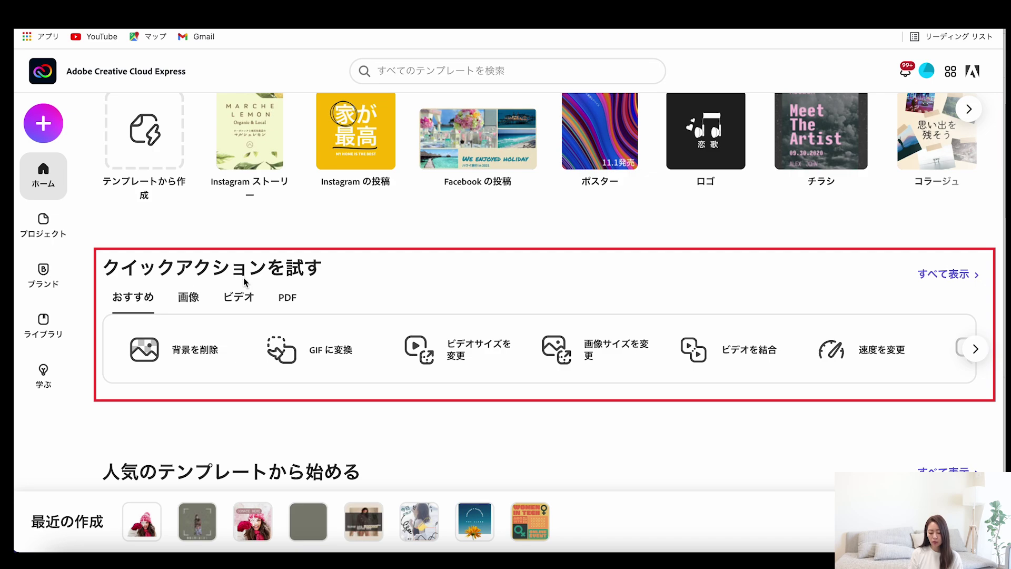
pyautogui.click(243, 298)
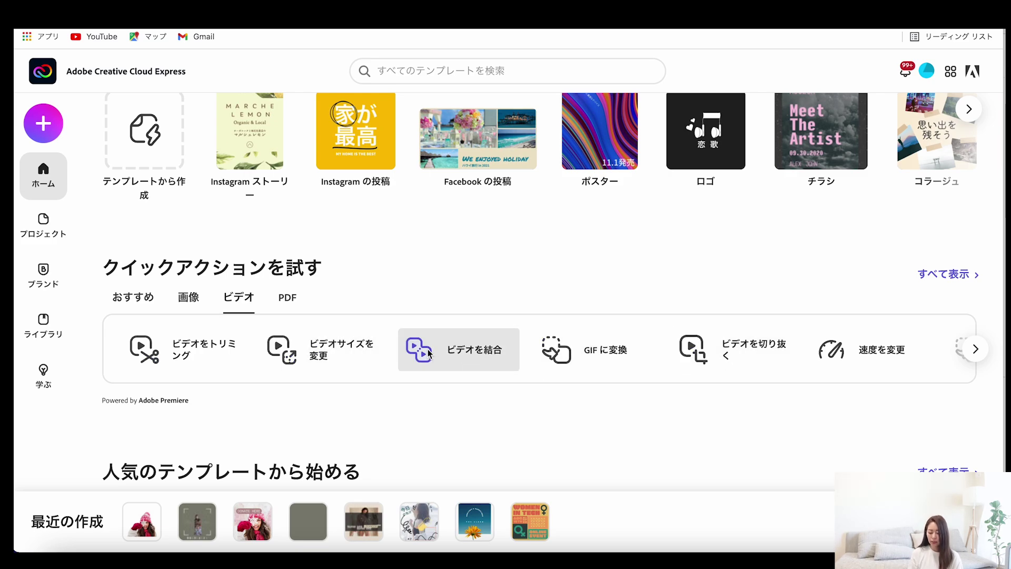
pyautogui.click(204, 344)
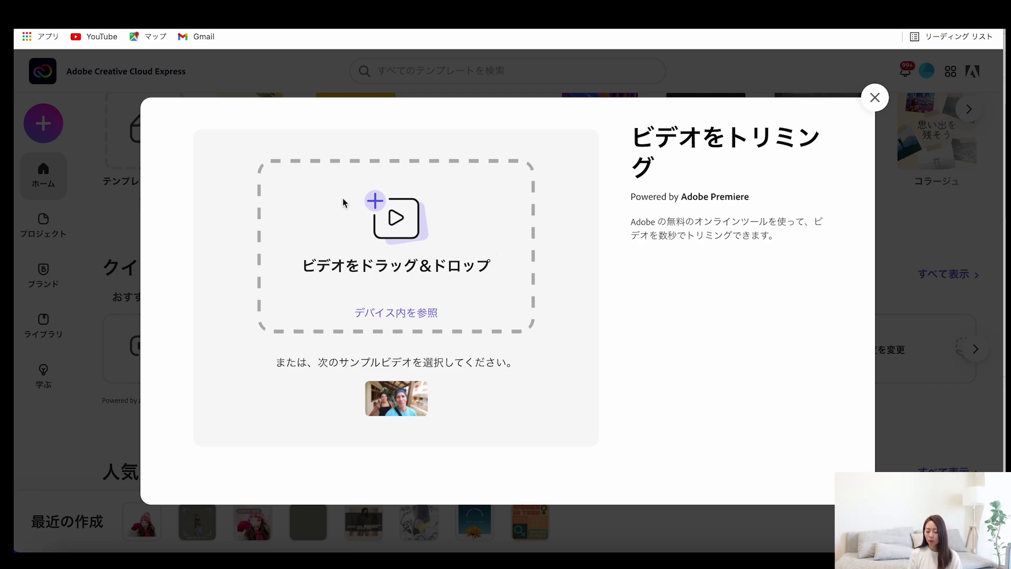
# Step: Trim the sample video to run from 00:00.77 to 00:07.08
pyautogui.click(391, 396)
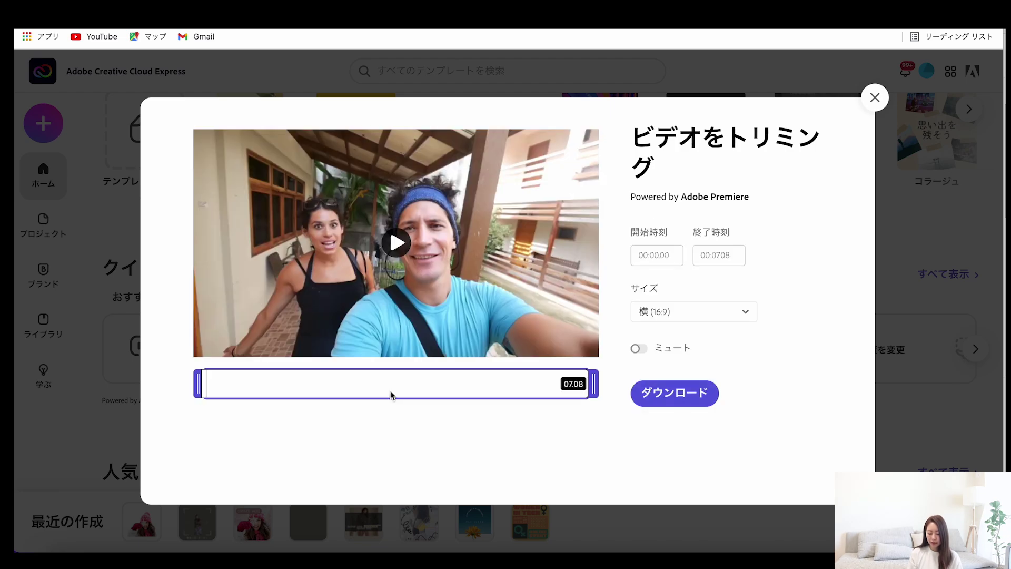
pyautogui.moveTo(199, 383); pyautogui.dragTo(240, 384)
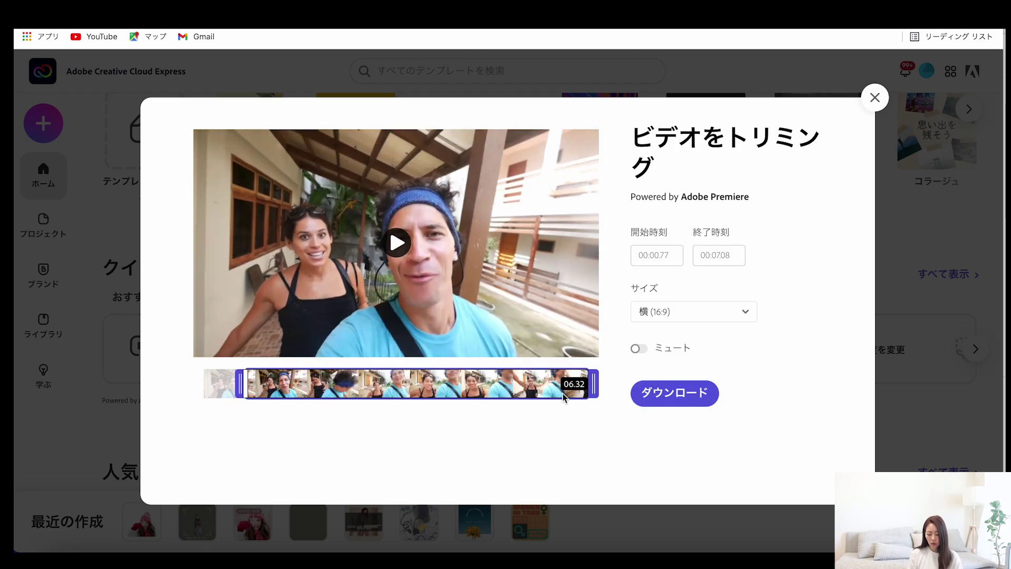
pyautogui.moveTo(593, 384)
pyautogui.mouseDown()
pyautogui.moveTo(532, 384)
pyautogui.moveTo(593, 383)
pyautogui.mouseUp()
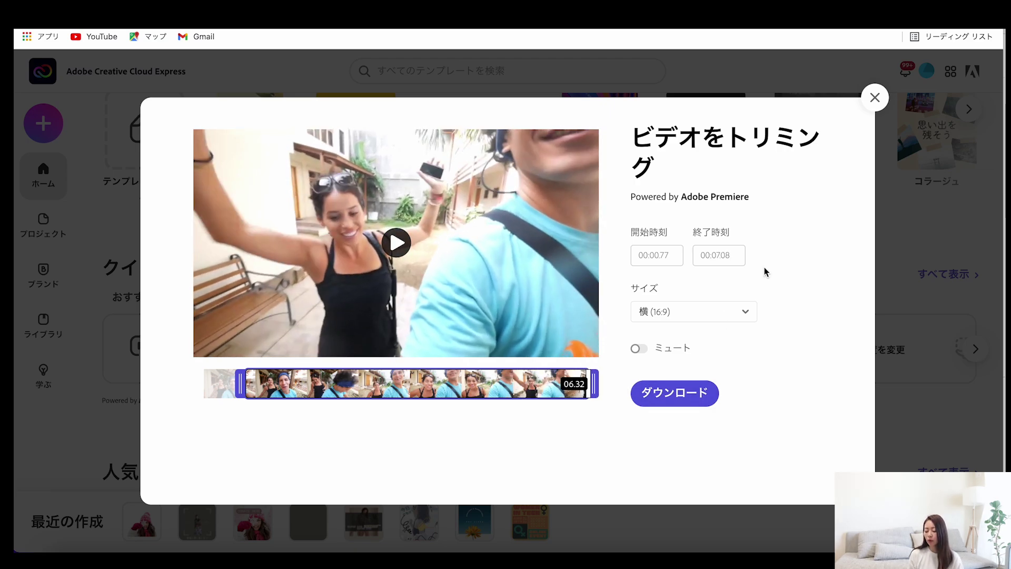
pyautogui.click(875, 98)
pyautogui.click(339, 355)
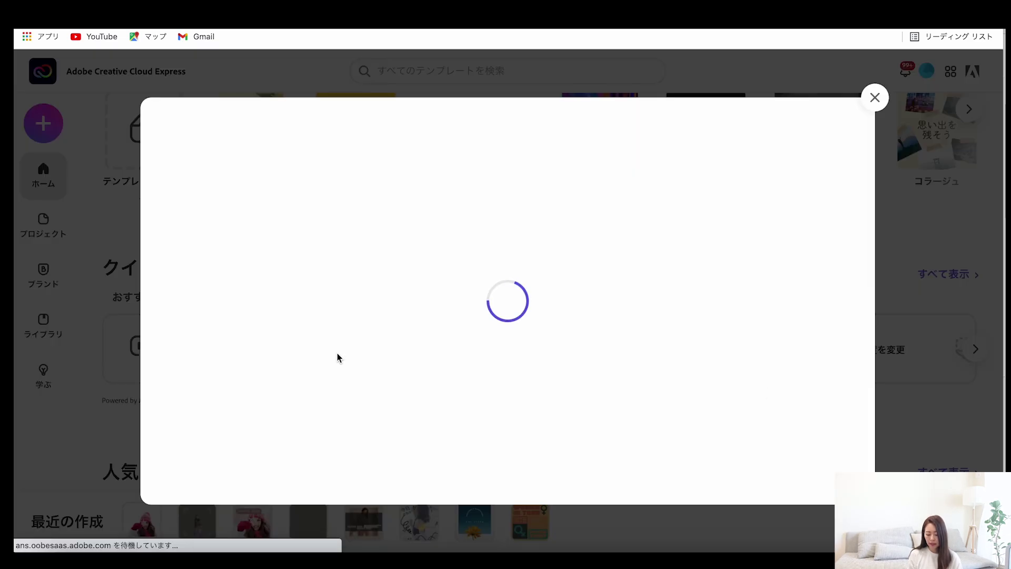
# Step: Crop the sample video to the IGTV 4:5 portrait ratio
pyautogui.click(381, 397)
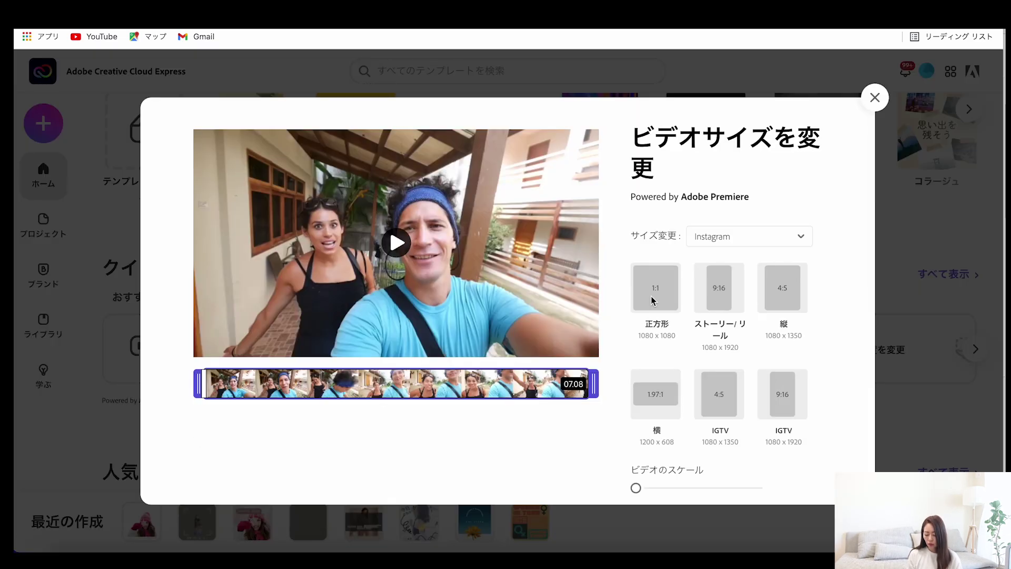
pyautogui.click(665, 280)
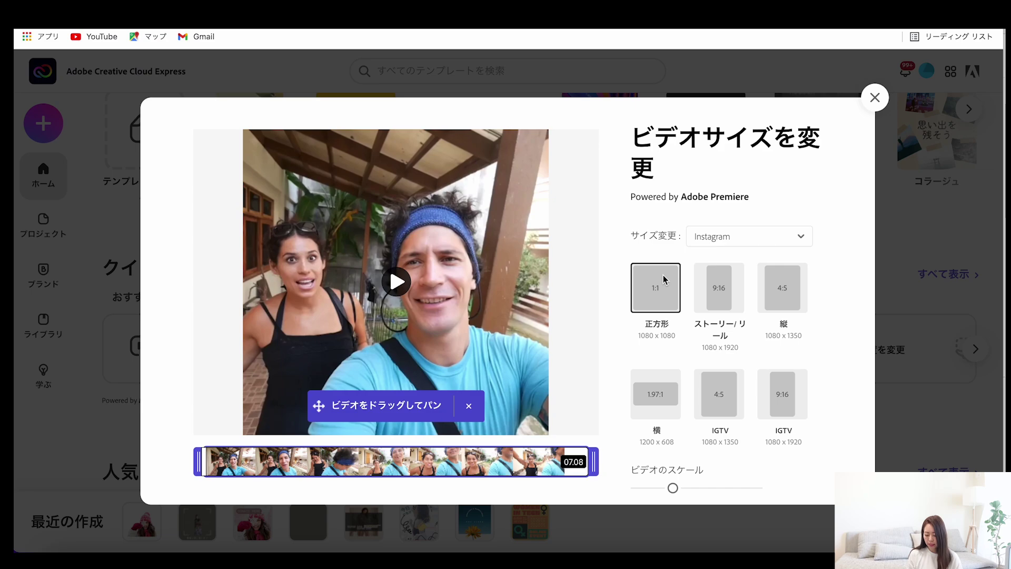
pyautogui.click(704, 378)
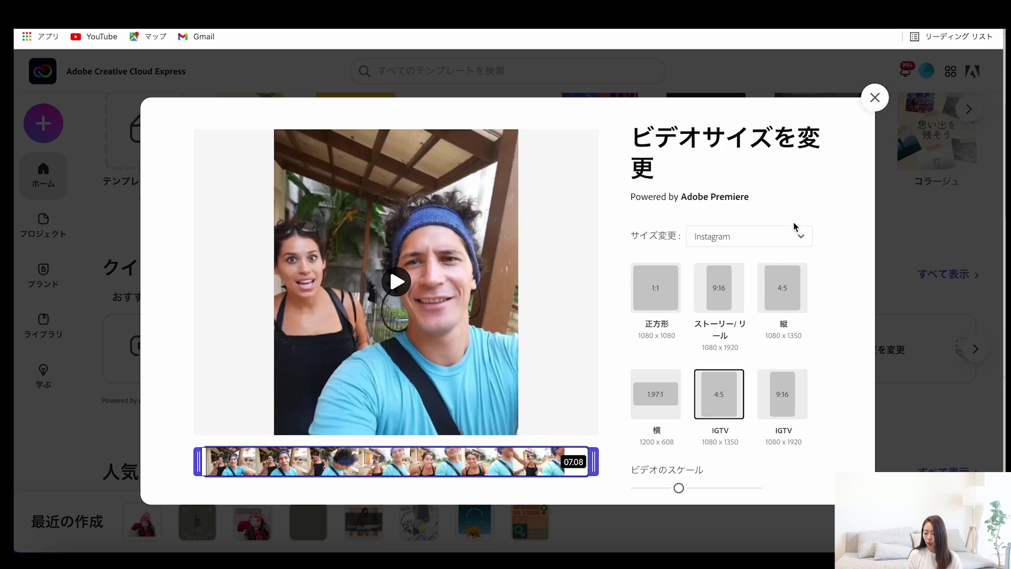
pyautogui.scroll(-2, 787, 285)
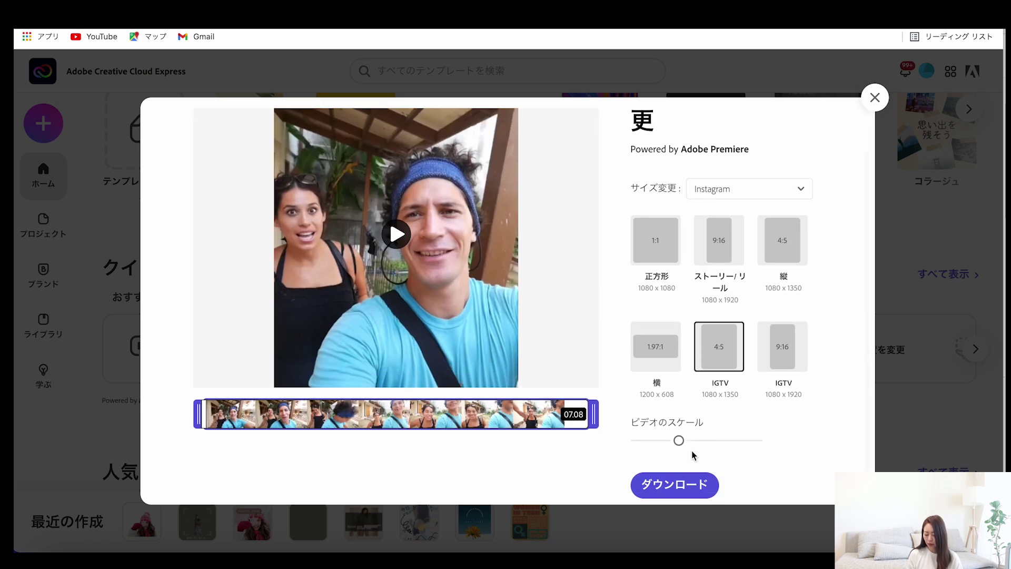
# Step: Speed the sample video up to 超高速 200% in 速度を変更, then close the tool
pyautogui.click(882, 351)
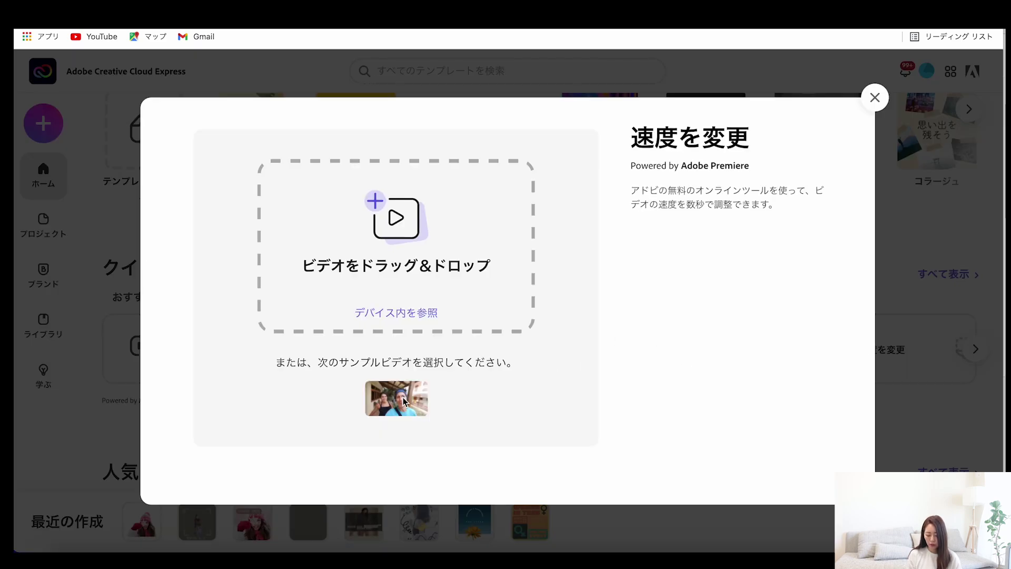
pyautogui.click(404, 402)
pyautogui.click(714, 358)
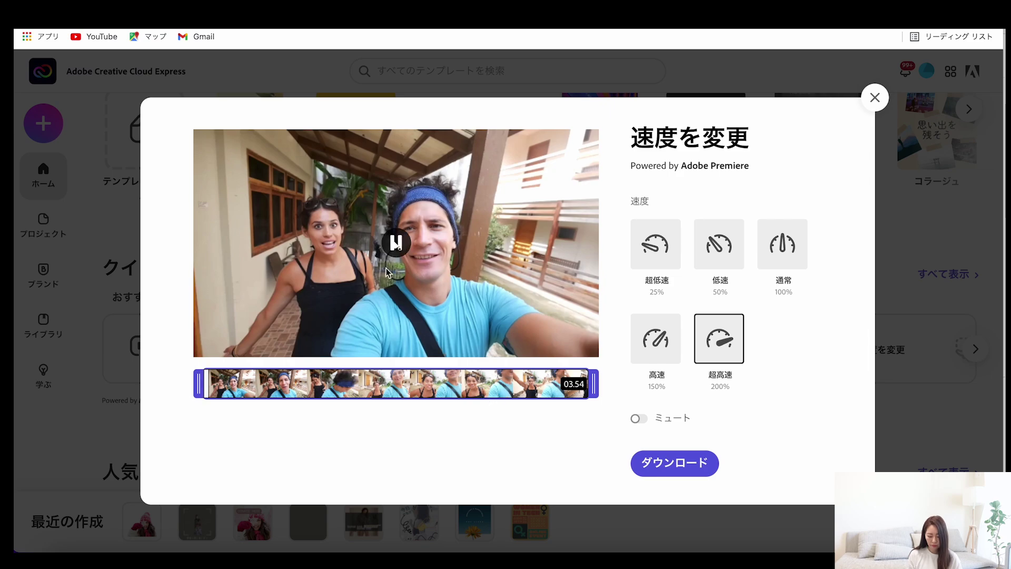
pyautogui.click(395, 243)
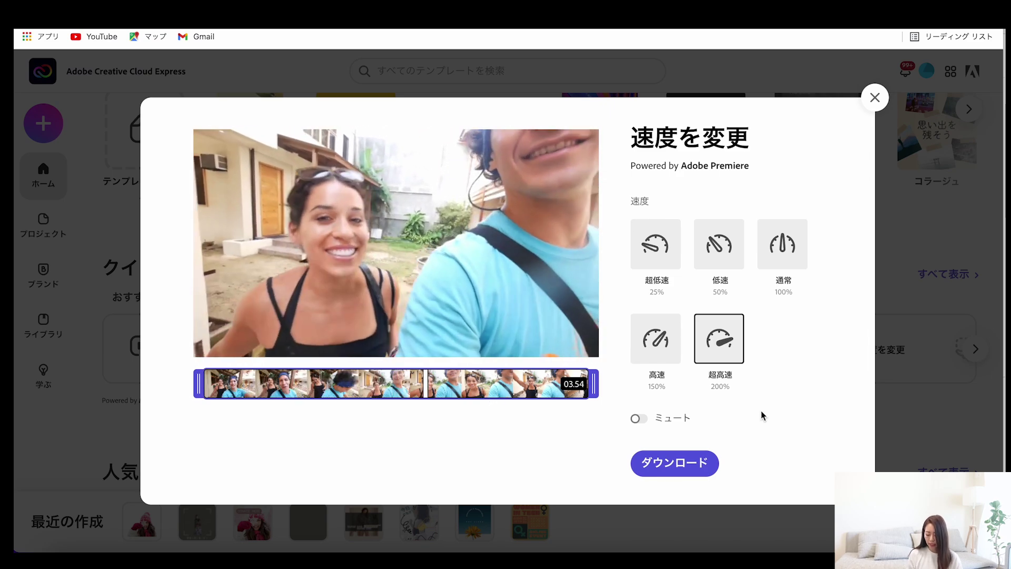
pyautogui.click(874, 100)
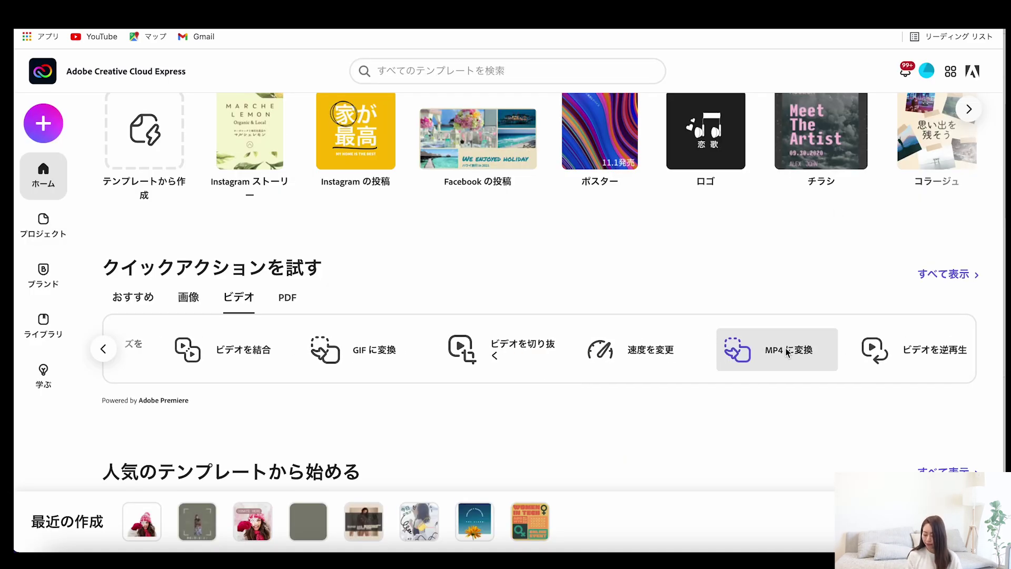
pyautogui.scroll(-2, 236, 372)
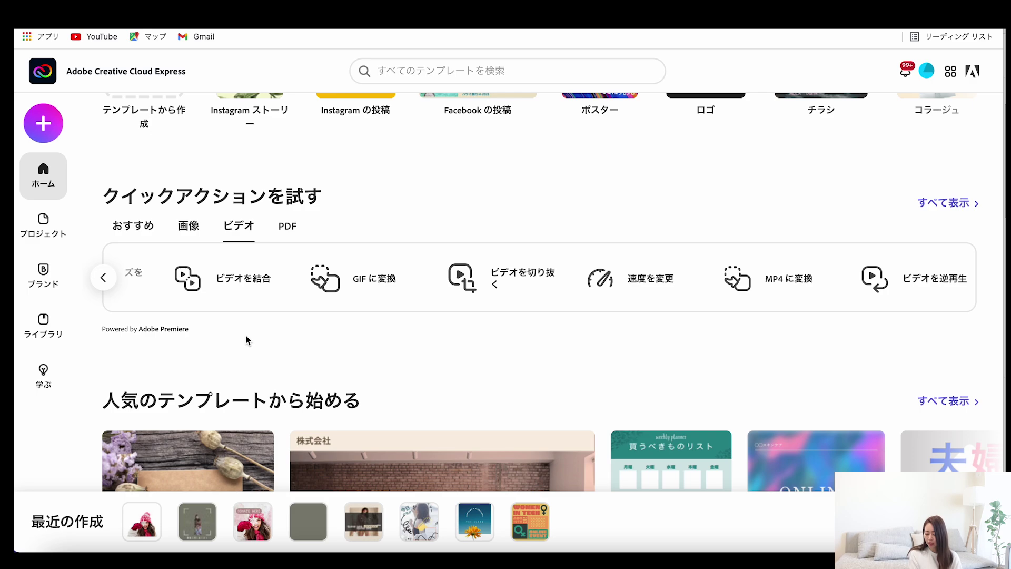